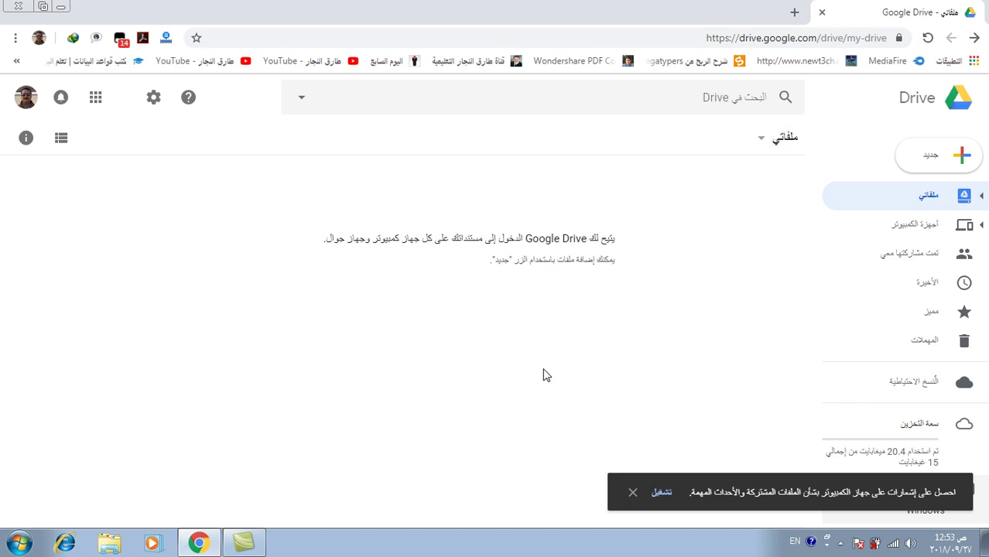
# Highlight drive.google in the Google Drive web address
pyautogui.click(753, 41)
pyautogui.doubleClick(753, 41)
pyautogui.moveTo(753, 42); pyautogui.dragTo(805, 44)
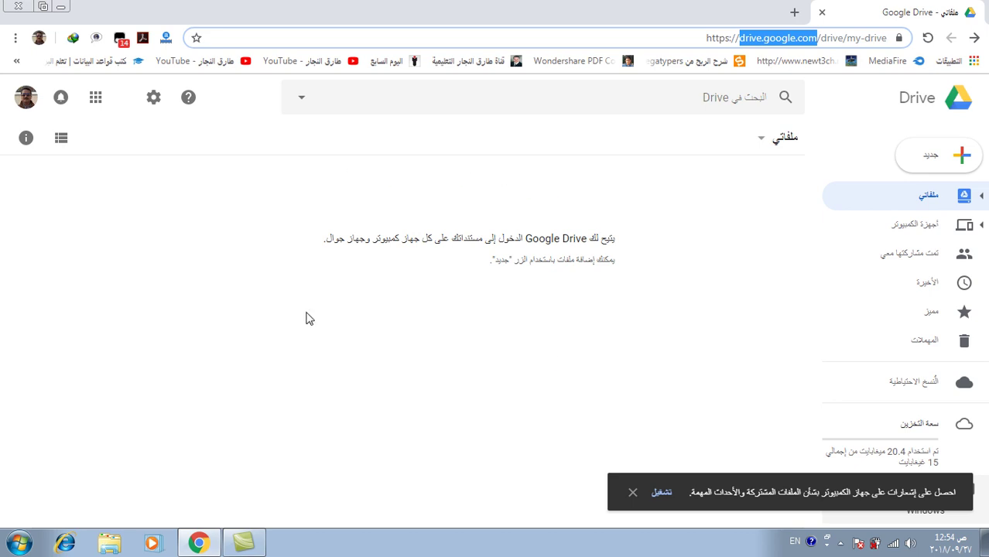
# Show Drive's New > More options: Google Forms, Drawings, My Maps and Sites
pyautogui.rightClick(397, 294)
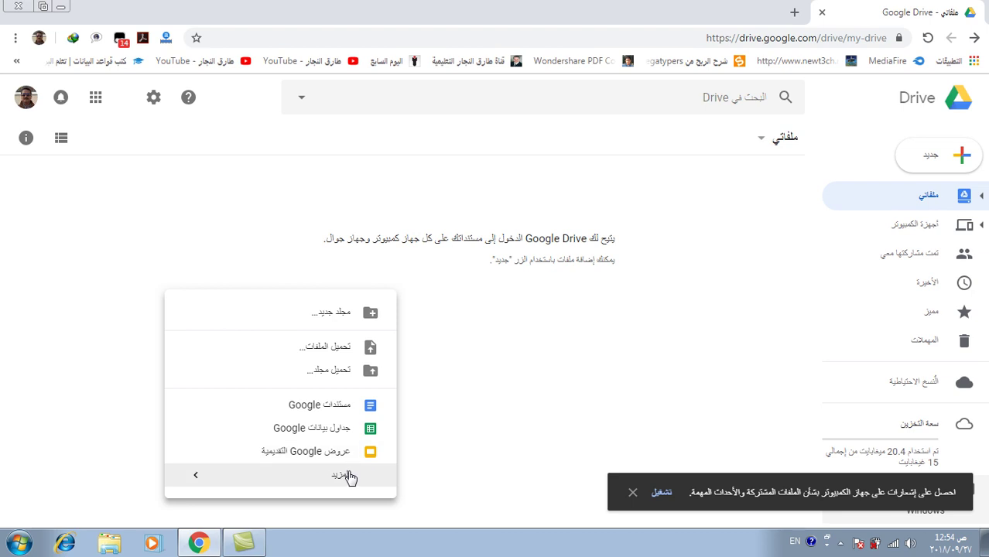
pyautogui.moveTo(349, 477)
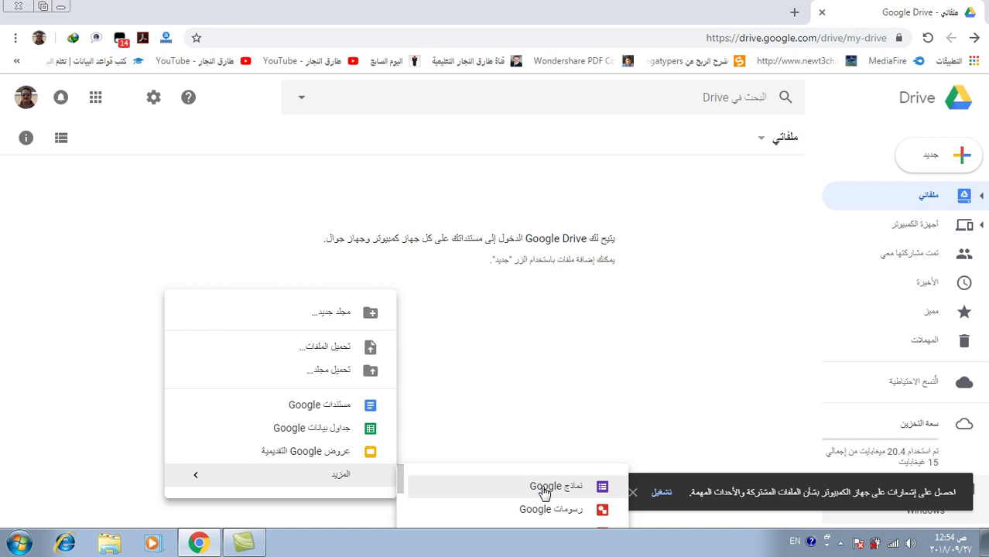
pyautogui.click(674, 320)
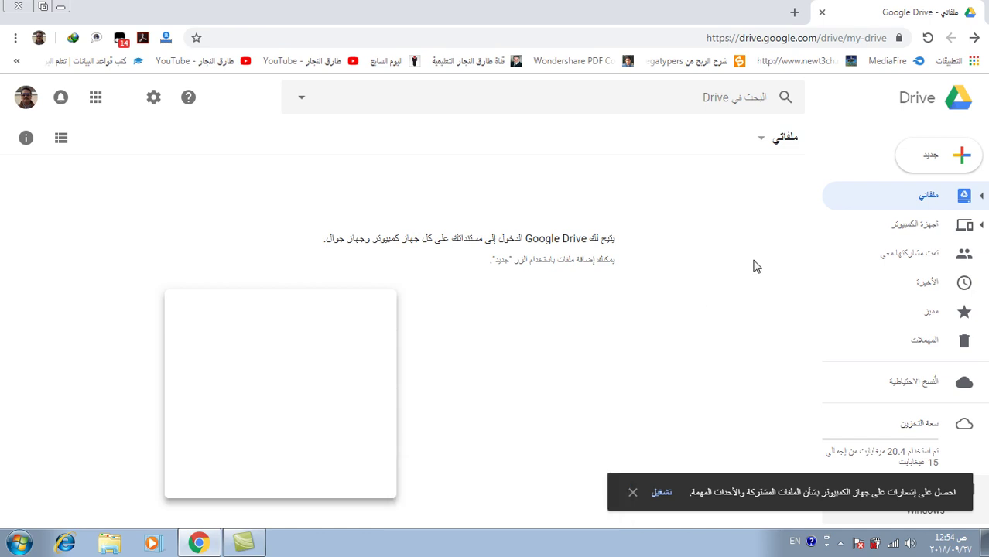
pyautogui.click(932, 161)
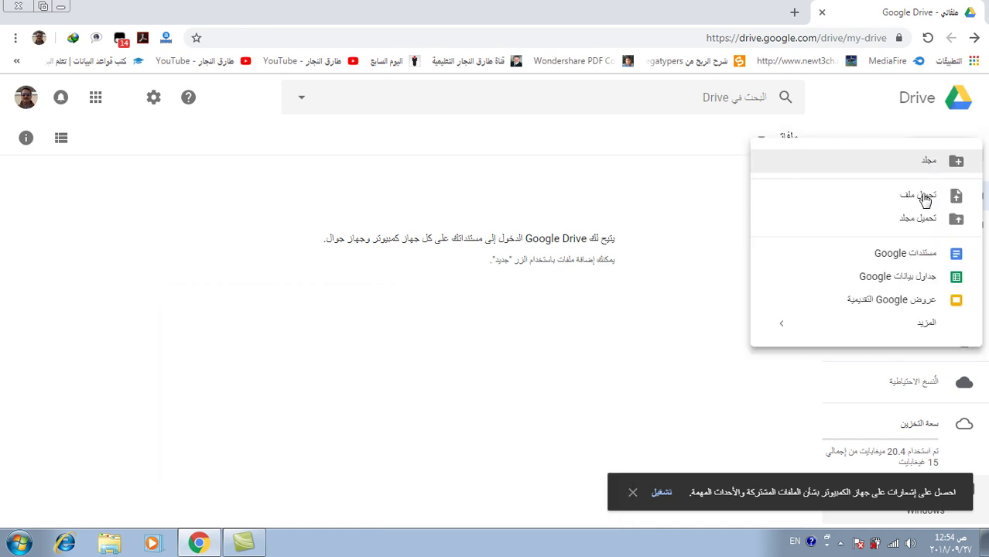
pyautogui.moveTo(915, 337)
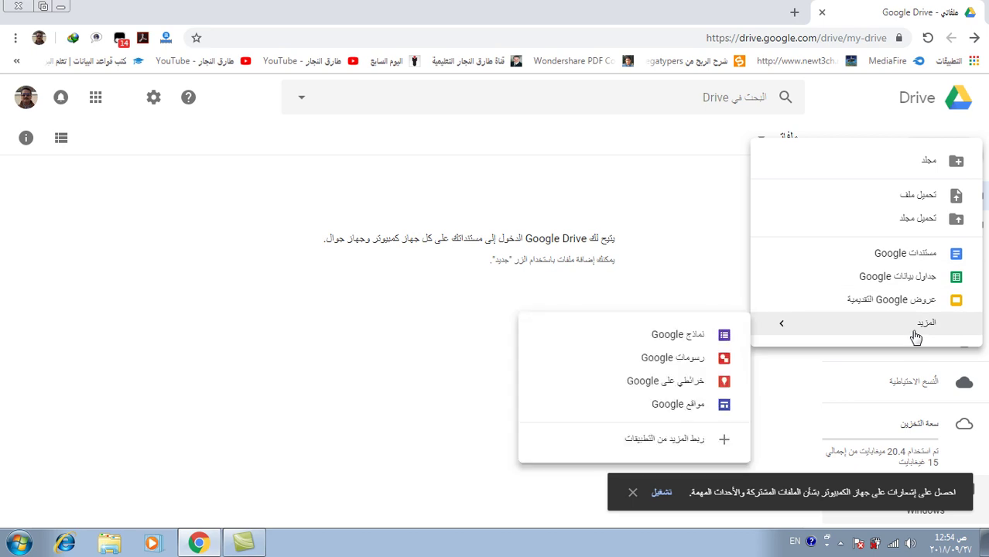
# Create a blank untitled Google Forms form from New > More > Google Forms
pyautogui.click(688, 345)
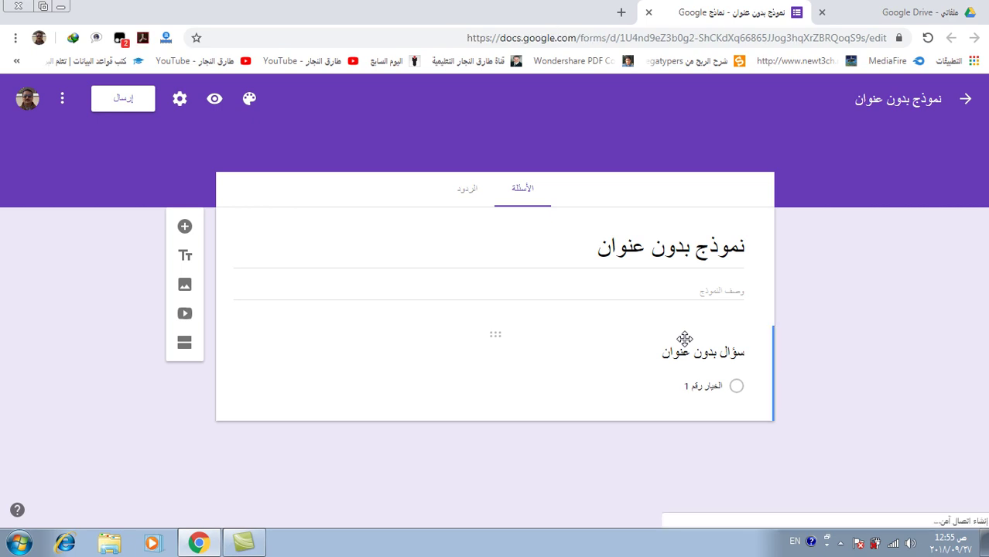
pyautogui.click(701, 350)
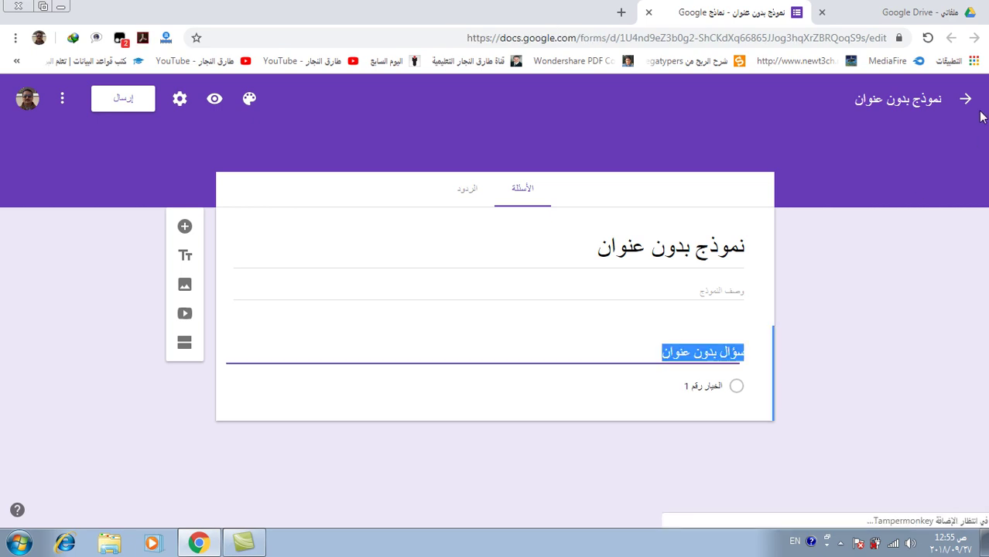
pyautogui.click(902, 108)
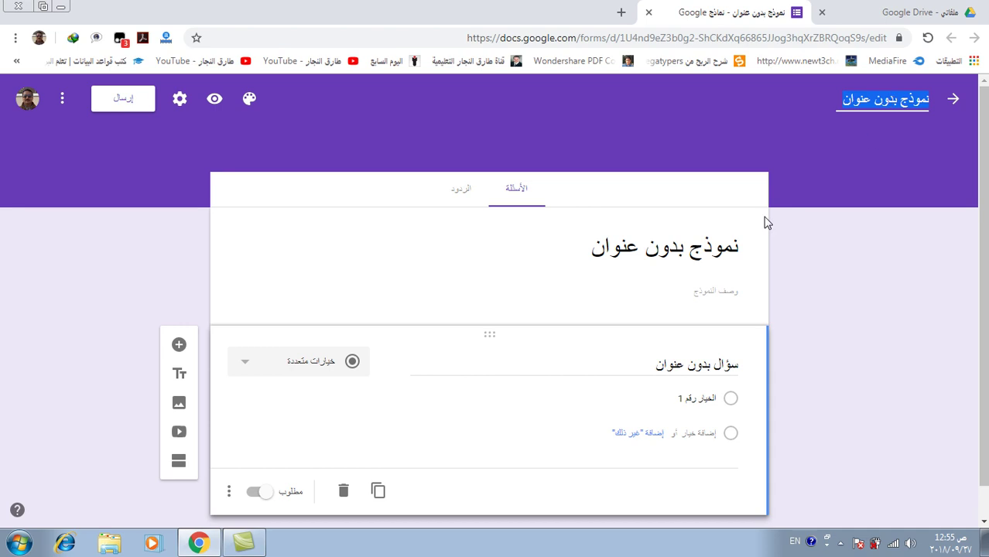
# Rename the form to 'اختبار الدراسات لشهر مارس للصف السادس' using the Arabic keyboard
pyautogui.click(695, 245)
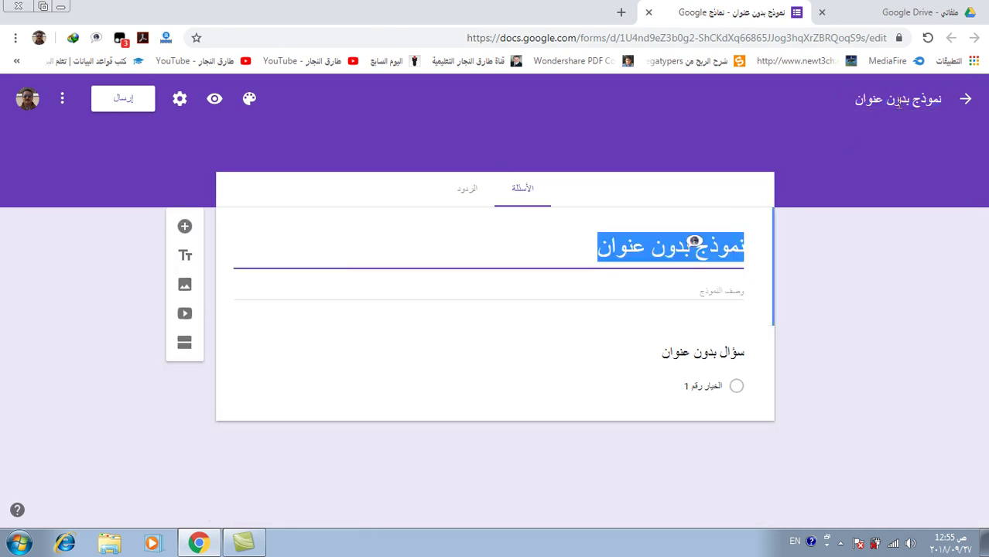
pyautogui.click(896, 100)
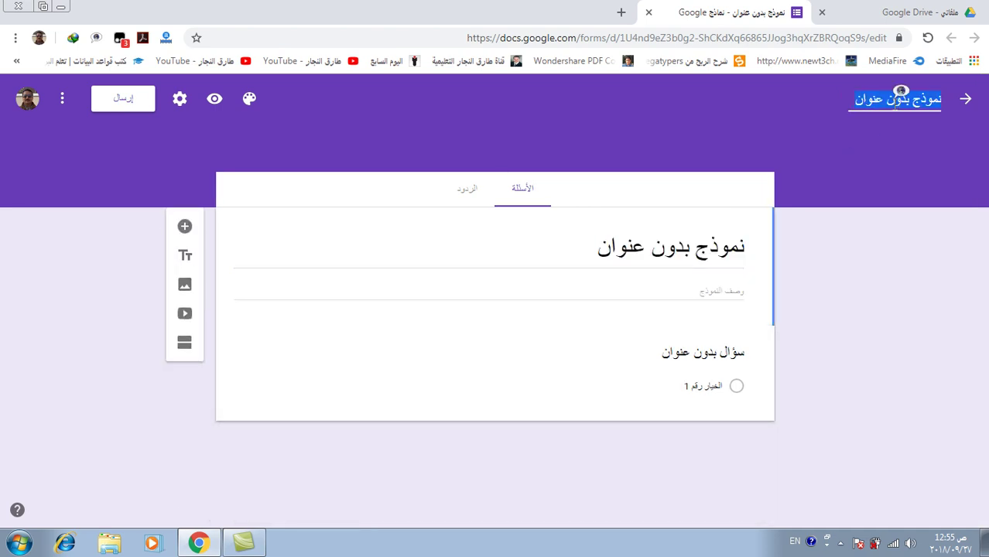
pyautogui.hotkey('alt', 'shift')
pyautogui.write('ا')
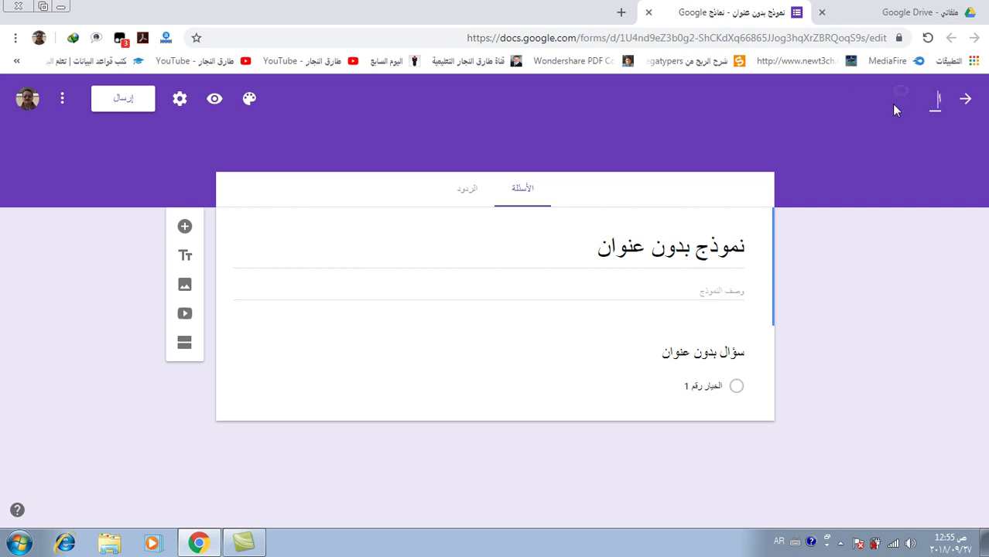
pyautogui.write('ختبار الدراسات لشم')
pyautogui.write('ر مارس للصف')
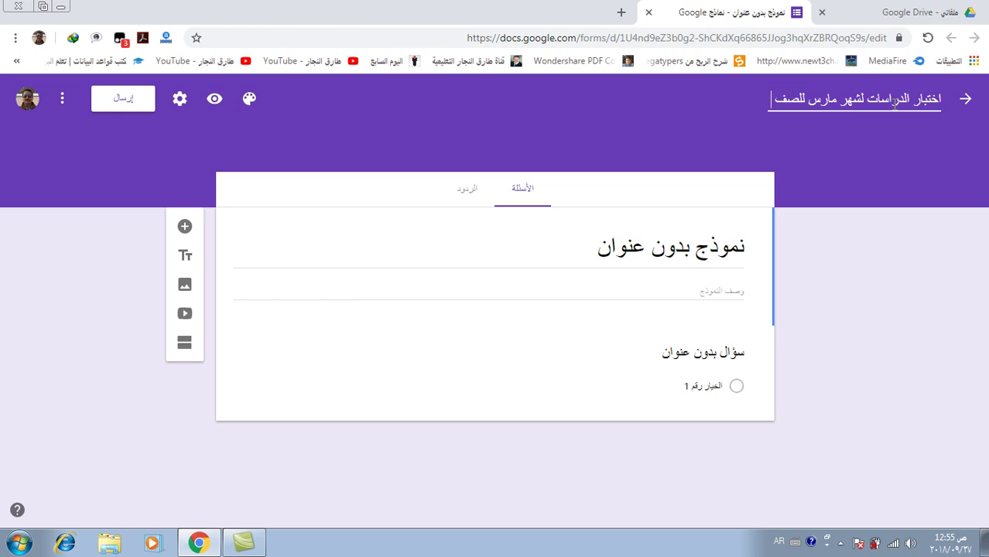
pyautogui.write(' السادس')
pyautogui.press('Return')
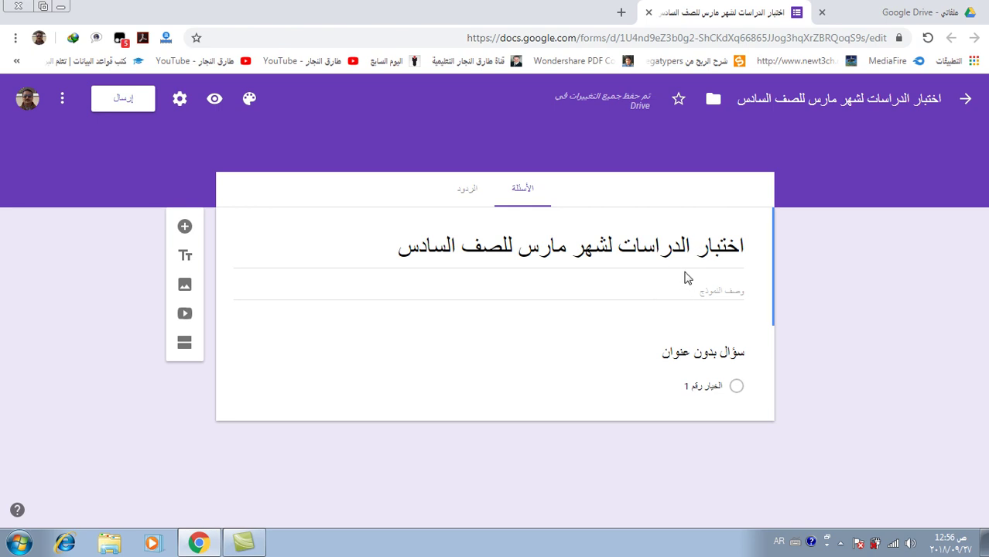
# Title the first question 'الاسم رباعي /' and change its type to Short answer
pyautogui.click(694, 352)
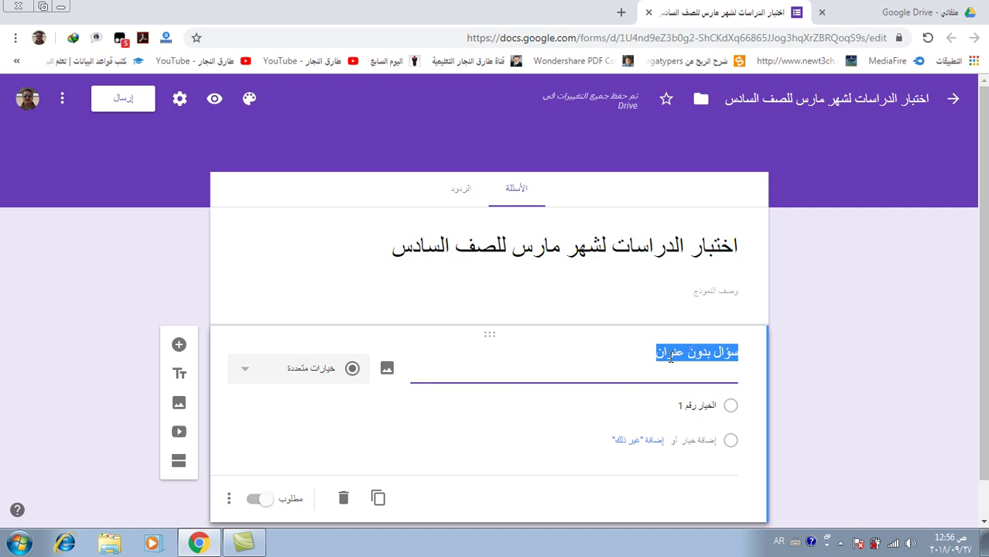
pyautogui.write('الاسم')
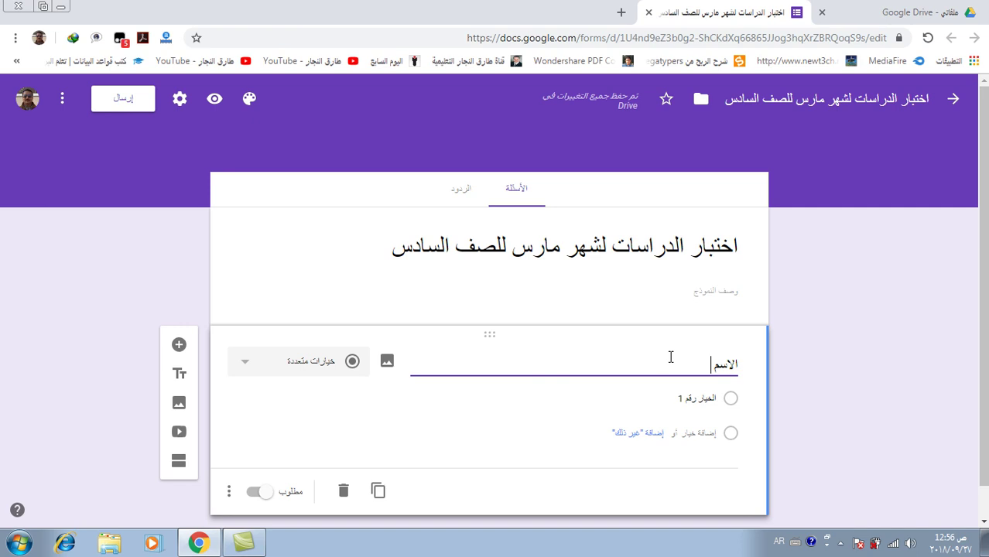
pyautogui.write(' ربا')
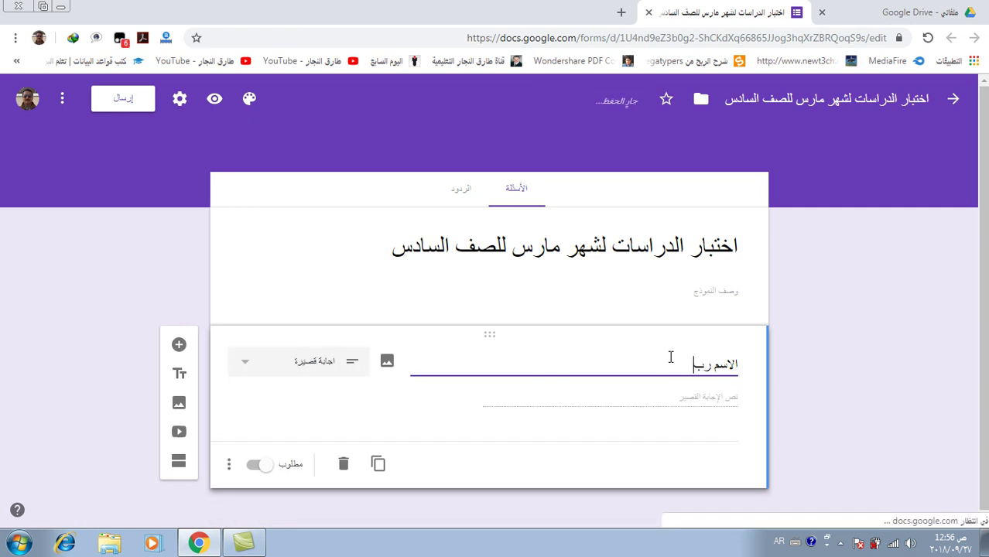
pyautogui.write('عي /')
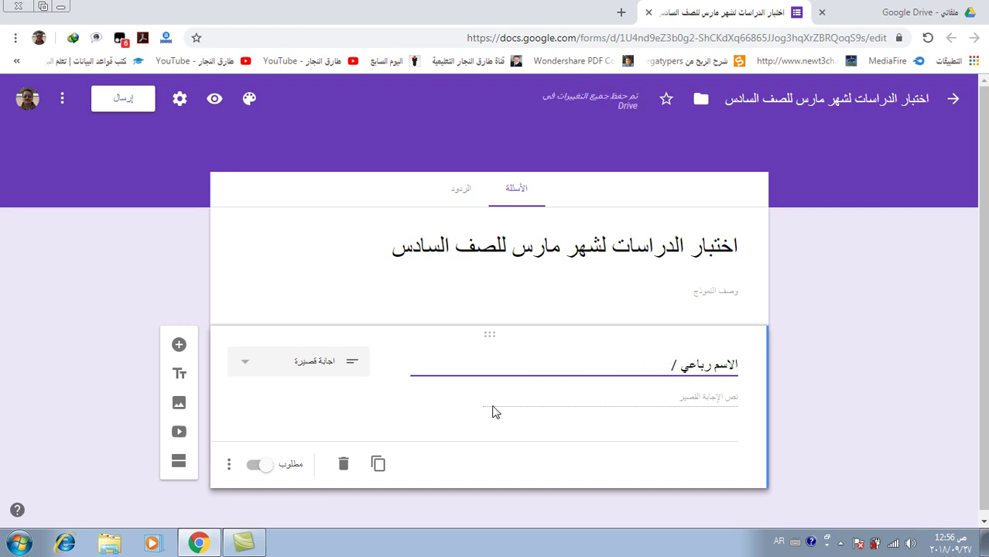
pyautogui.click(350, 368)
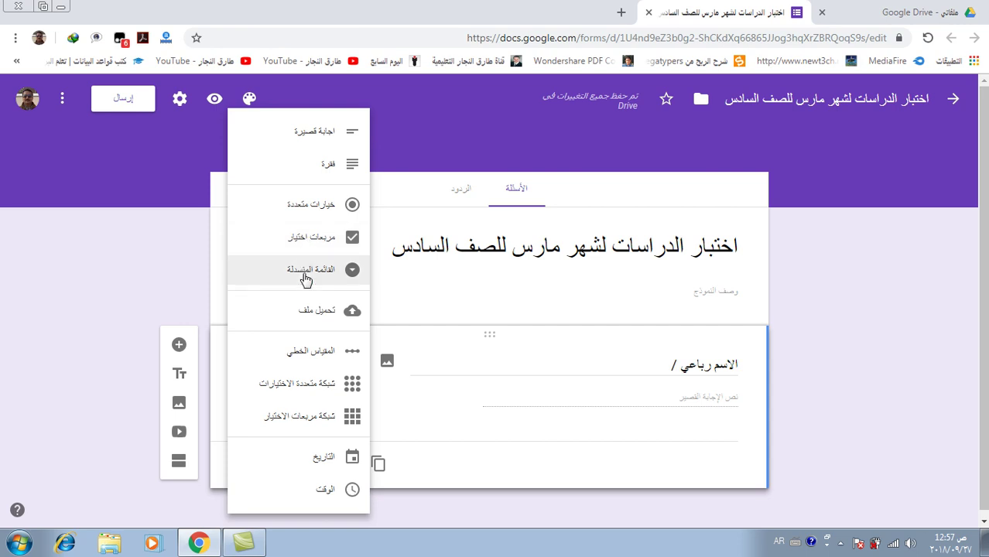
pyautogui.click(331, 143)
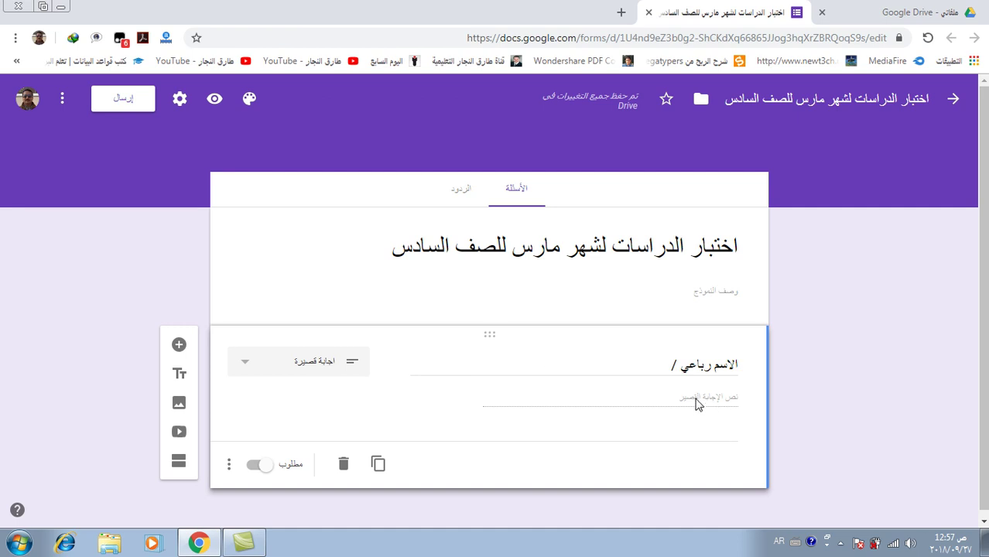
# Make 'الاسم رباعي /' required, removing a stray duplicate, and add a new question below
pyautogui.scroll(-1, 478, 409)
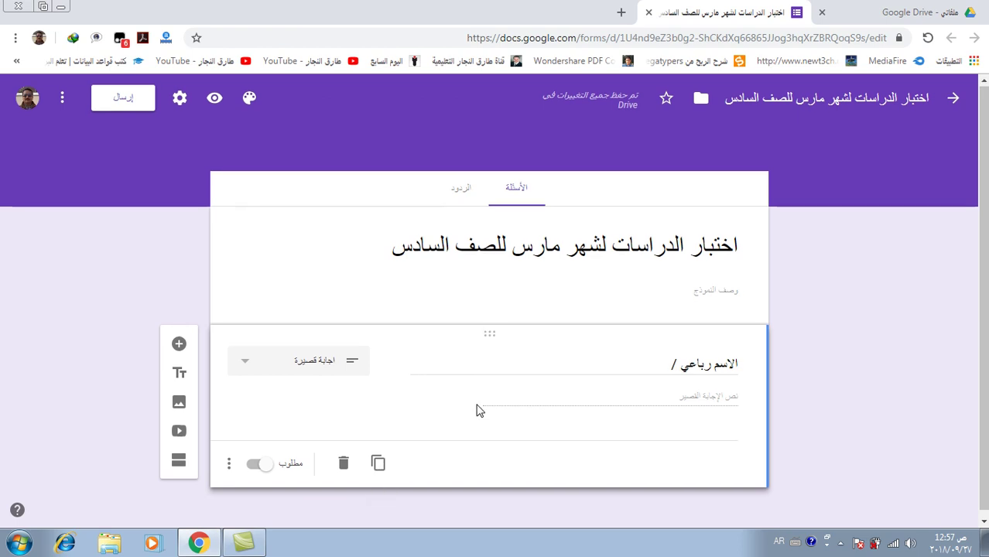
pyautogui.click(378, 462)
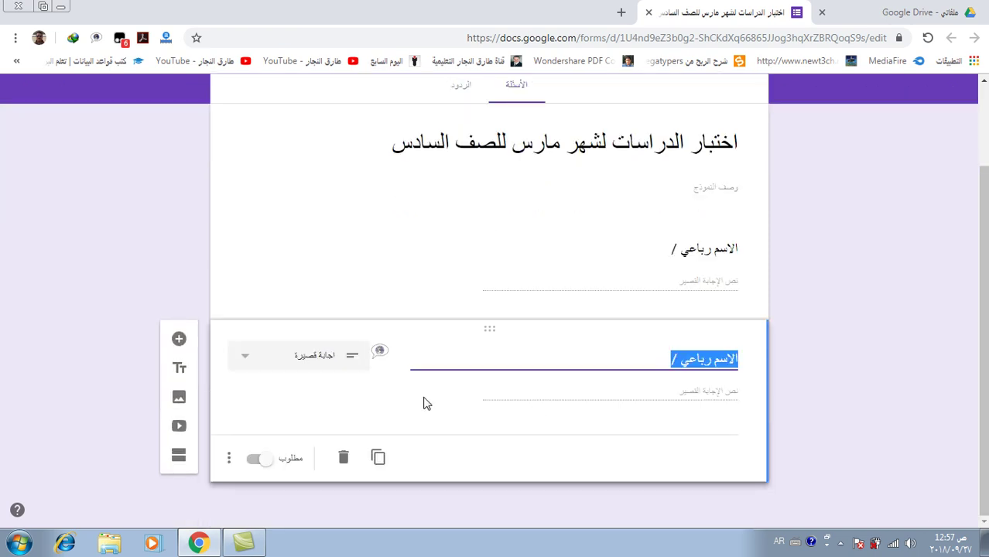
pyautogui.click(345, 460)
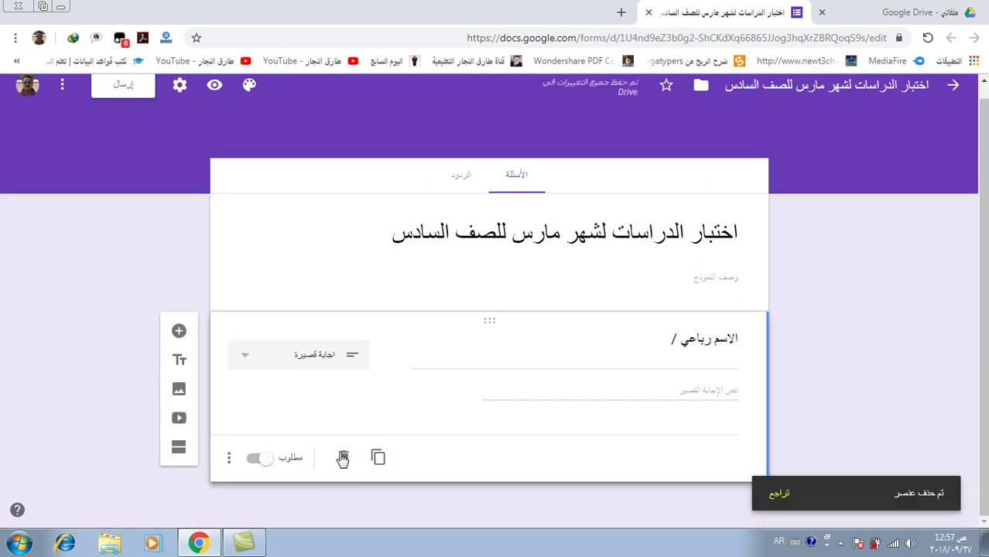
pyautogui.click(264, 461)
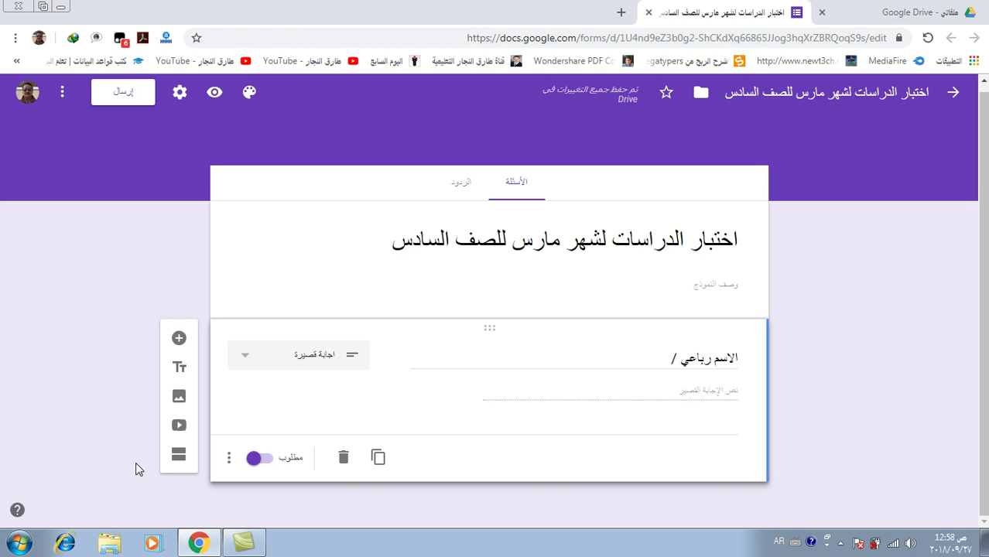
pyautogui.click(179, 341)
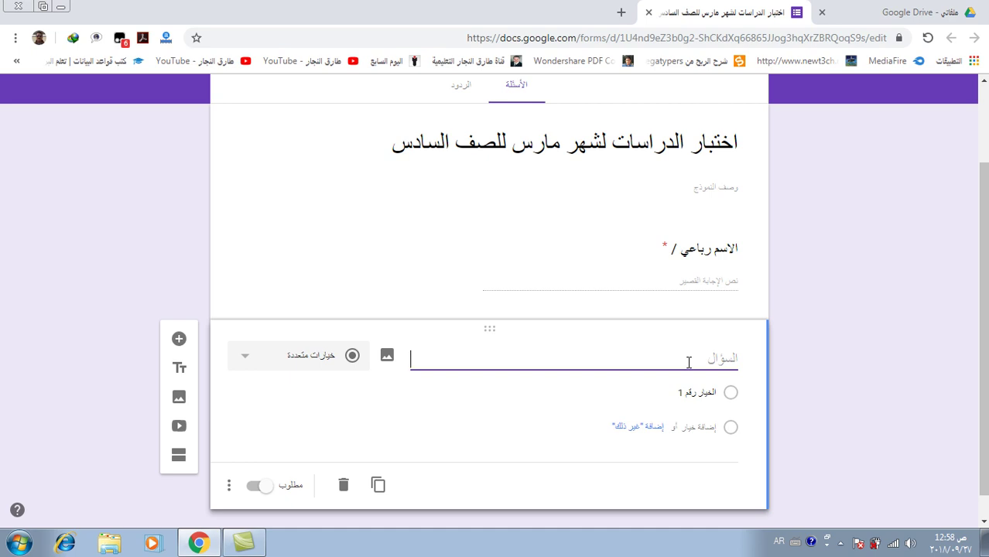
# Title the question 'الرقم الجامعي/', require a whole number, mark it required, and add another question
pyautogui.write('الرقم الجامعي/')
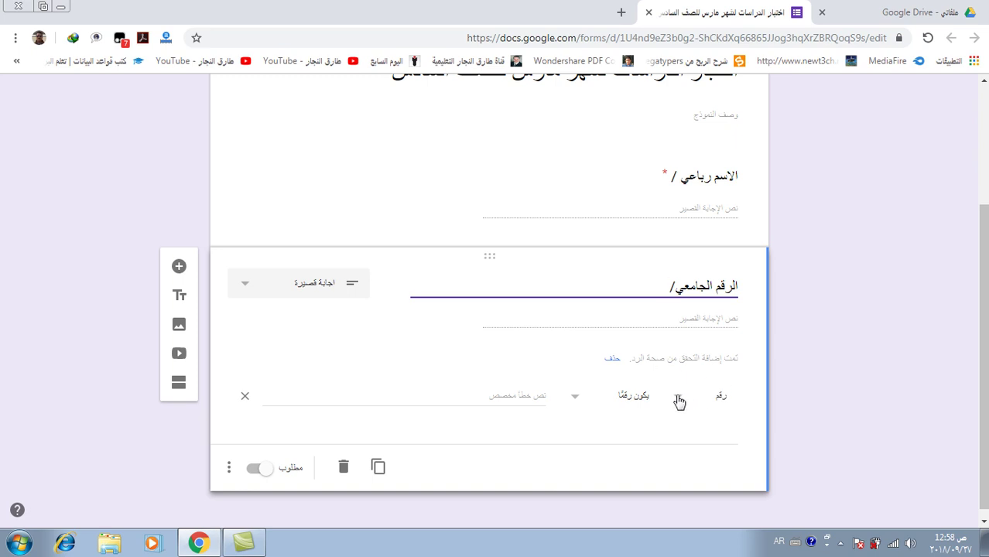
pyautogui.click(679, 401)
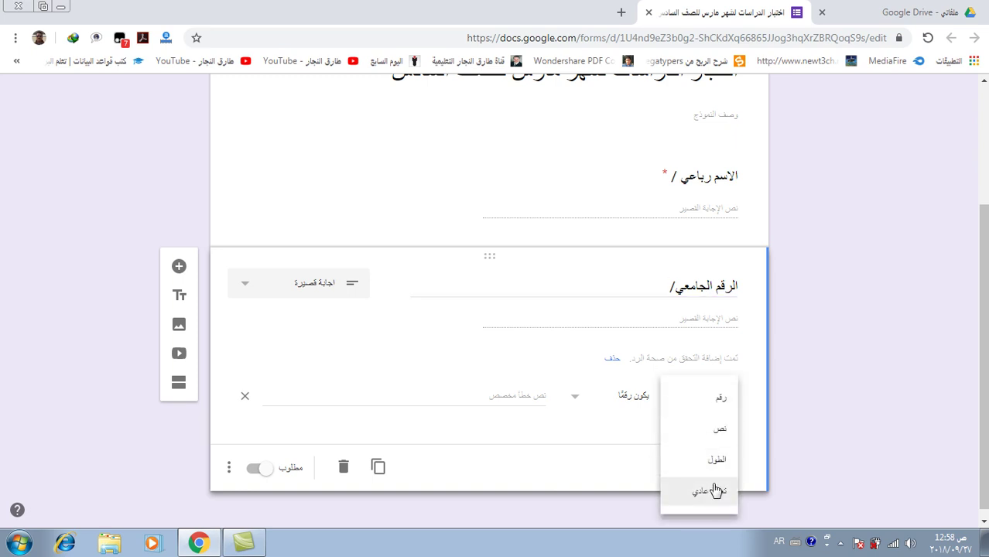
pyautogui.click(717, 411)
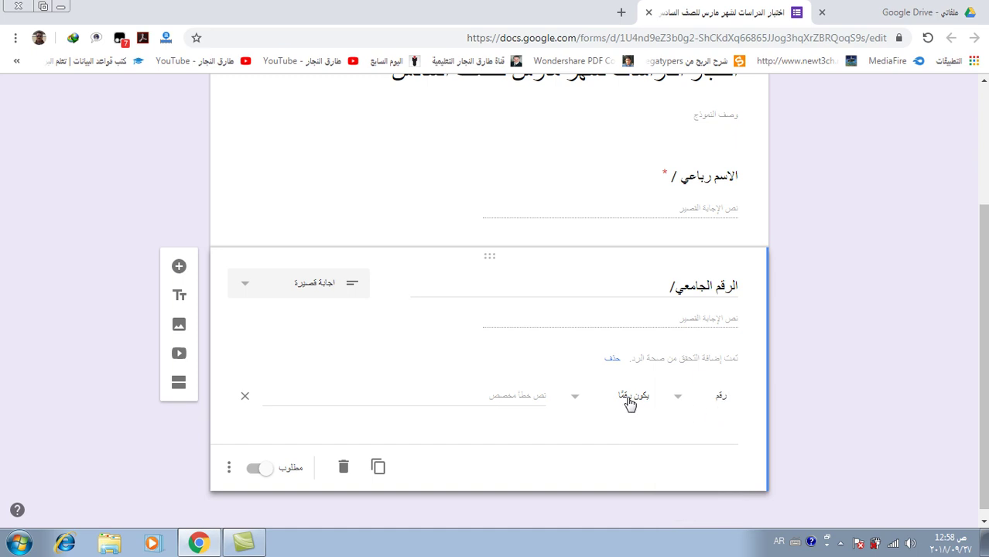
pyautogui.click(587, 402)
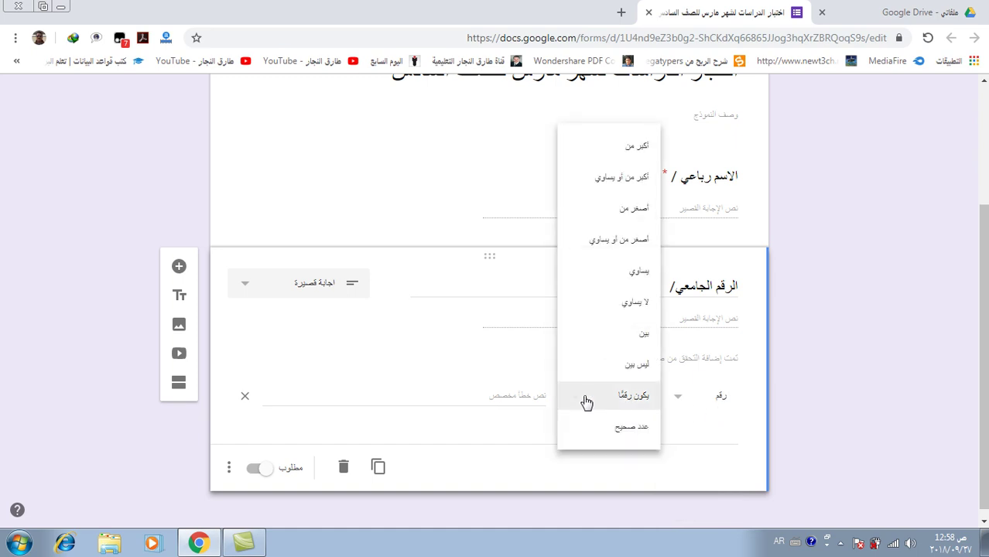
pyautogui.click(631, 430)
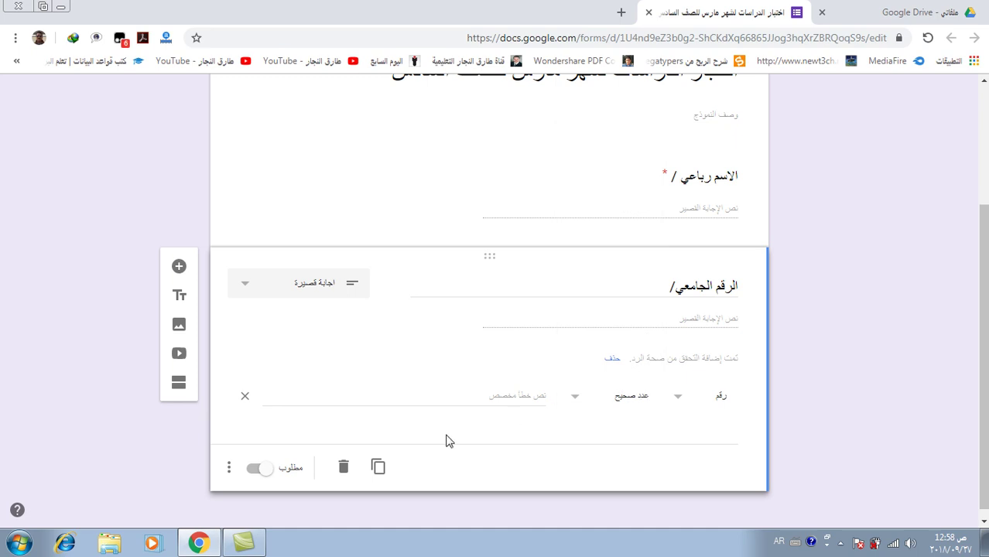
pyautogui.click(264, 475)
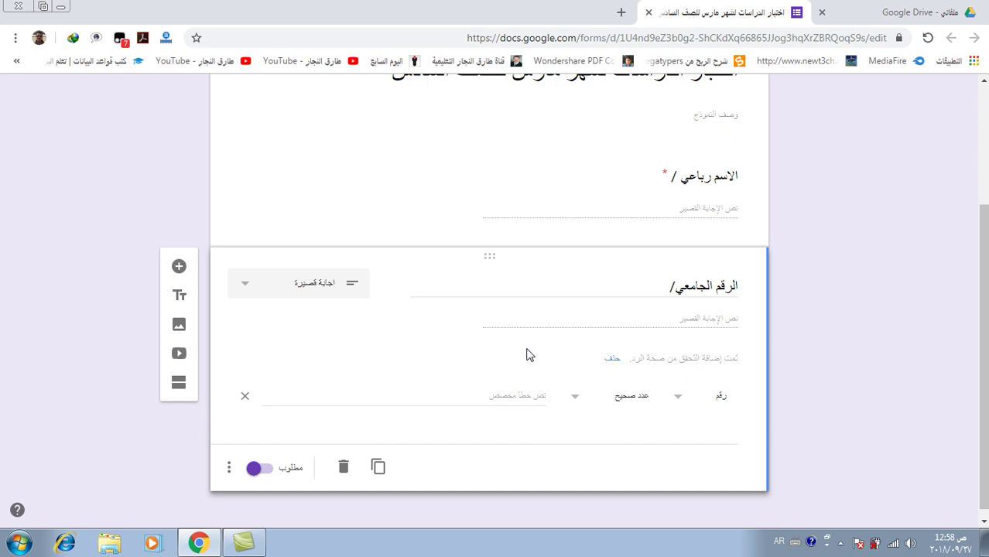
pyautogui.click(180, 267)
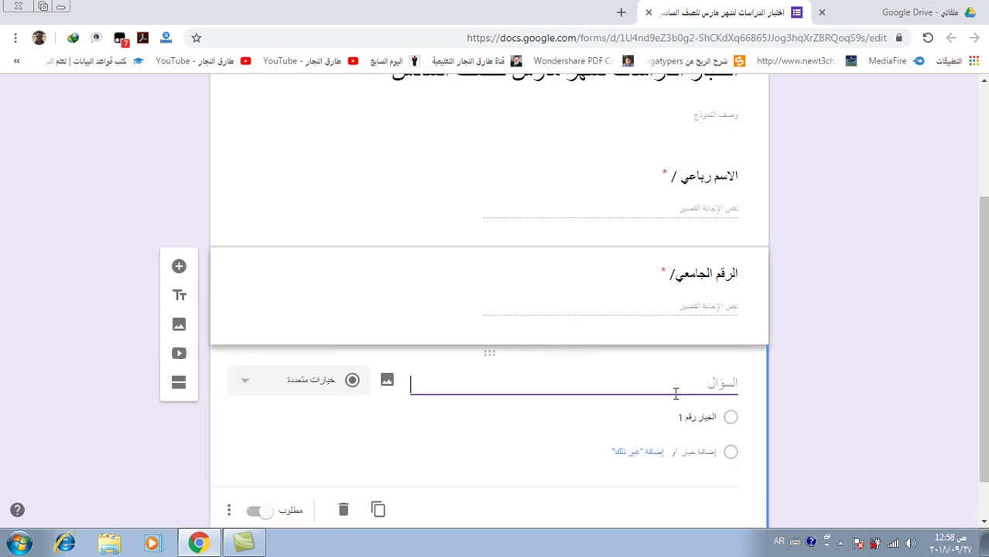
# Title the third question 'ادخل الايميل/' and make it required
pyautogui.write('ادخ')
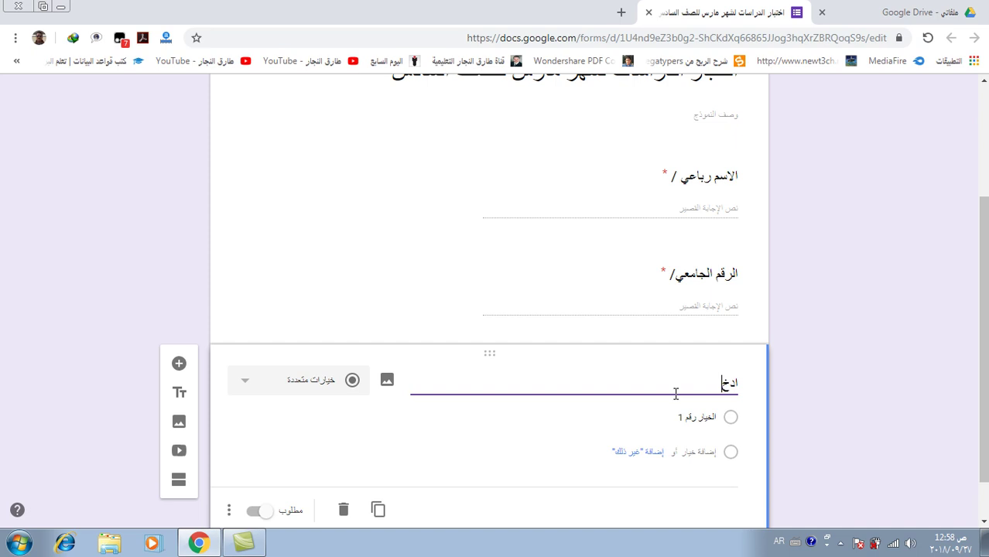
pyautogui.write('ل الاس')
pyautogui.write('سم')
pyautogui.write('ل الايميل')
pyautogui.write('/')
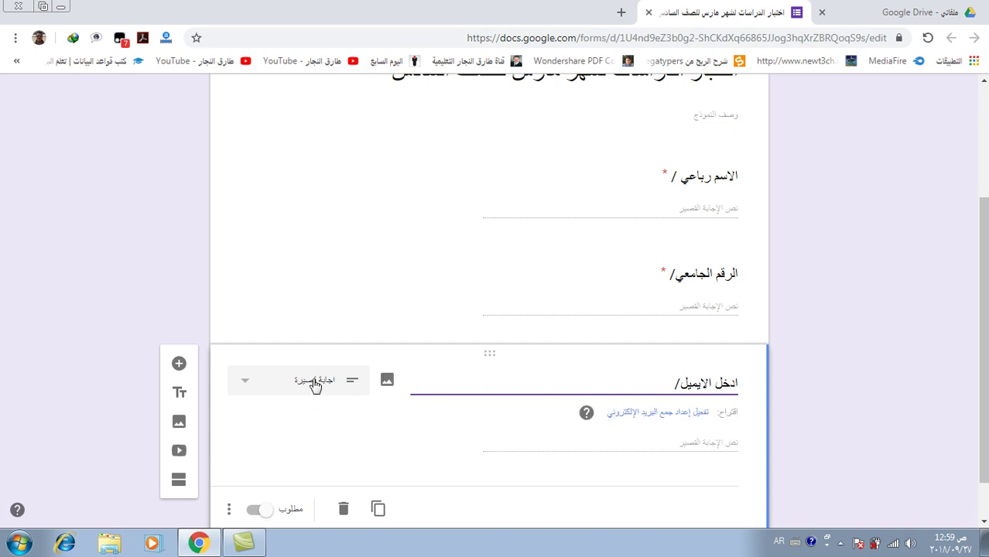
pyautogui.scroll(-1, 521, 377)
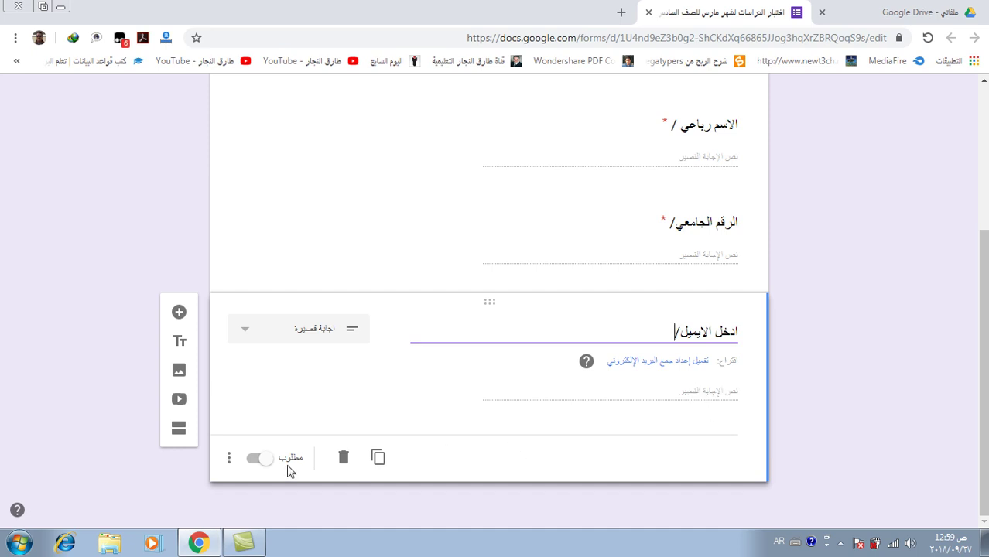
pyautogui.click(414, 401)
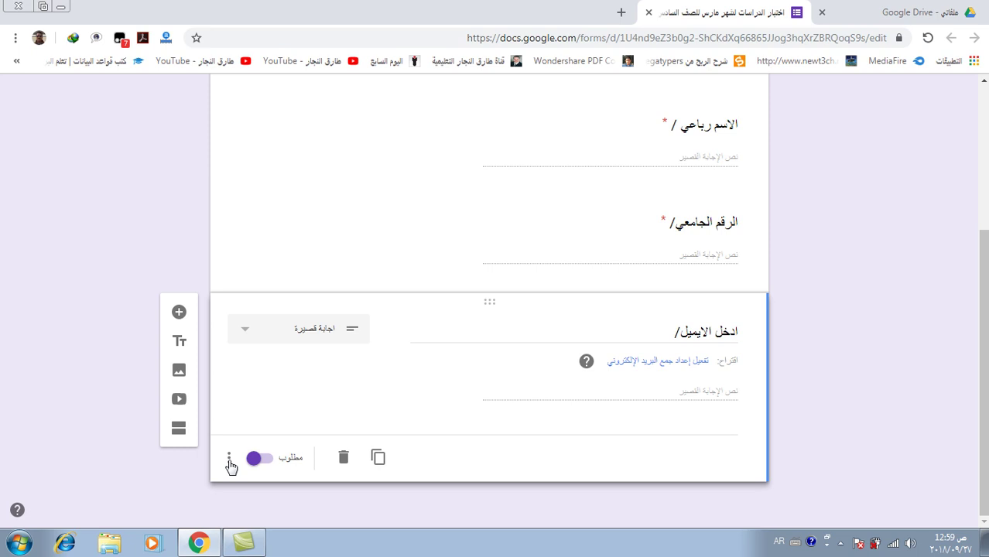
# Add Text response validation requiring an email address
pyautogui.click(229, 463)
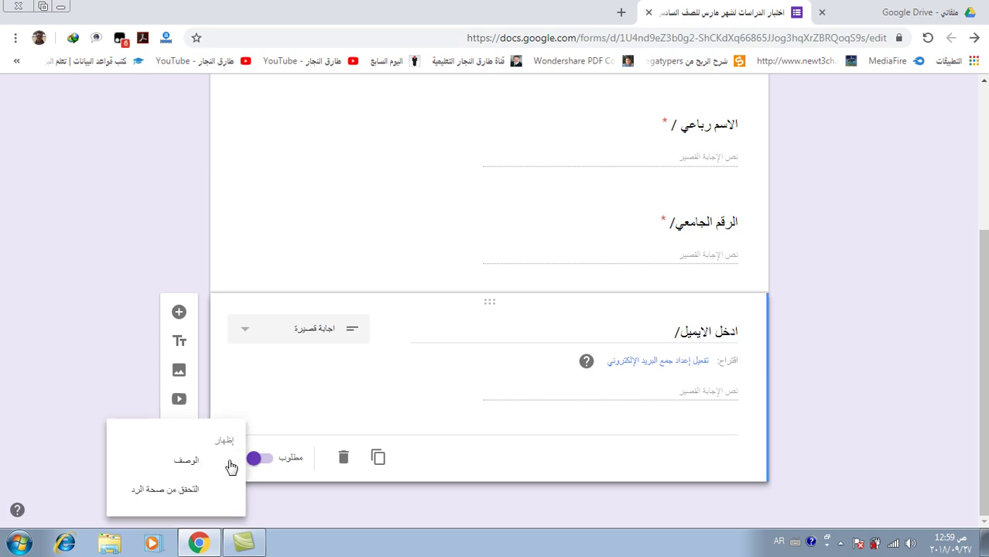
pyautogui.click(194, 496)
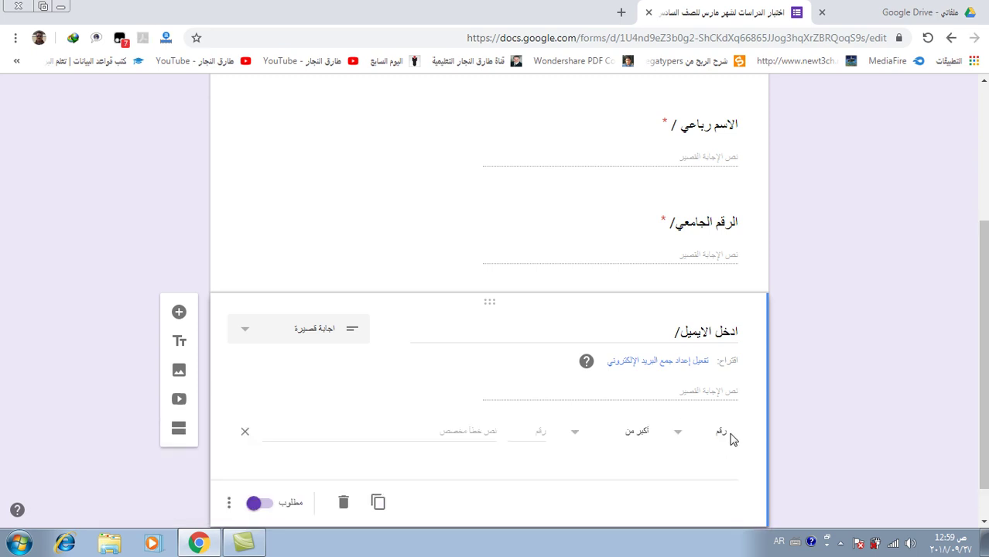
pyautogui.scroll(-1, 681, 437)
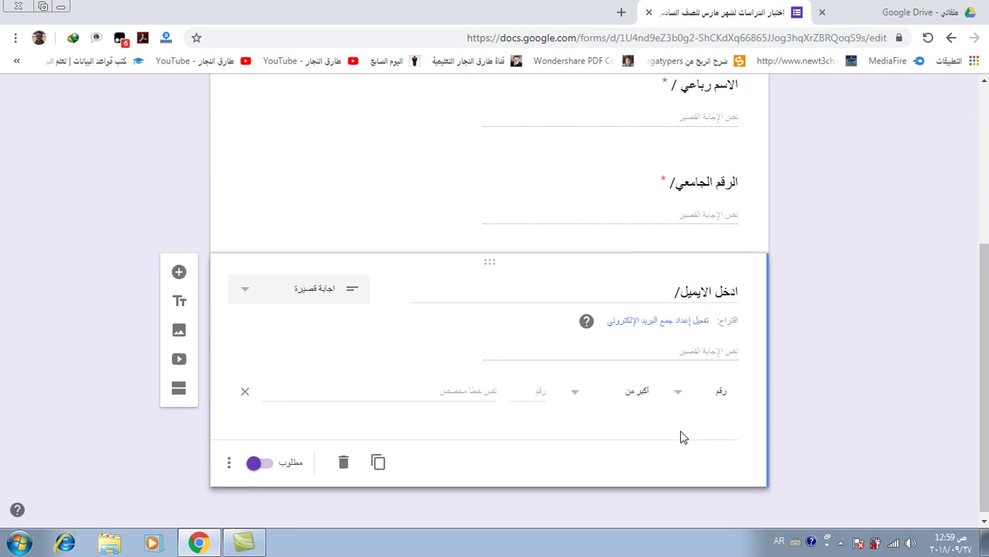
pyautogui.click(681, 388)
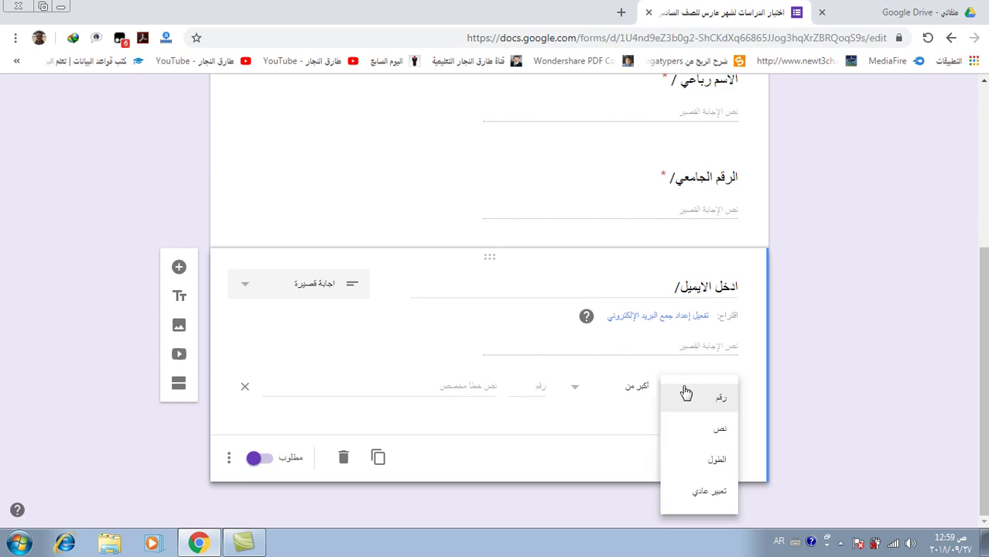
pyautogui.click(719, 435)
pyautogui.click(566, 392)
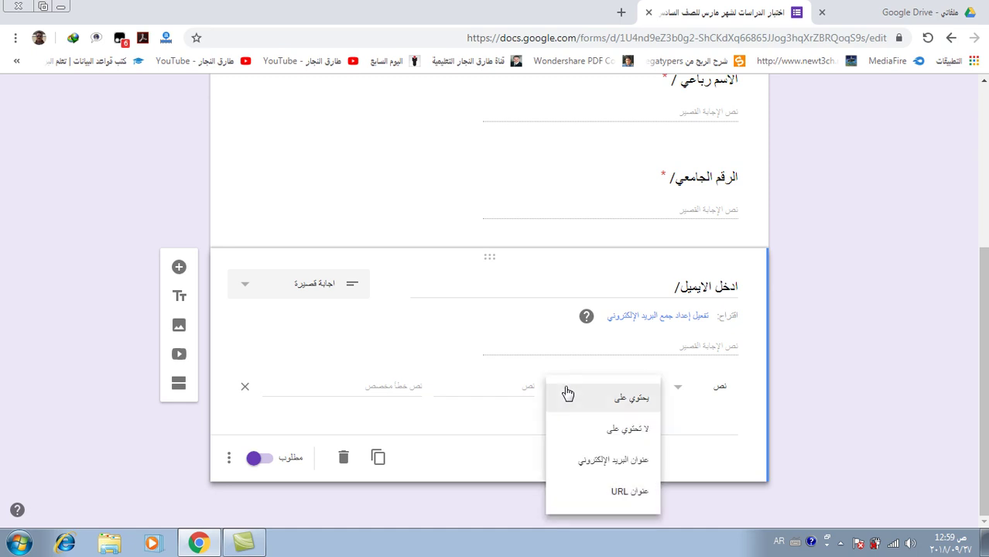
pyautogui.click(618, 463)
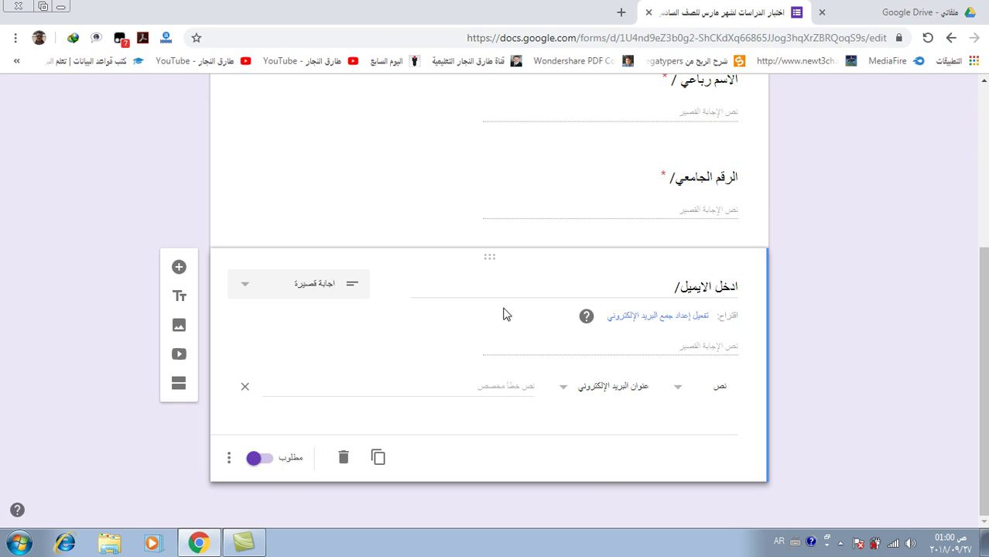
pyautogui.moveTo(492, 308)
pyautogui.click(578, 167)
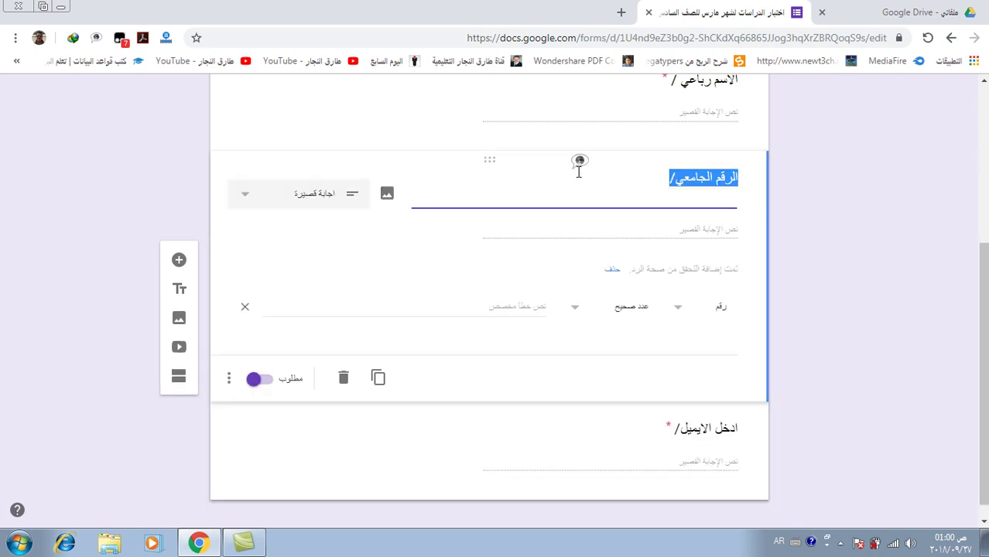
pyautogui.click(179, 170)
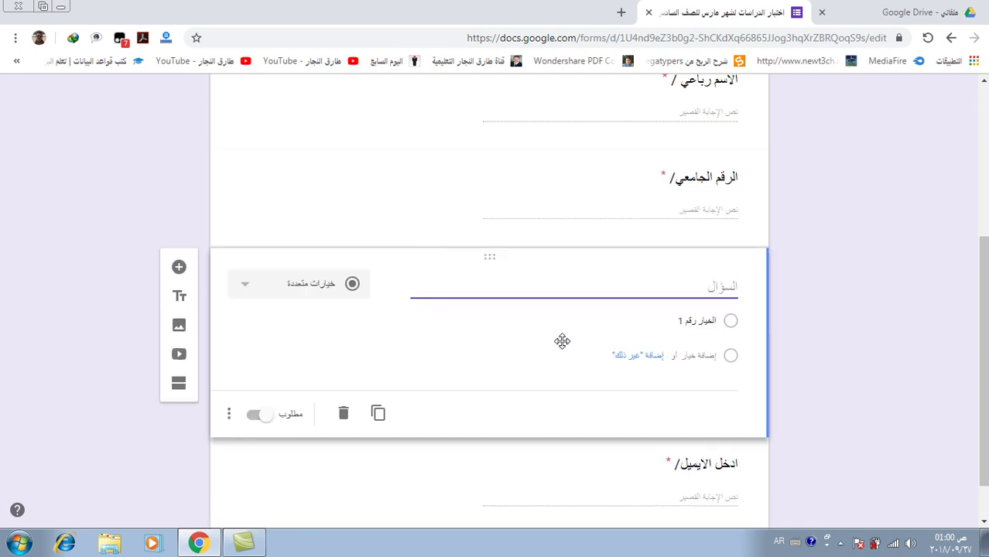
pyautogui.scroll(-1, 560, 344)
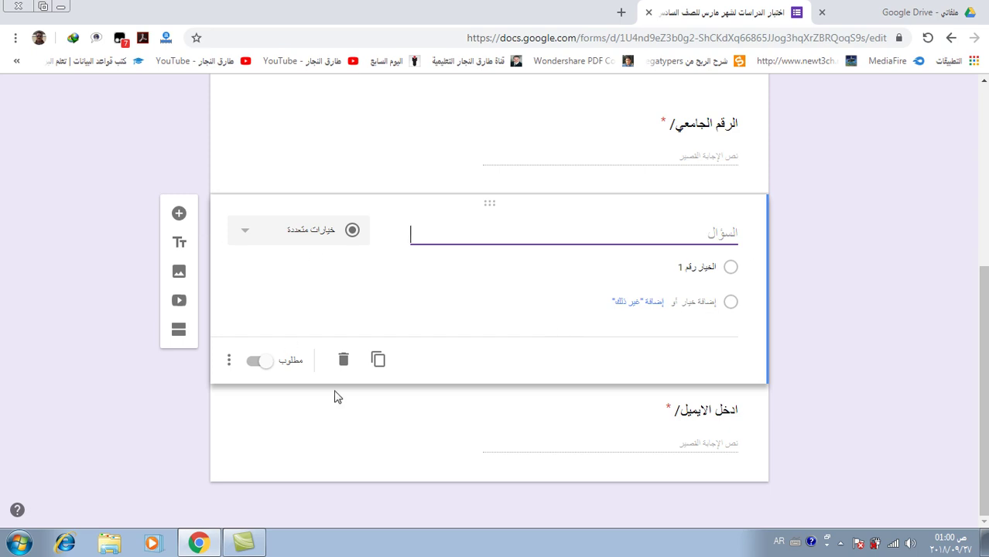
pyautogui.click(343, 362)
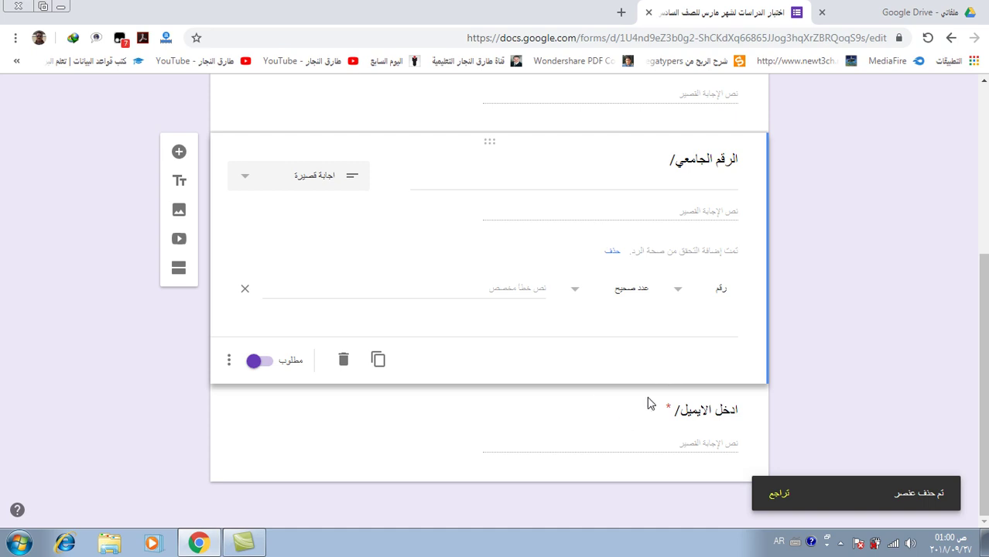
pyautogui.click(532, 402)
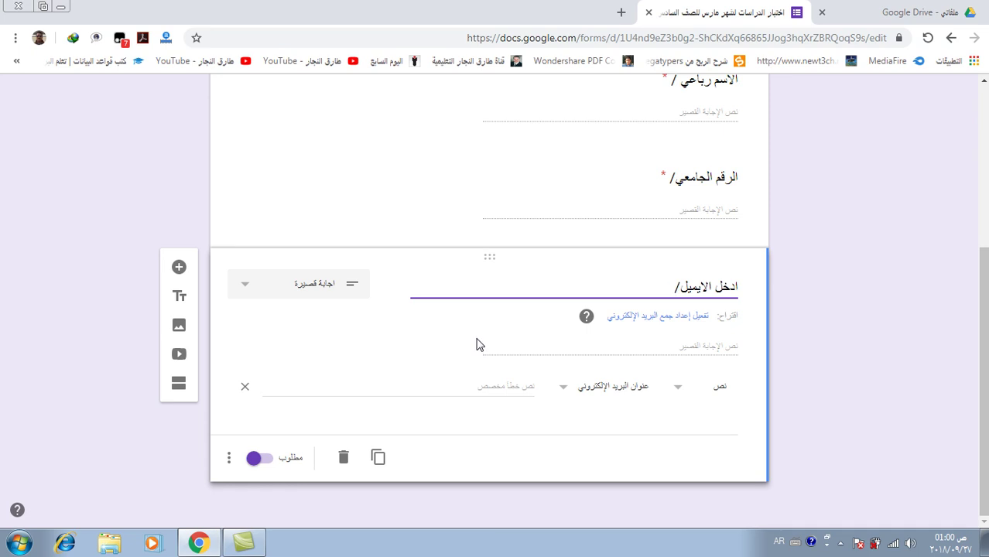
pyautogui.click(544, 452)
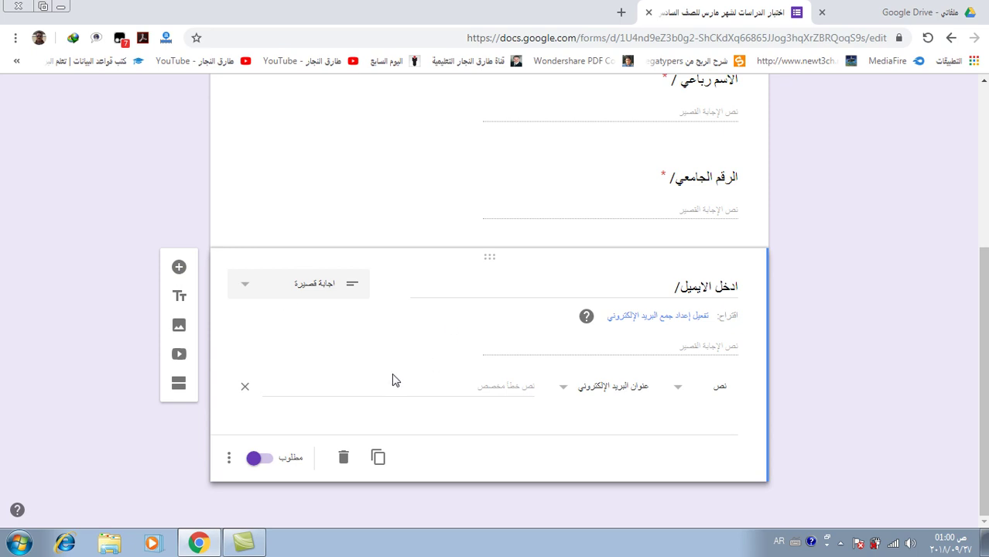
# Add a section after the email question and name it 'اكتب الاجابة الصحيحة'
pyautogui.click(178, 387)
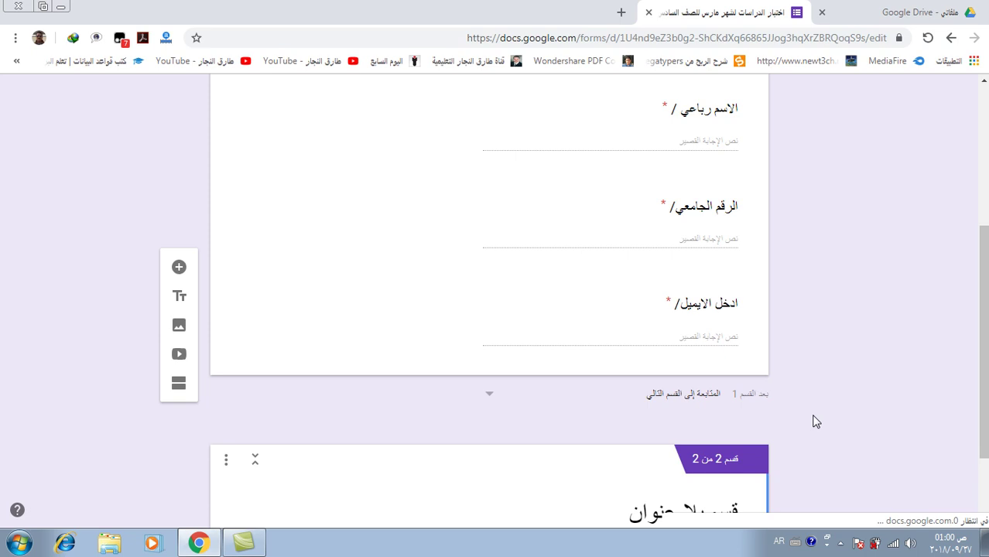
pyautogui.scroll(-2, 815, 421)
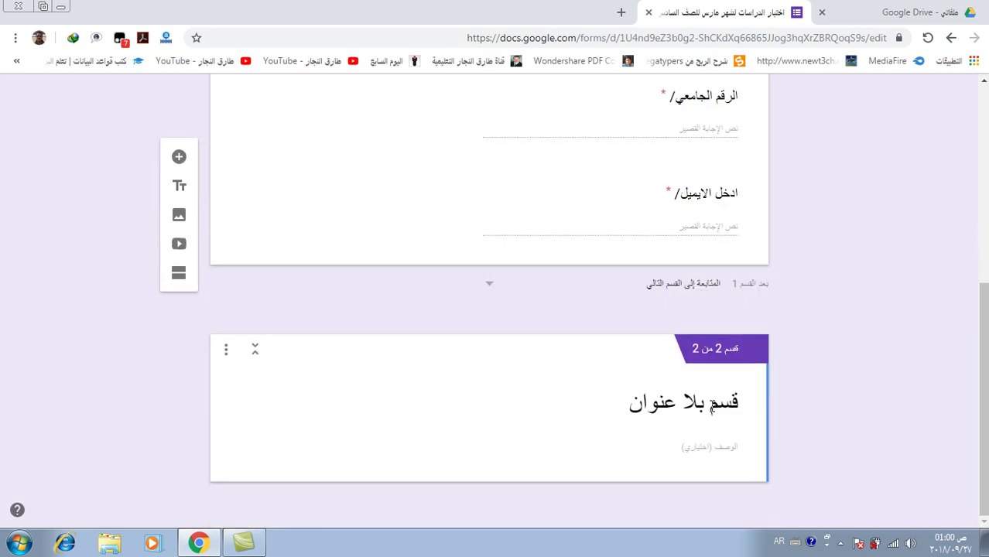
pyautogui.click(710, 405)
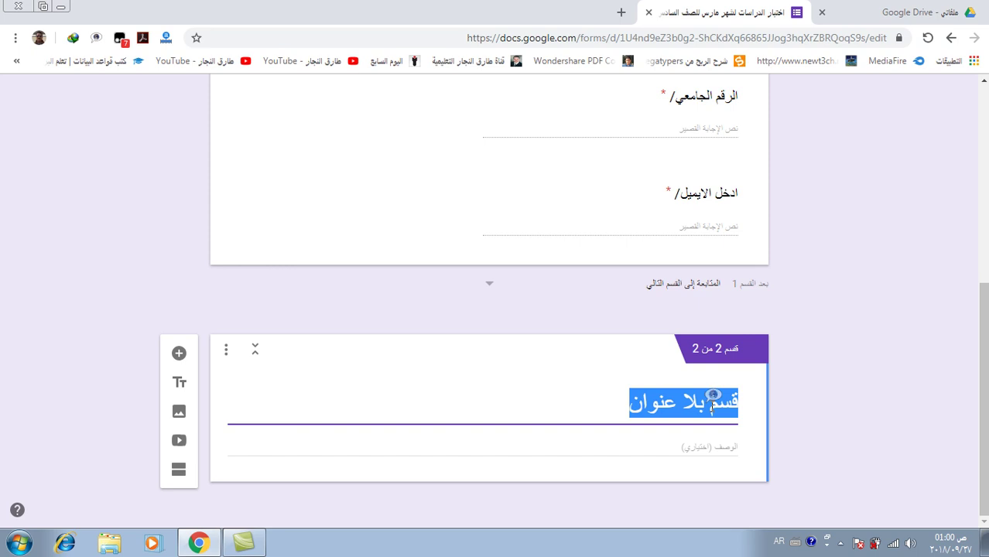
pyautogui.write('ا')
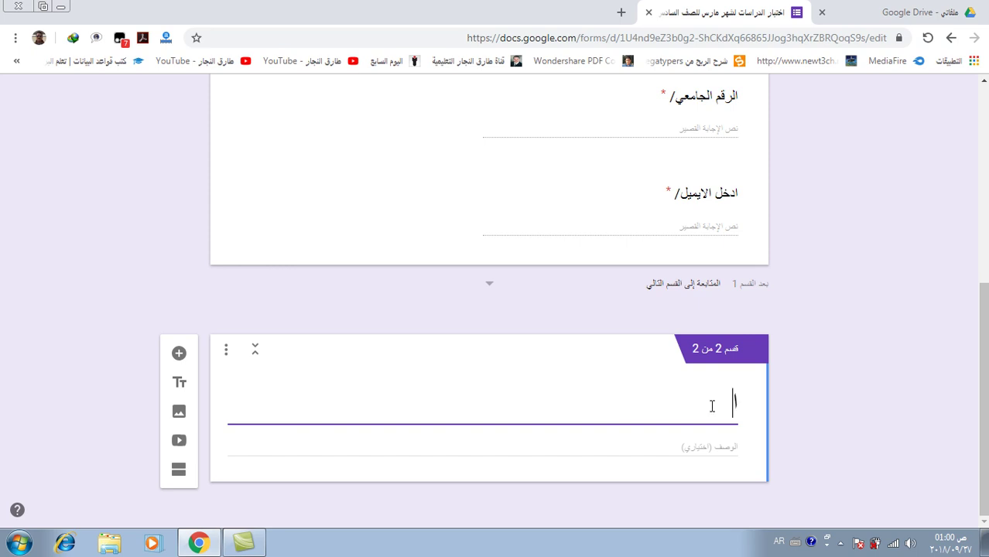
pyautogui.write('كتب الا')
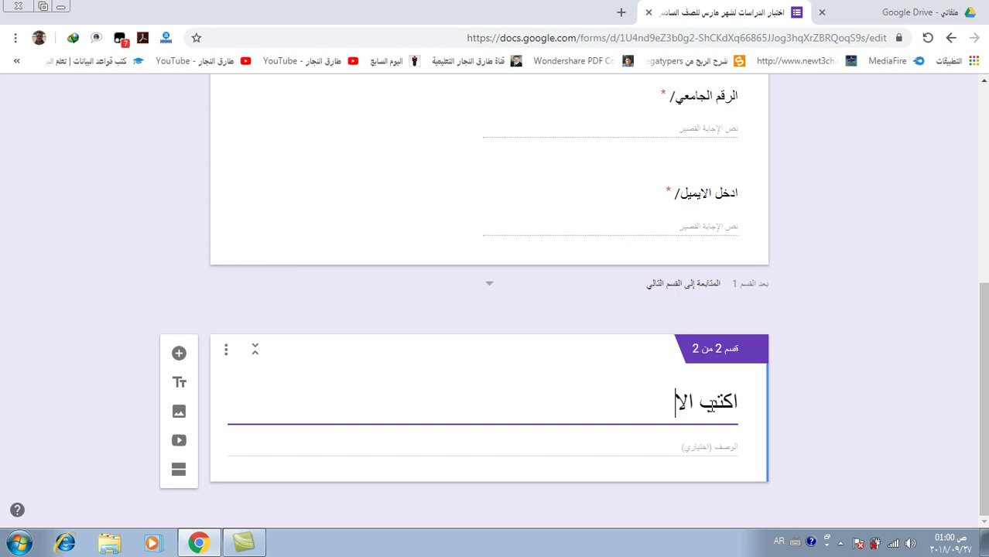
pyautogui.write('جابة الصحيحة')
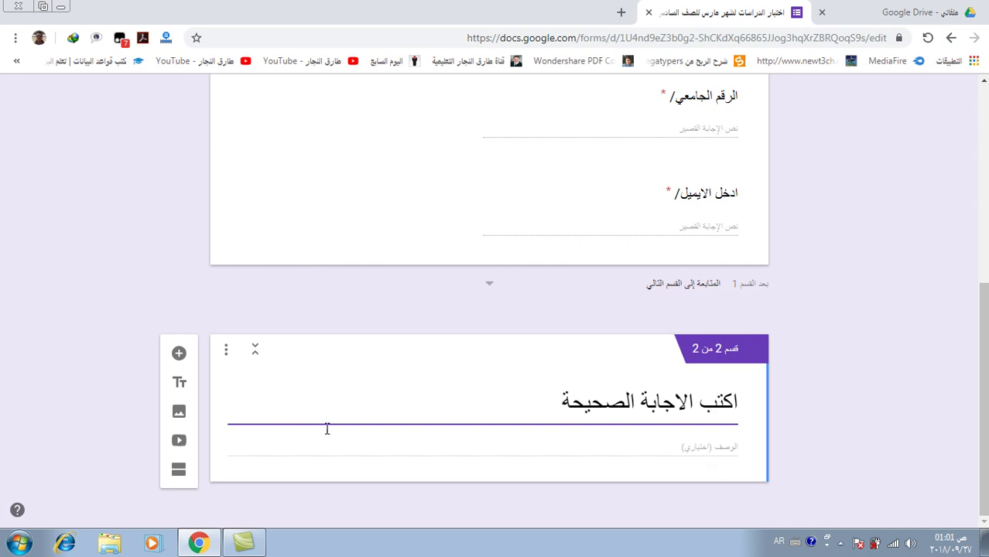
pyautogui.click(680, 449)
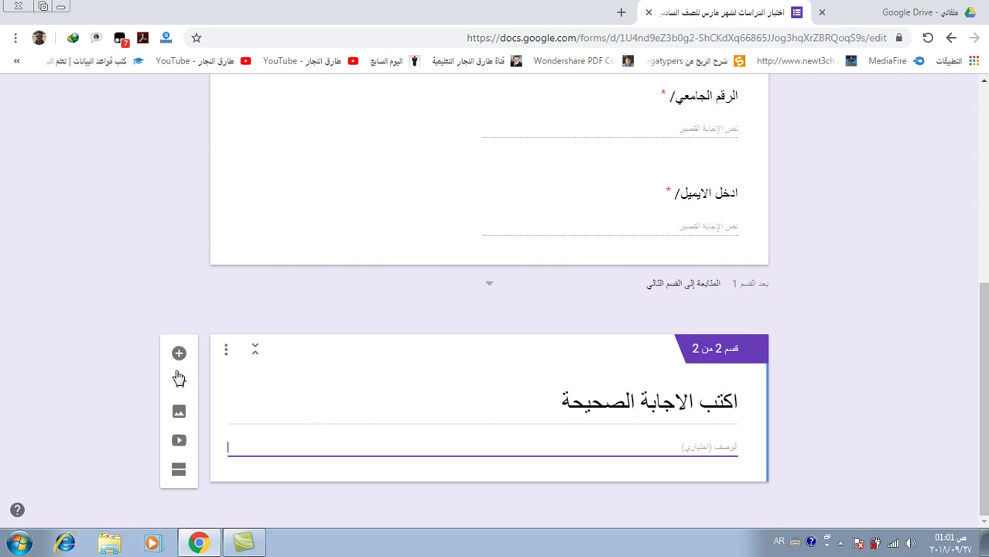
# Add the multiple-choice question 'عاصمة مصر هي ......' to section 2
pyautogui.click(179, 355)
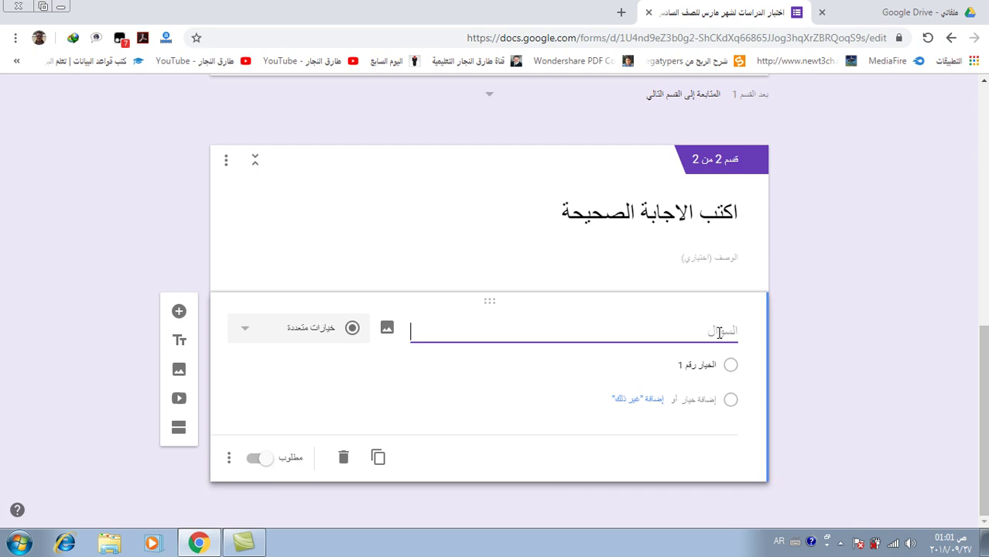
pyautogui.write('عاصمة مصر هي')
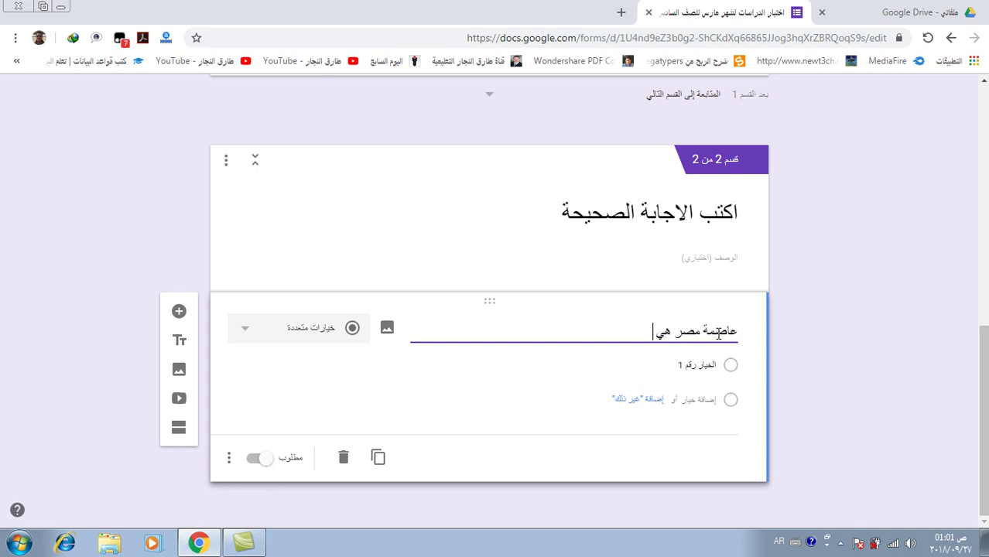
pyautogui.write(' ......')
pyautogui.click(304, 338)
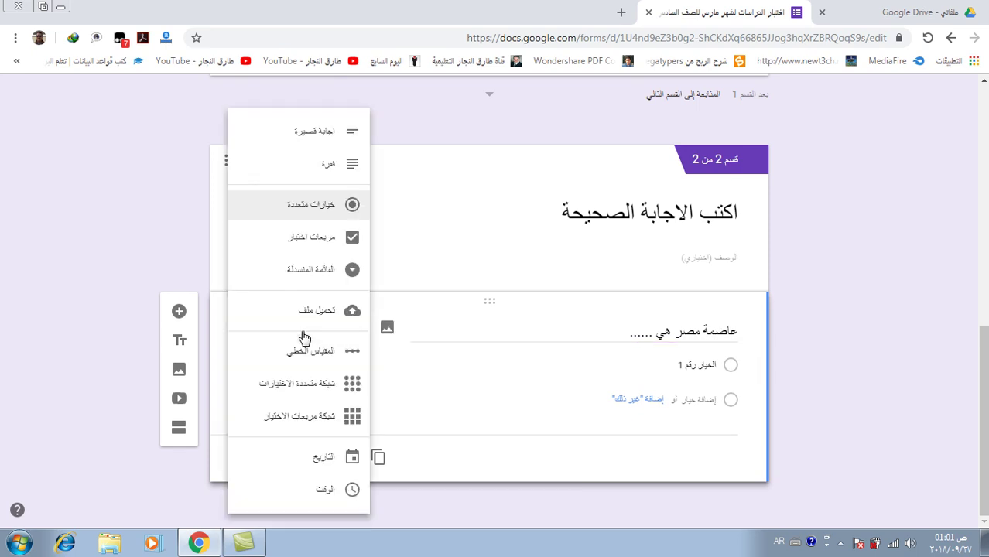
pyautogui.click(322, 213)
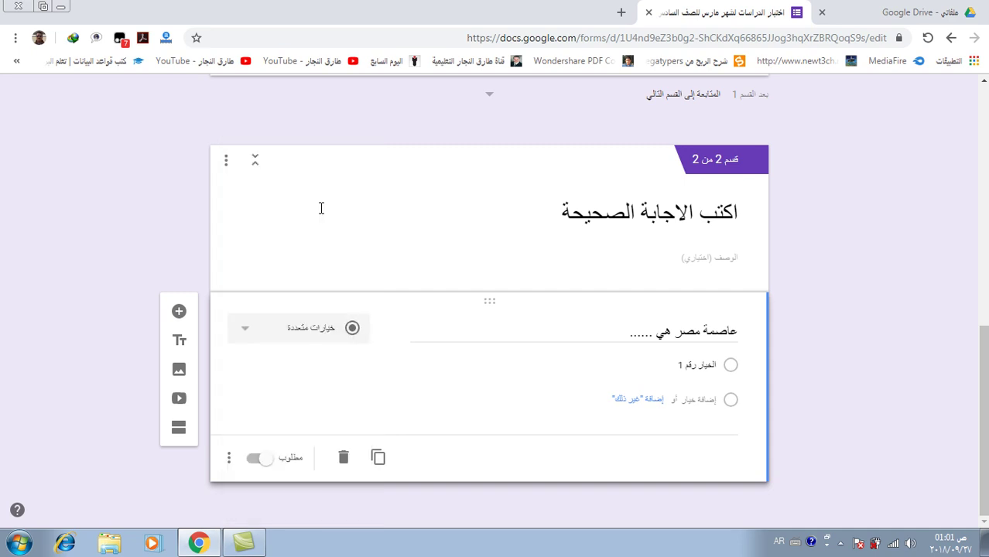
# Fill in the answer options طنطا, القاهرة and الاسكندرية
pyautogui.click(709, 357)
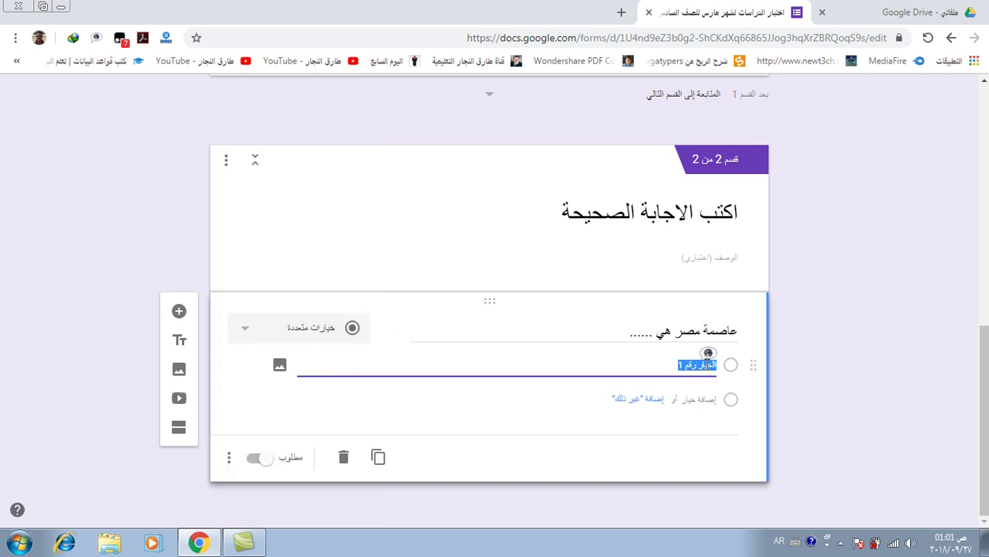
pyautogui.write('الق')
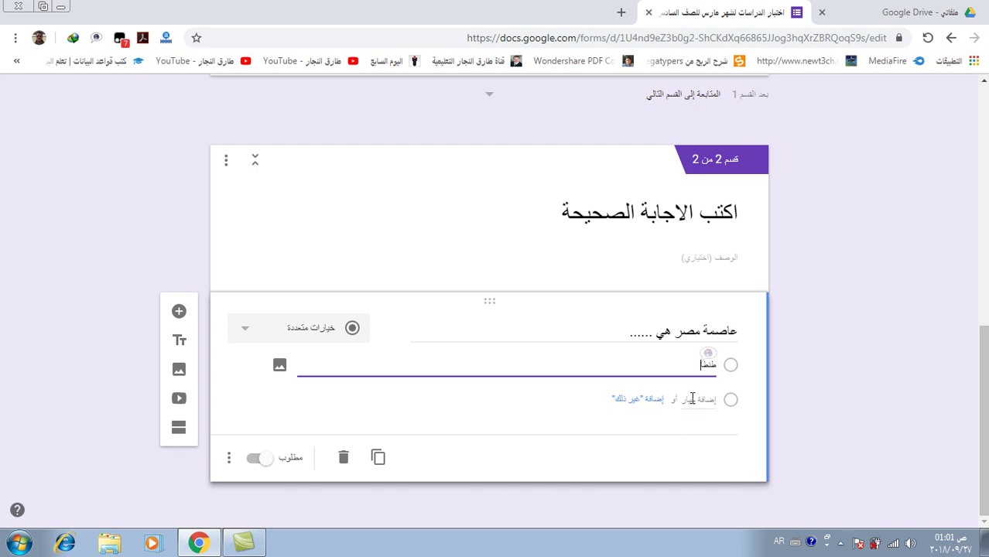
pyautogui.click(691, 398)
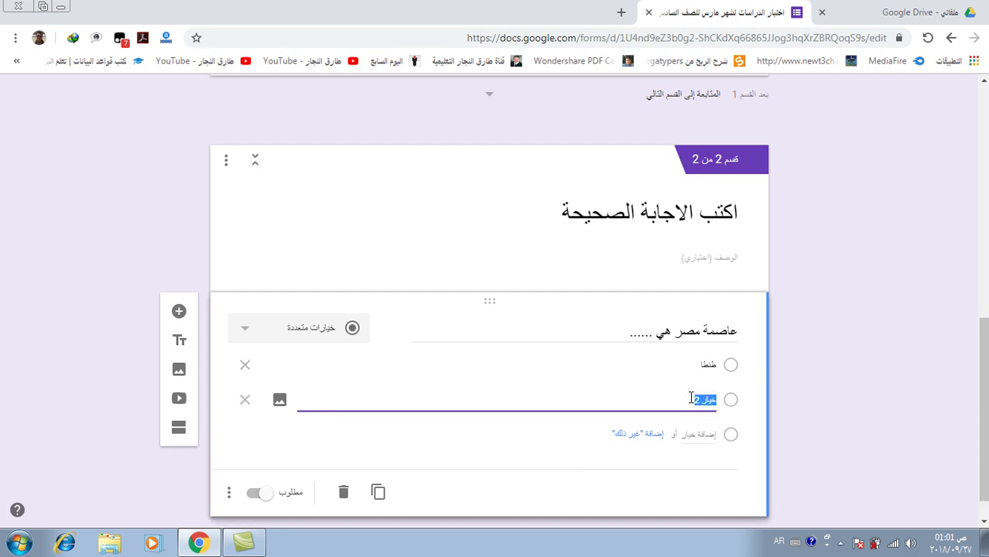
pyautogui.write('القاهرة')
pyautogui.click(688, 439)
pyautogui.press('BackSpace')
pyautogui.write('الاسكن')
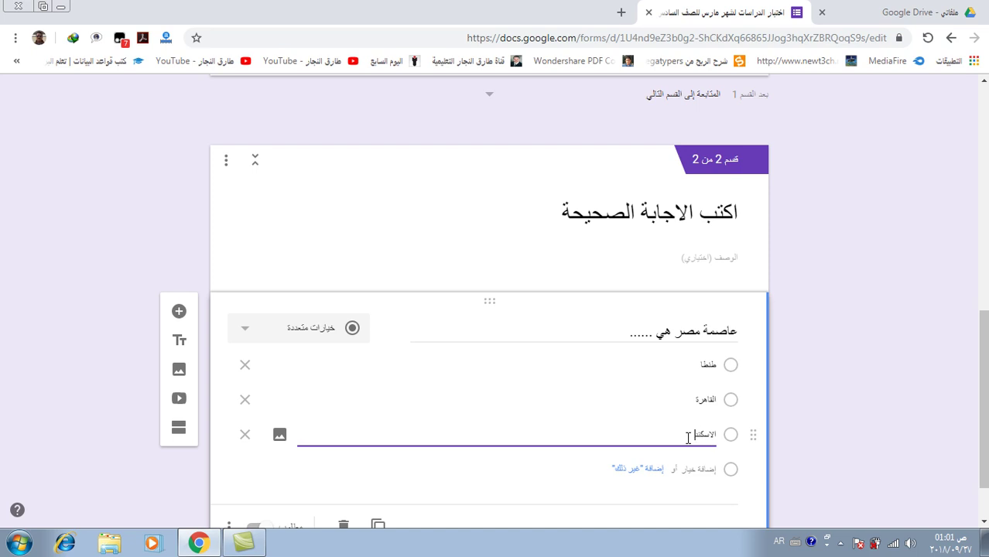
pyautogui.write('درية')
pyautogui.scroll(-1, 541, 371)
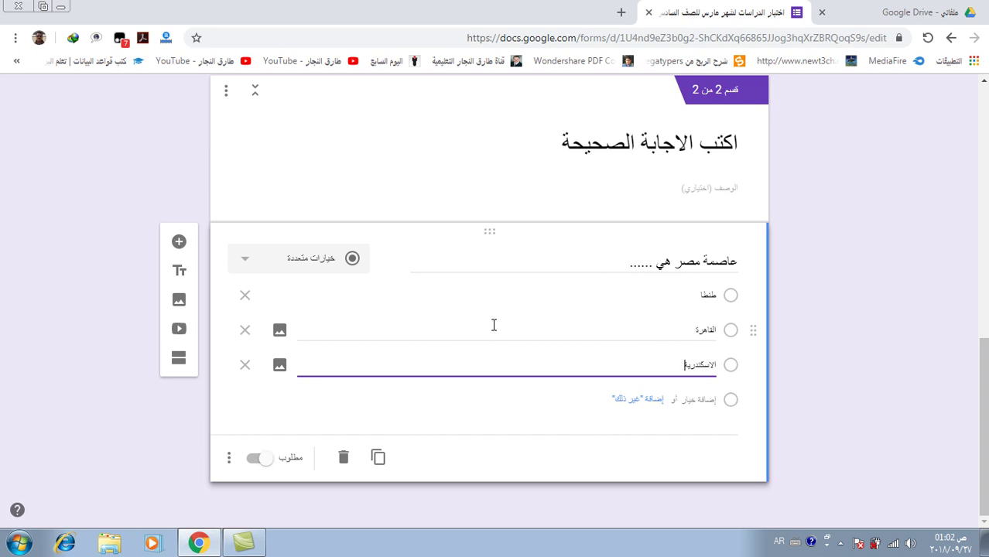
pyautogui.scroll(3, 458, 301)
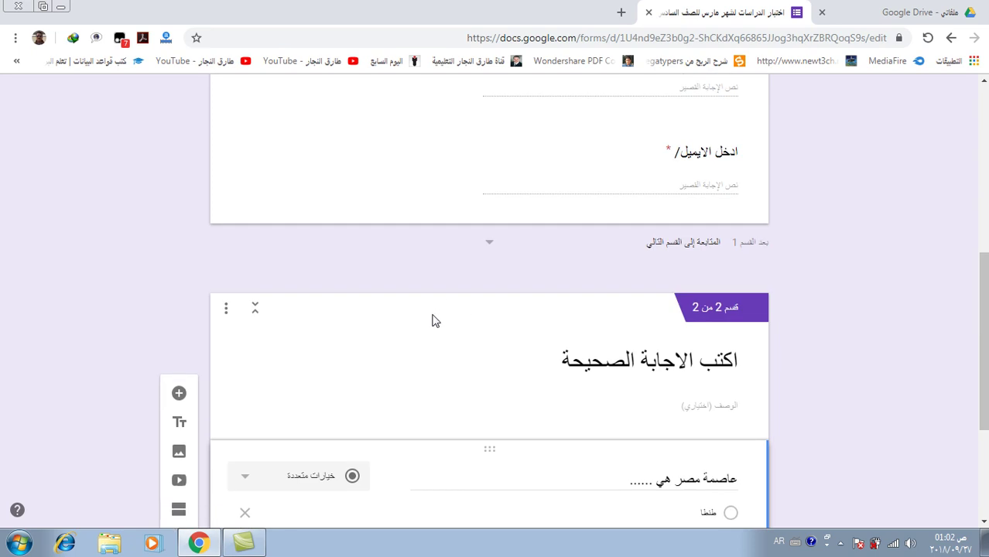
pyautogui.scroll(6, 379, 345)
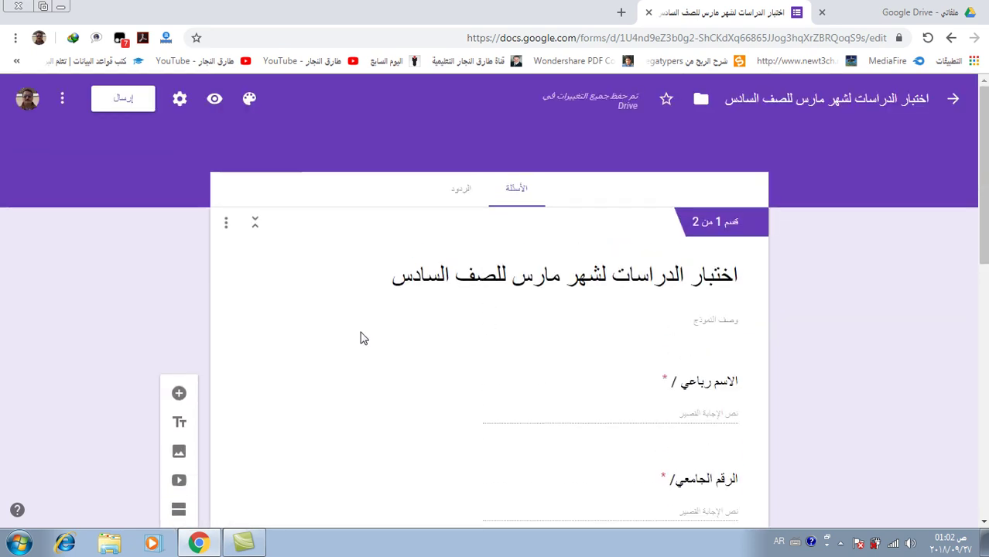
# Turn on Make this a quiz in the Quizzes settings, releasing grades immediately, and save
pyautogui.click(181, 101)
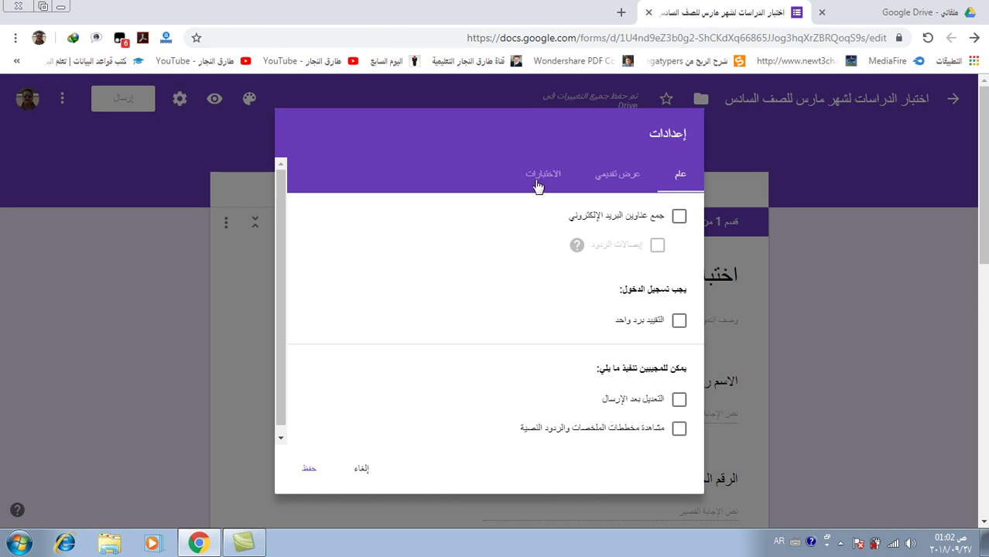
pyautogui.click(545, 178)
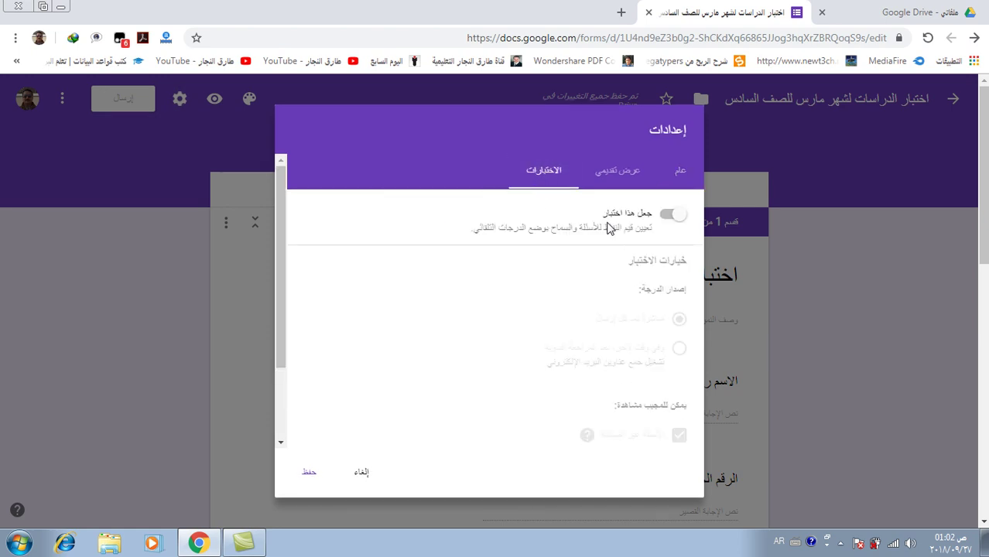
pyautogui.click(684, 224)
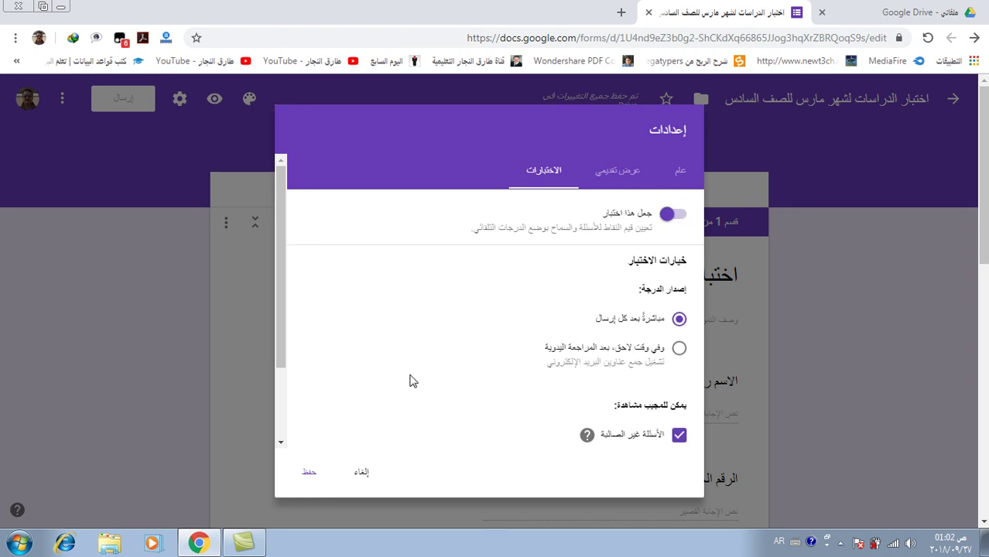
pyautogui.click(309, 473)
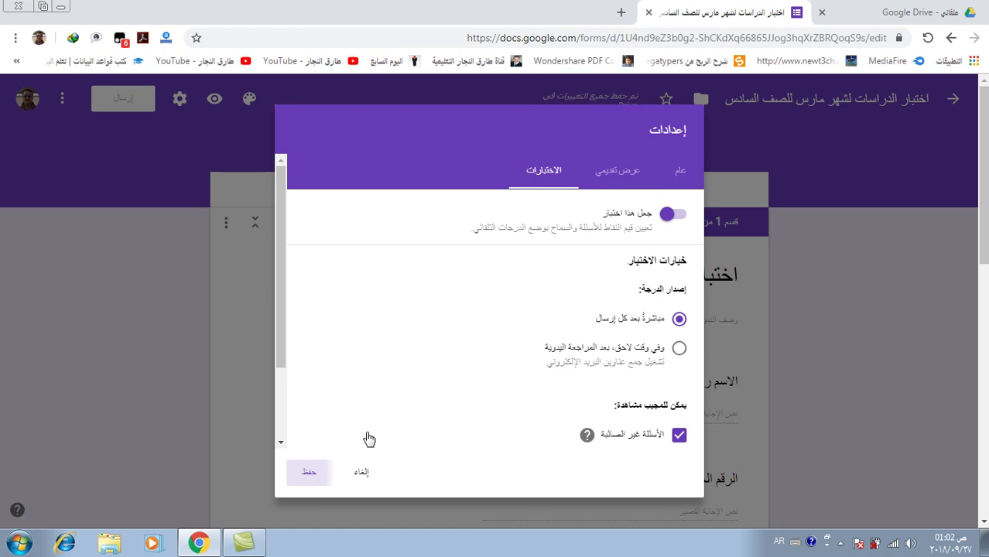
pyautogui.scroll(-1, 543, 401)
pyautogui.scroll(-4, 544, 401)
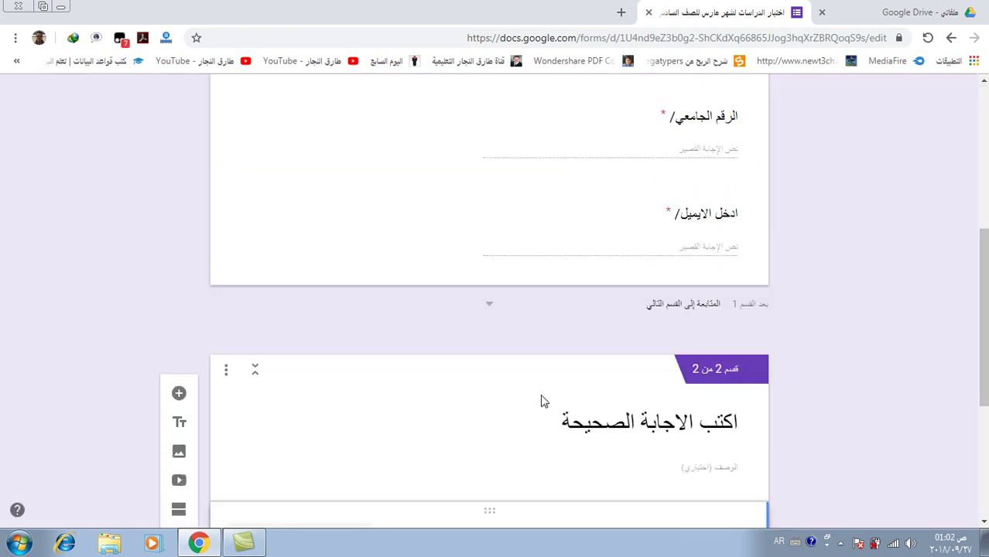
# In the answer key, mark القاهرة correct for the capital question and give it 5 points
pyautogui.scroll(-3, 508, 422)
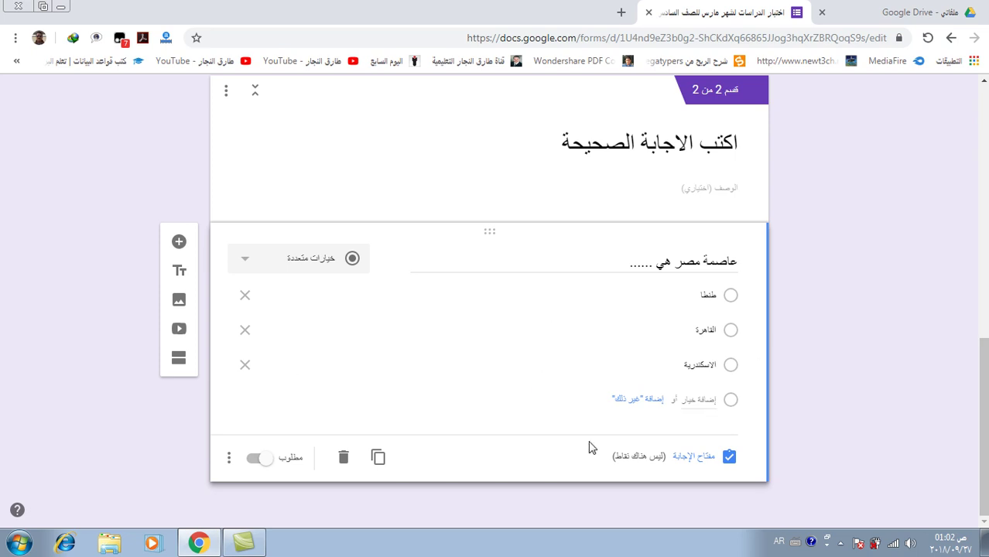
pyautogui.click(700, 459)
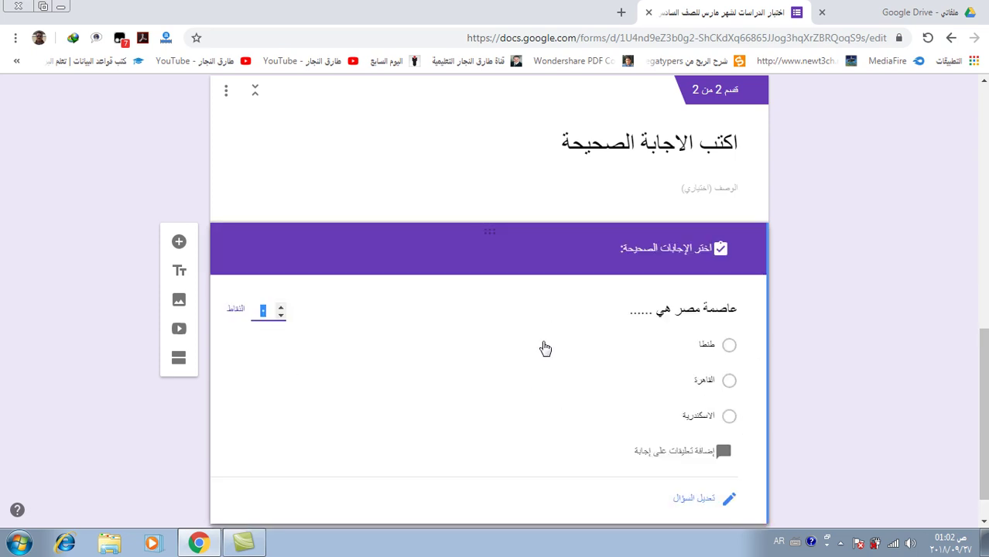
pyautogui.click(729, 382)
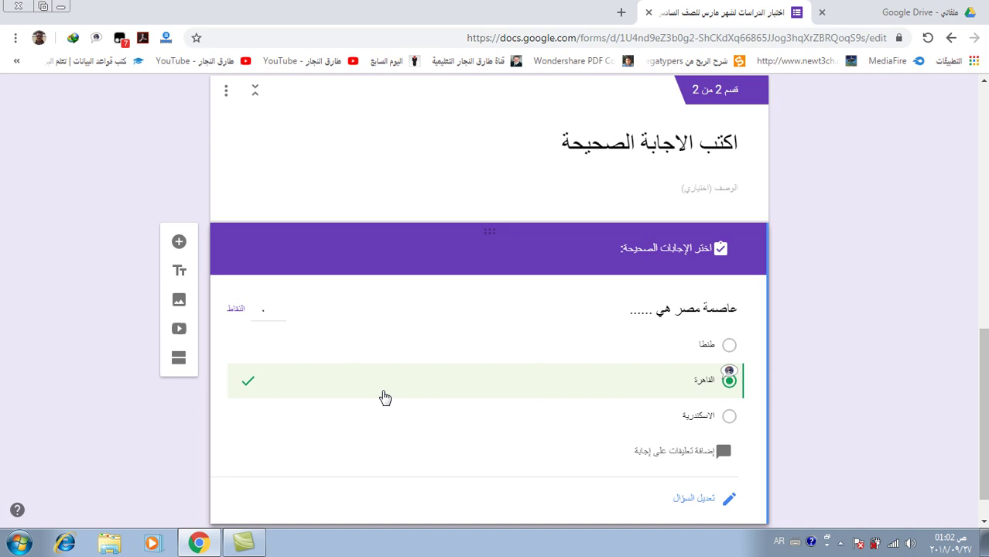
pyautogui.click(281, 309)
pyautogui.click(281, 310)
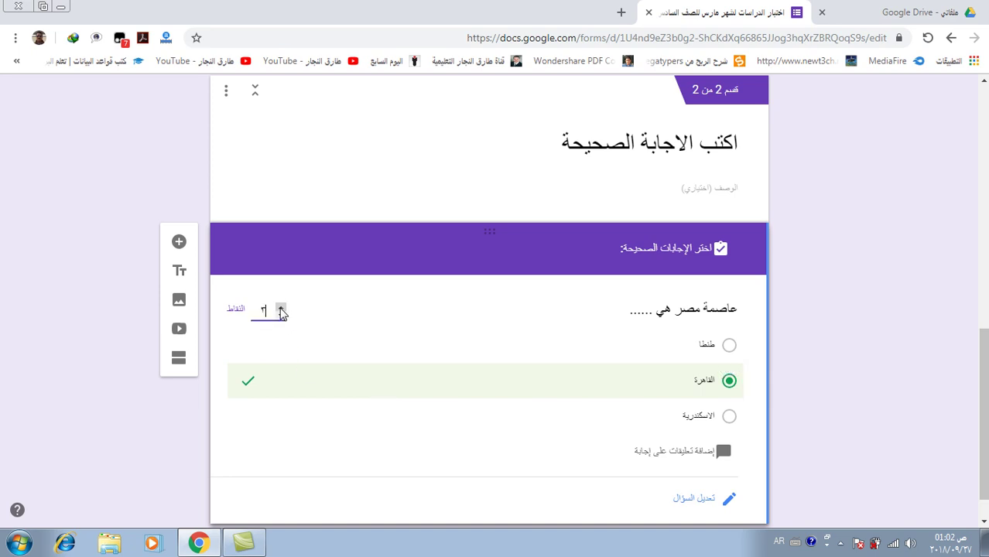
pyautogui.click(281, 310)
pyautogui.scroll(-1, 520, 472)
pyautogui.scroll(-1, 523, 483)
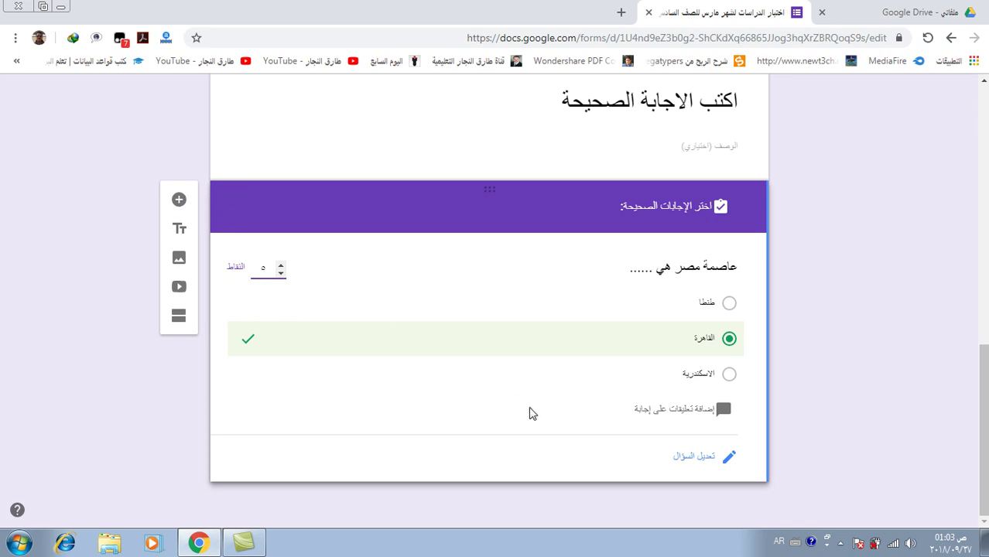
pyautogui.click(534, 462)
# Insert a new section after the capital question titled 'اختر الاجابات الصحيحة'
pyautogui.click(178, 319)
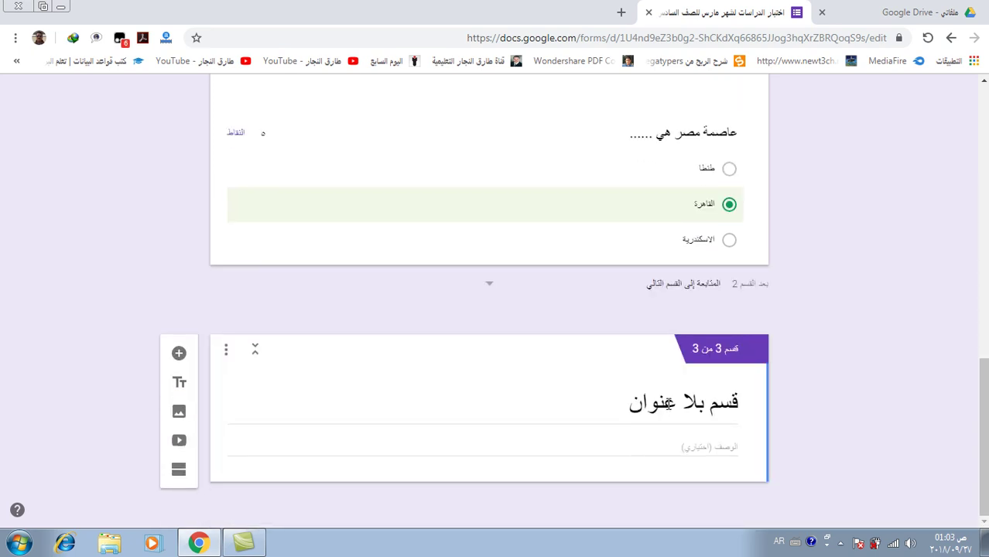
pyautogui.click(667, 402)
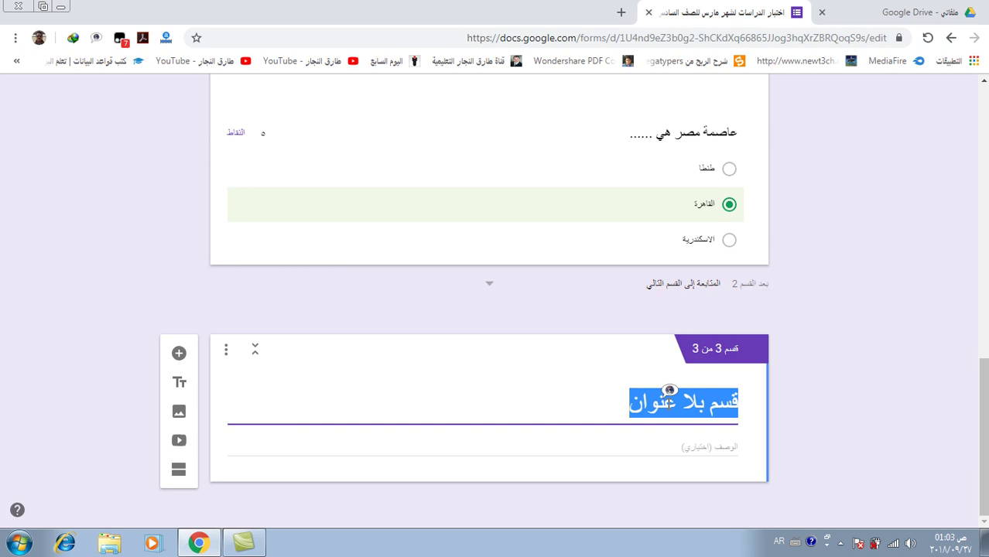
pyautogui.write('اخ')
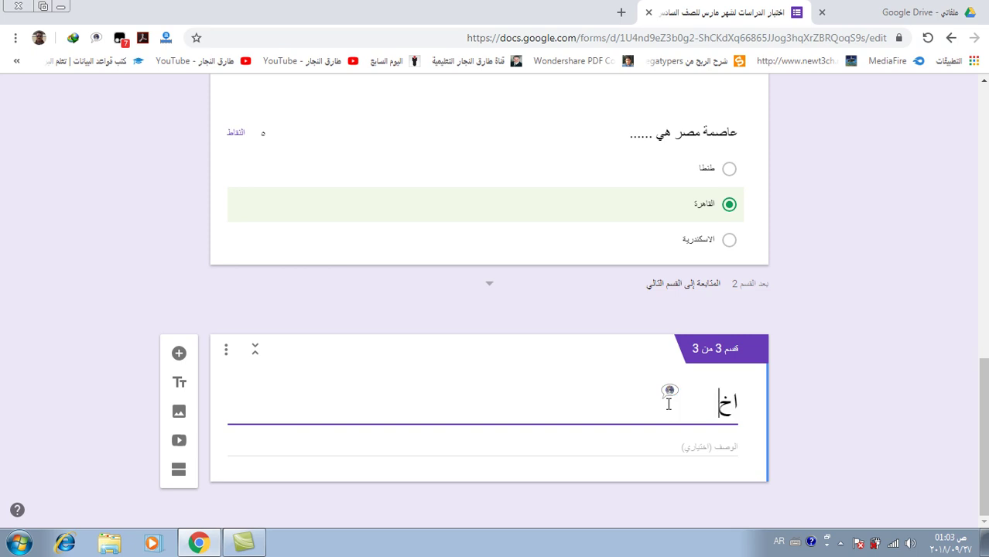
pyautogui.write('تر الاج')
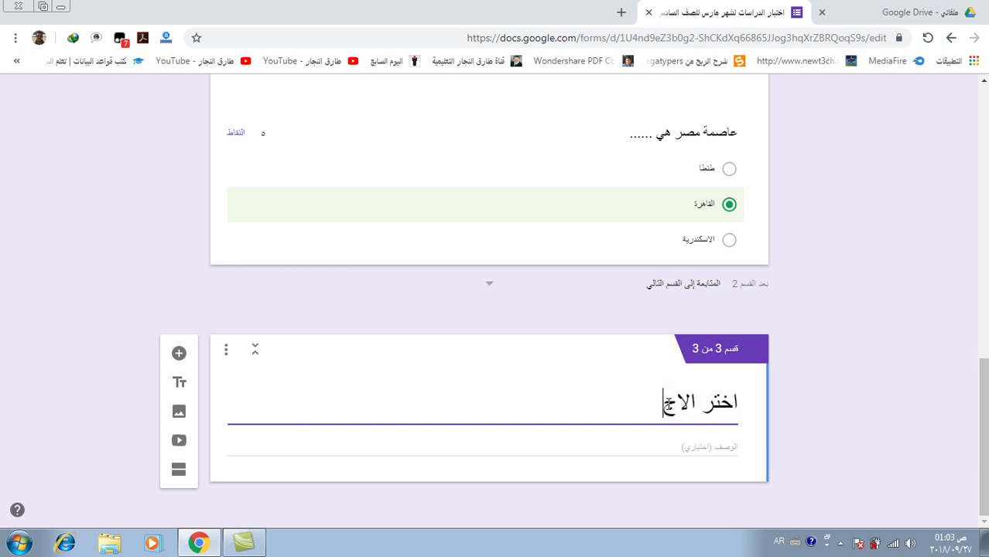
pyautogui.write('ابات الص')
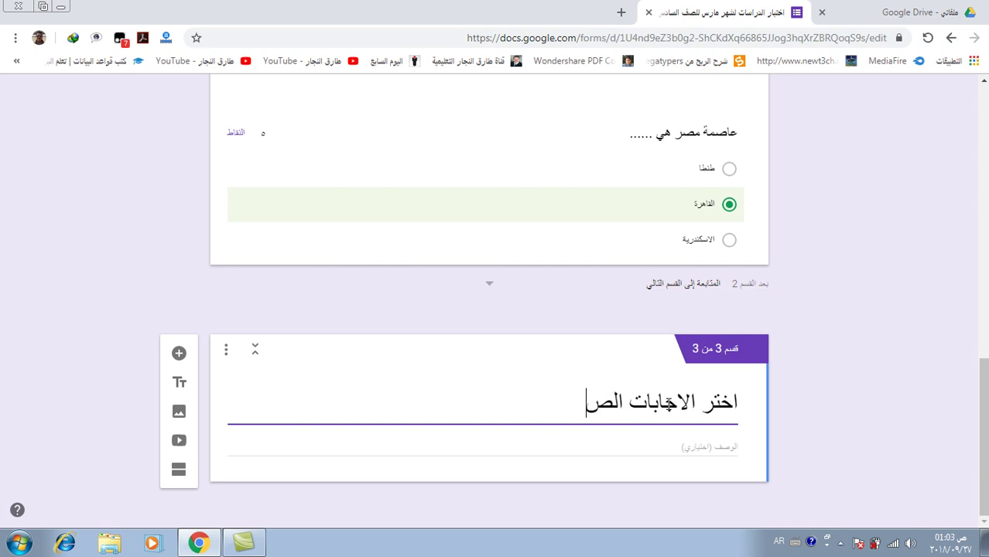
pyautogui.write('حيحة')
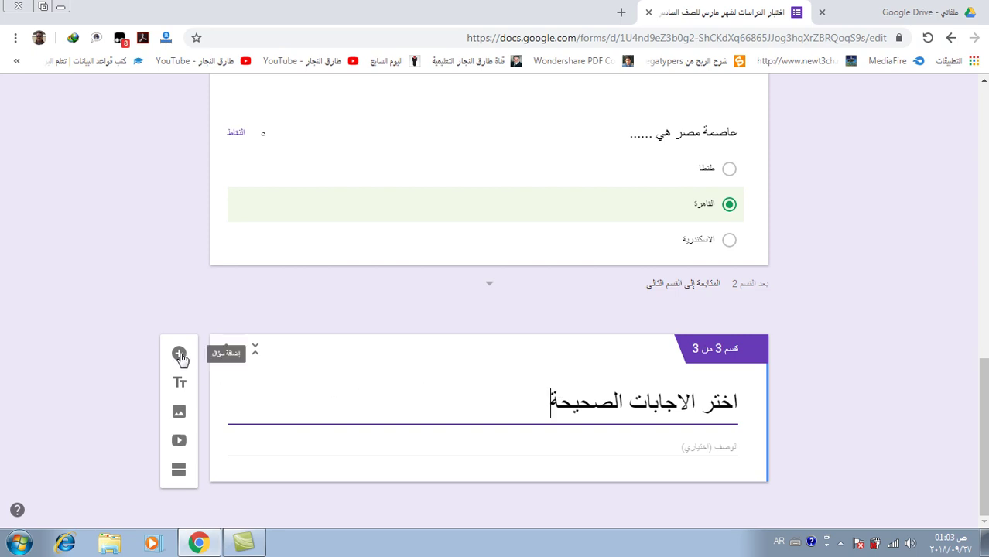
# Add the checkboxes question 'من اشهر موانئ مصر ......' to section 3
pyautogui.click(179, 354)
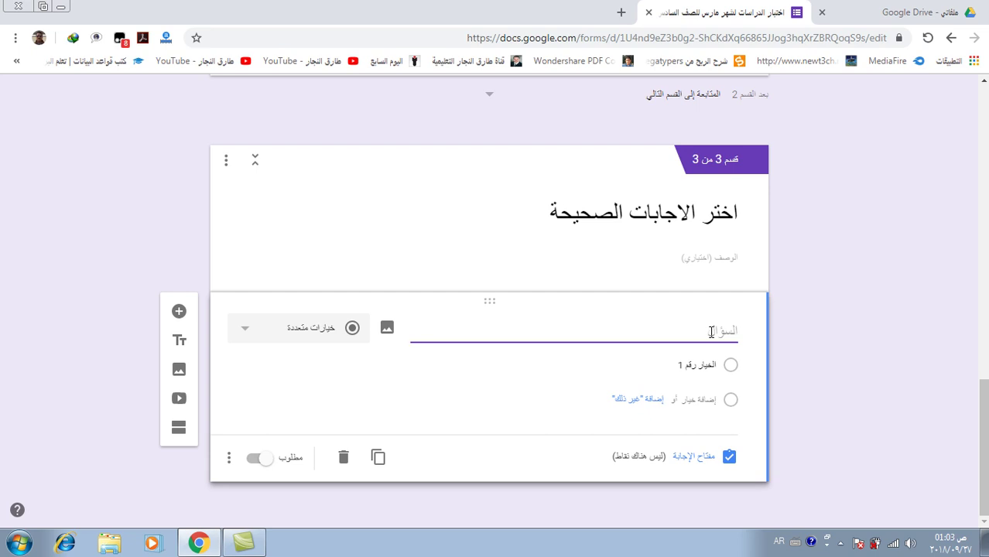
pyautogui.write('من اشهر موانئ مصر')
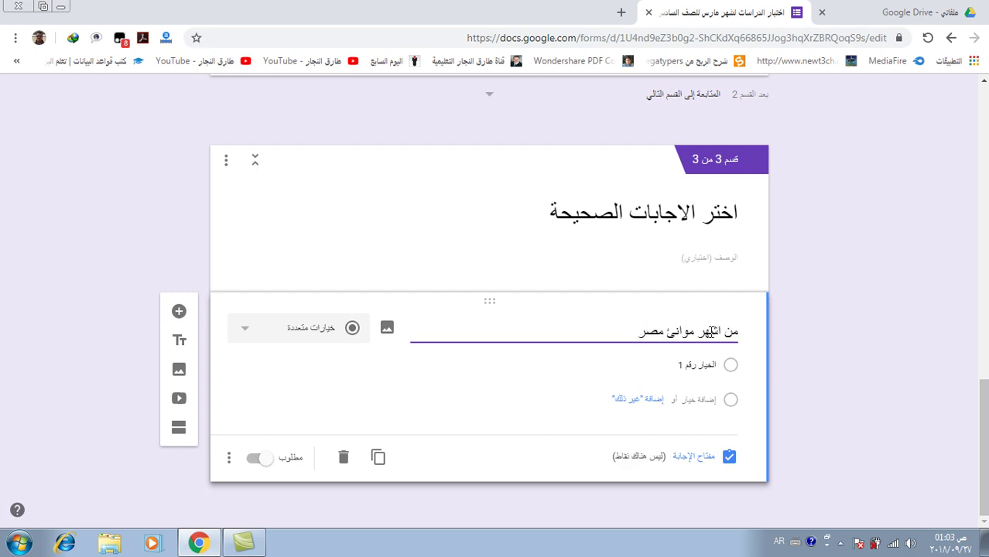
pyautogui.write(' ......')
pyautogui.click(275, 334)
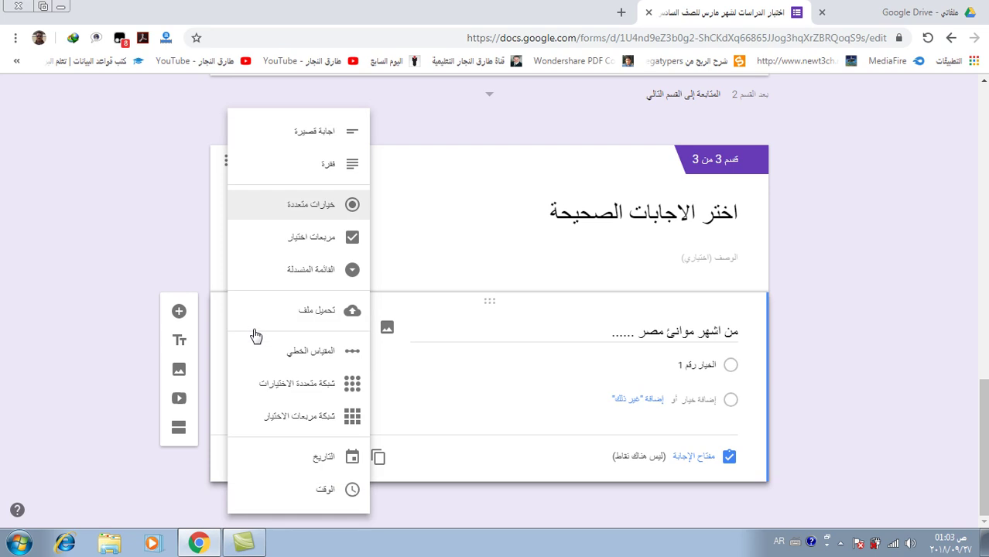
pyautogui.click(305, 246)
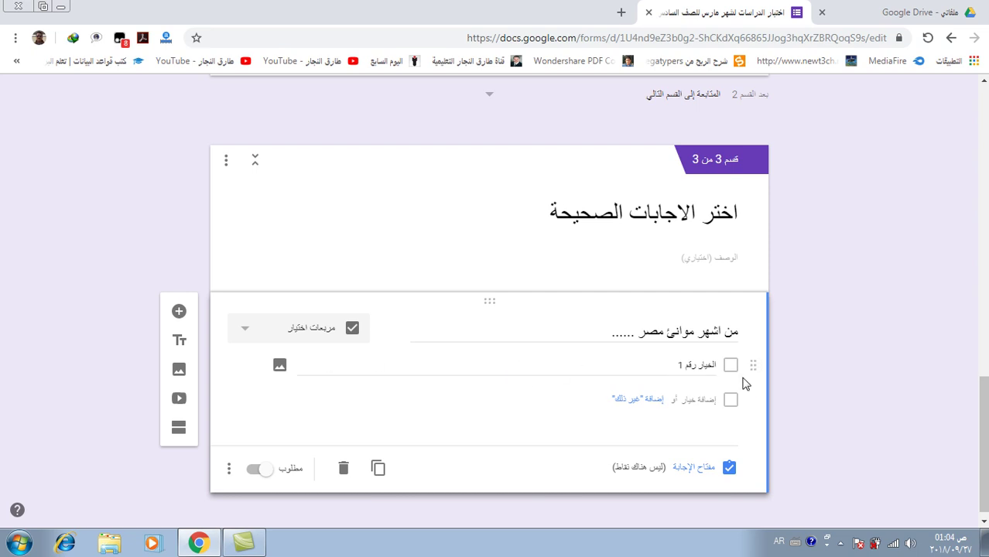
# Enter four port options: السويس, بورسودان, جده and الاسكندرية
pyautogui.click(695, 364)
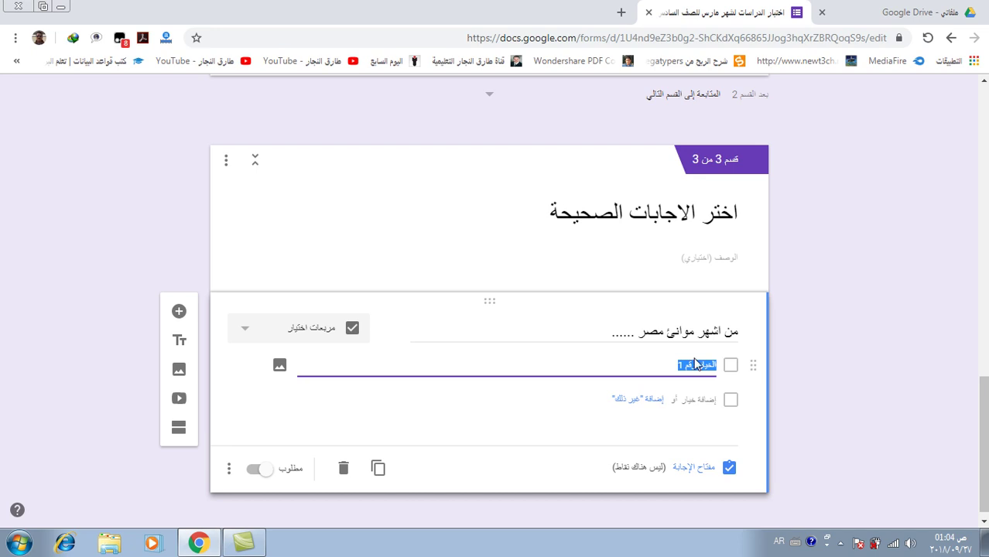
pyautogui.write('السؤ')
pyautogui.write('يس')
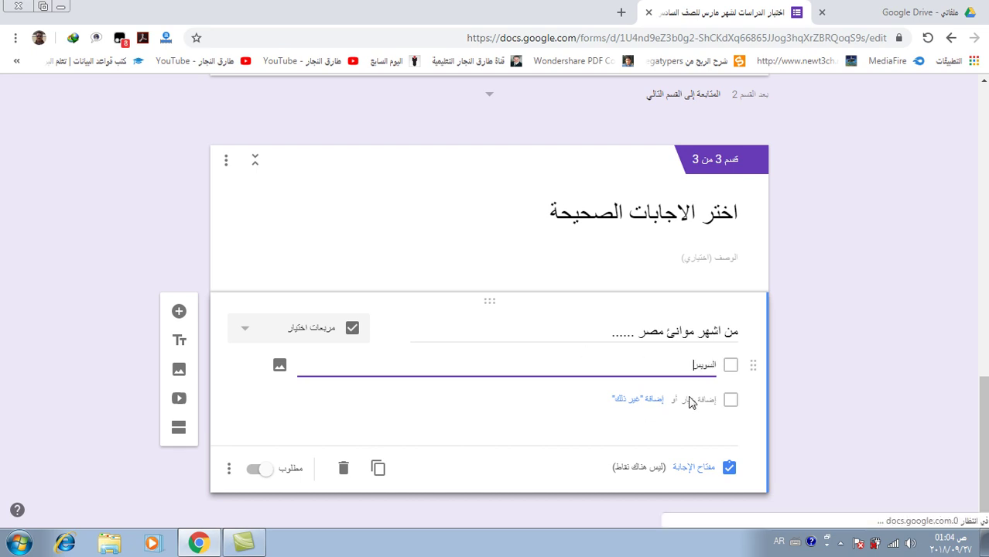
pyautogui.click(687, 400)
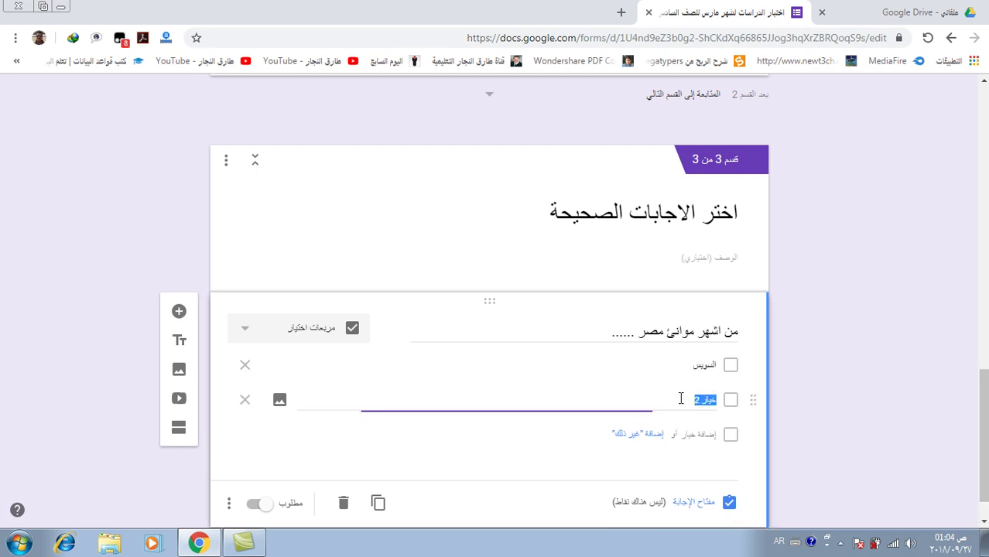
pyautogui.write('ب')
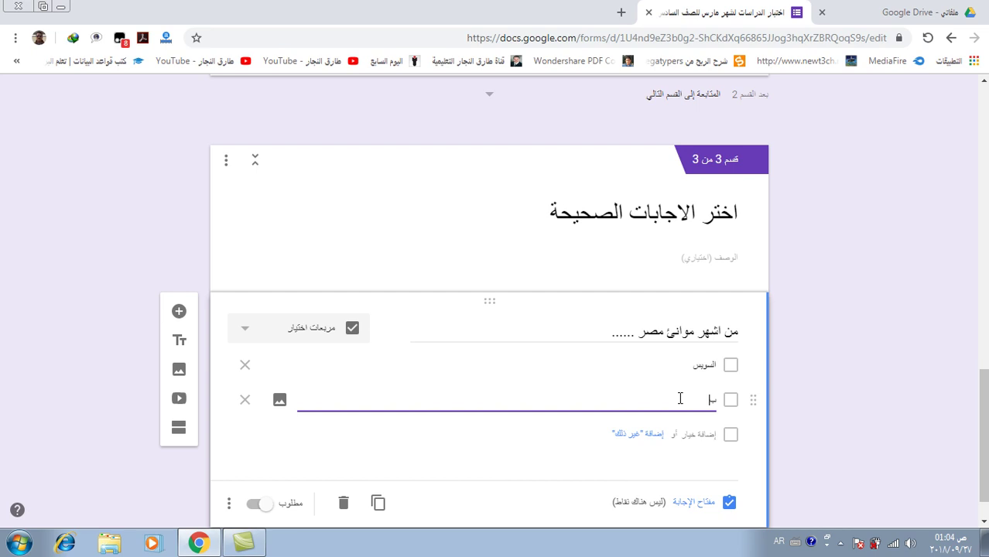
pyautogui.write('ورسعي')
pyautogui.click(690, 435)
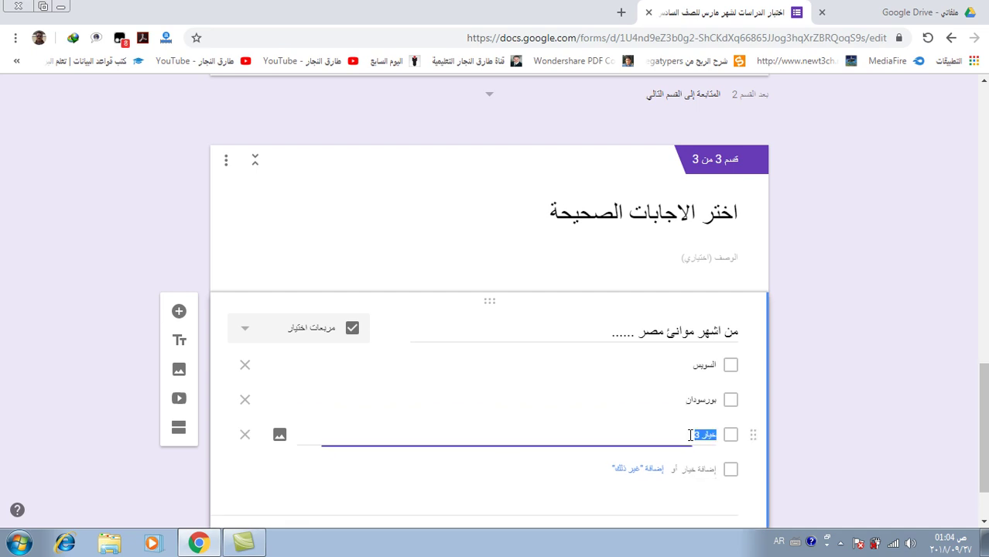
pyautogui.write('جده')
pyautogui.click(697, 469)
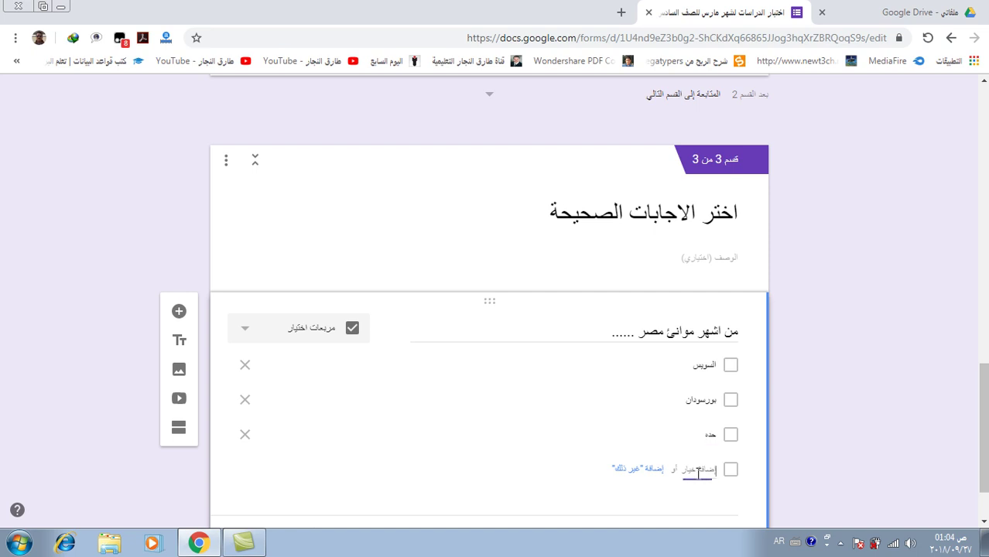
pyautogui.write('الاسكندرية')
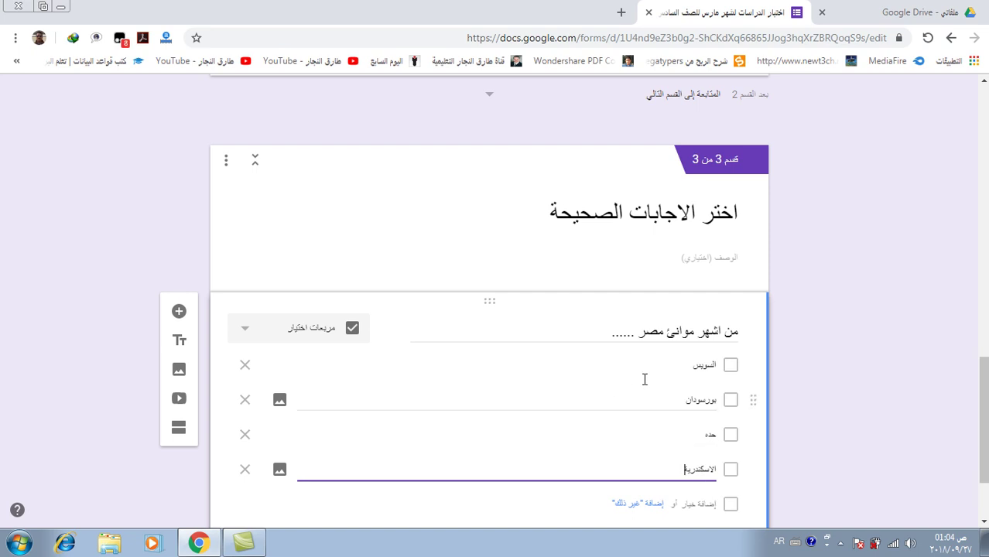
pyautogui.scroll(-2, 643, 395)
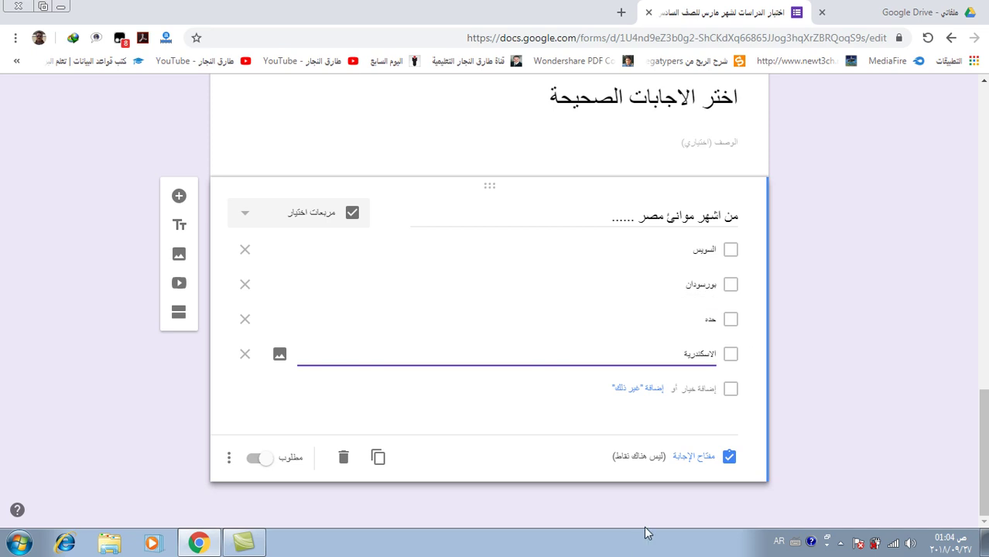
# In the answer key, tick السويس and الاسكندرية as correct and set the question to 5 points
pyautogui.click(694, 457)
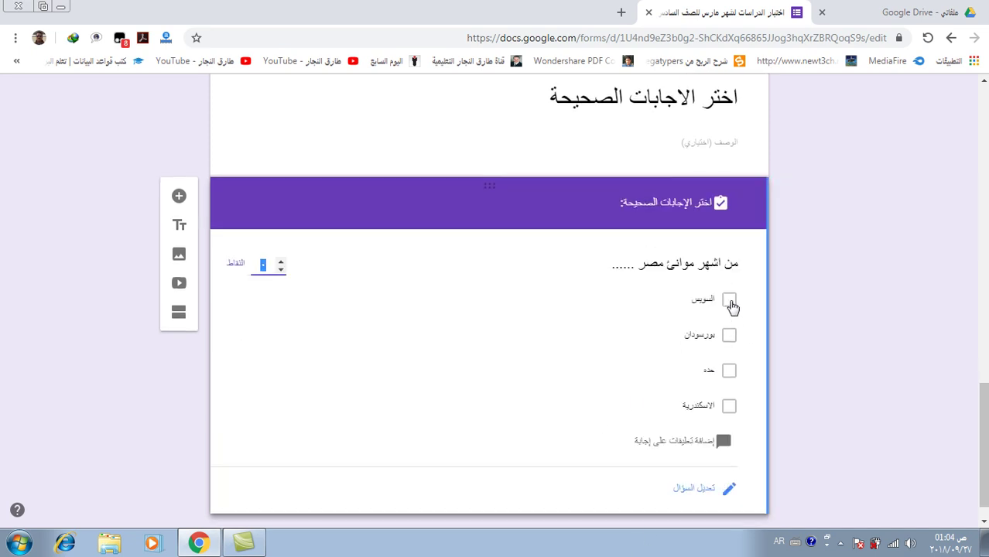
pyautogui.click(729, 301)
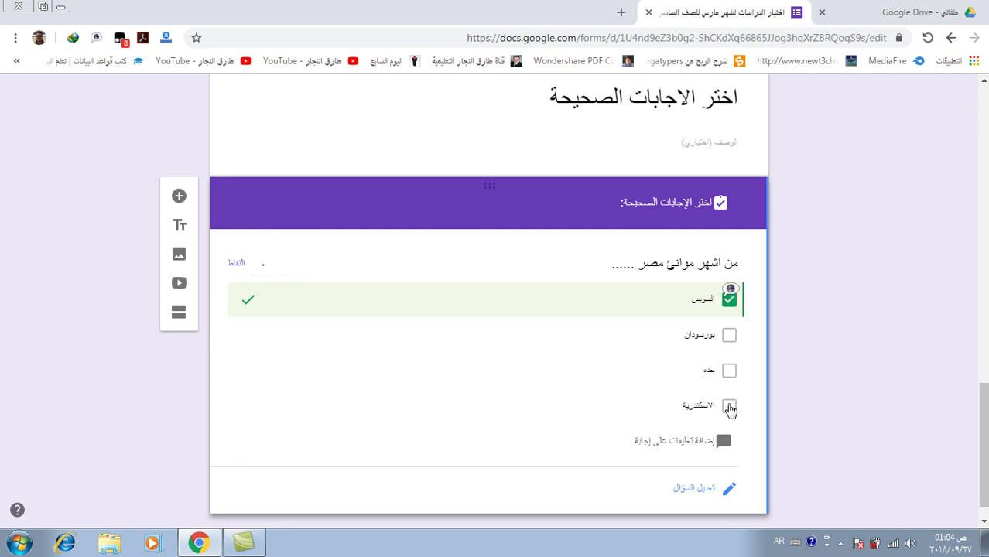
pyautogui.click(729, 408)
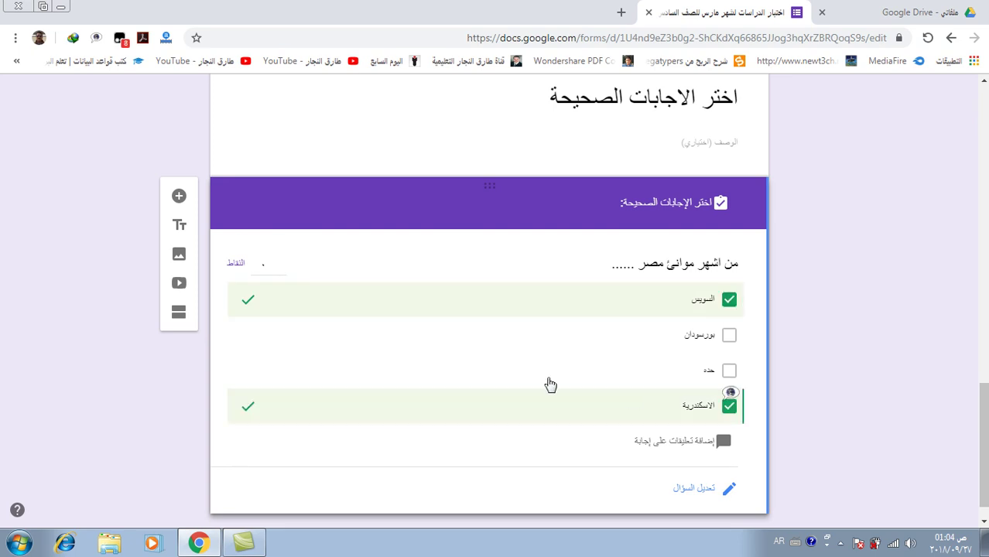
pyautogui.click(281, 263)
pyautogui.click(281, 263)
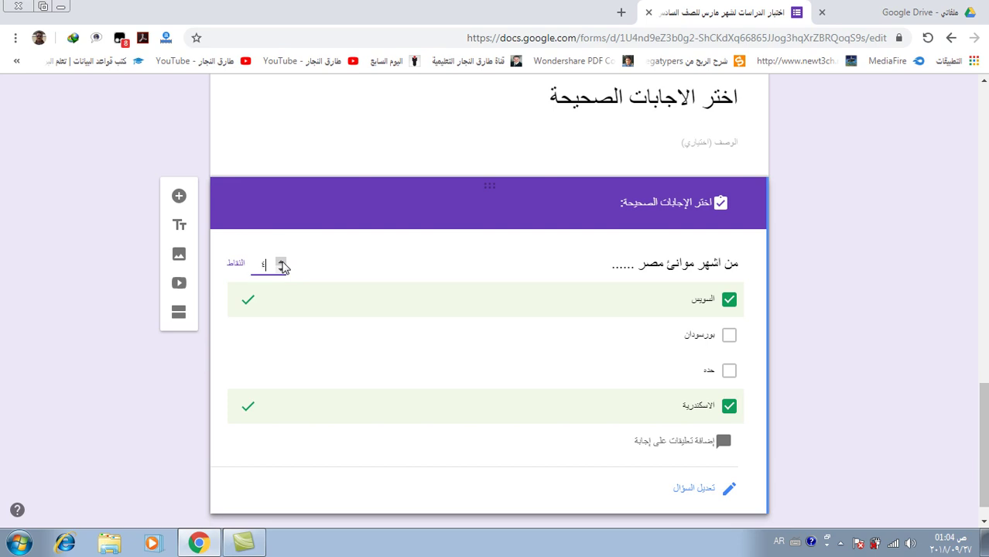
pyautogui.click(282, 264)
pyautogui.scroll(-1, 445, 269)
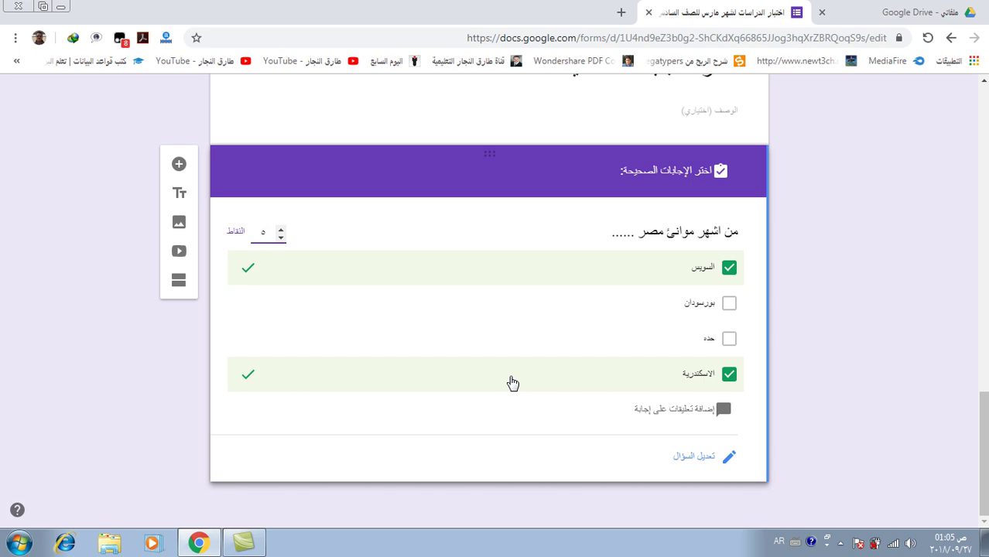
# Add a fourth section titled 'اختر الاجابة الصحيحة المناسبة للصورة' after the ports question
pyautogui.click(551, 409)
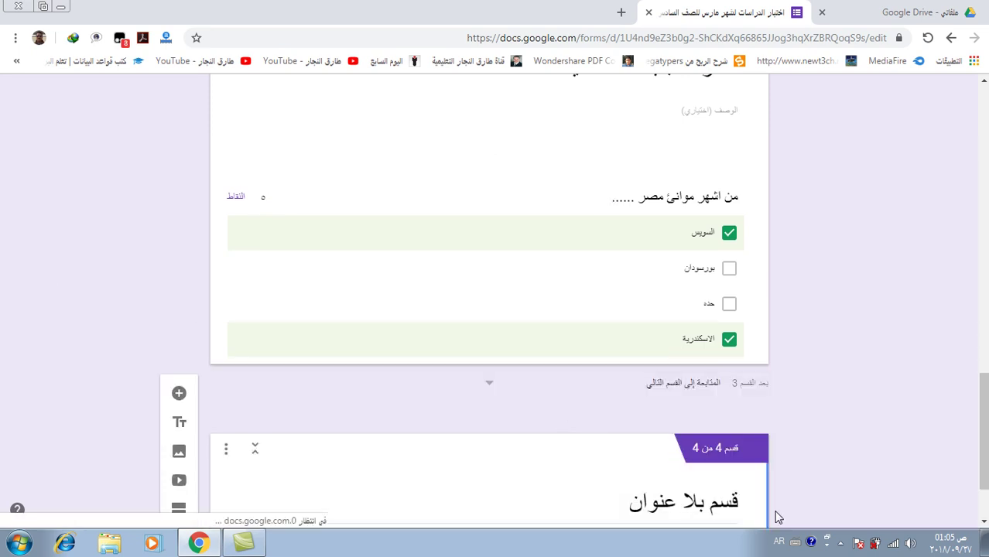
pyautogui.scroll(-1, 687, 498)
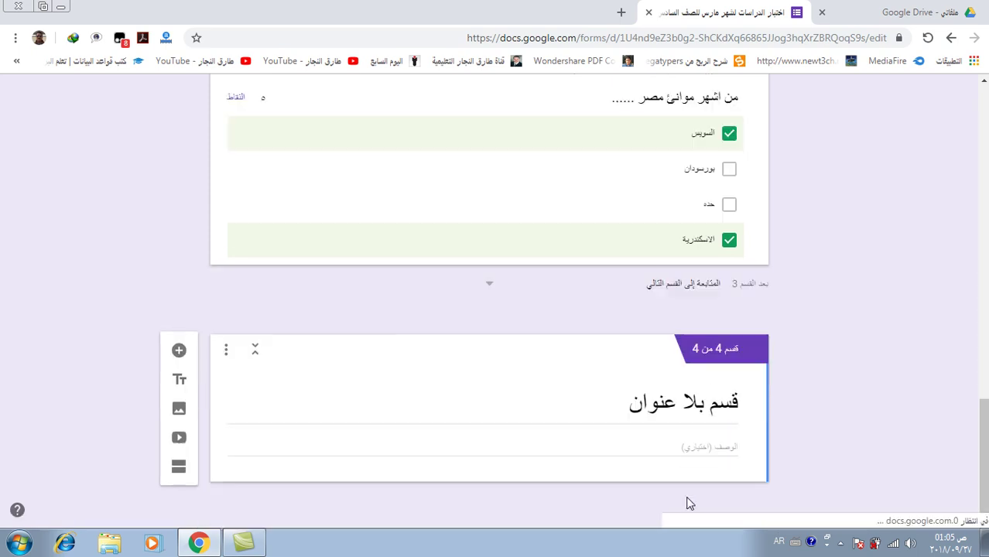
pyautogui.click(685, 391)
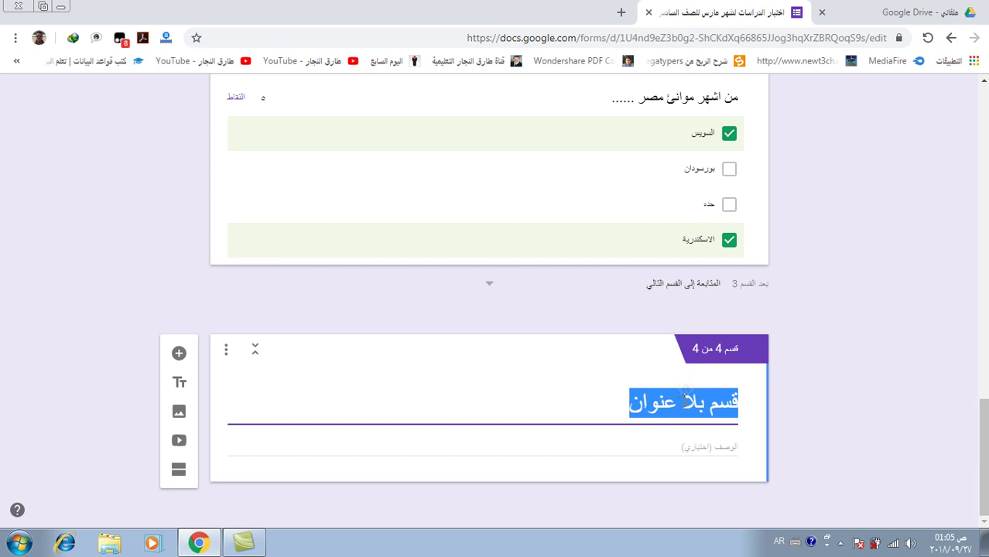
pyautogui.write('حدد')
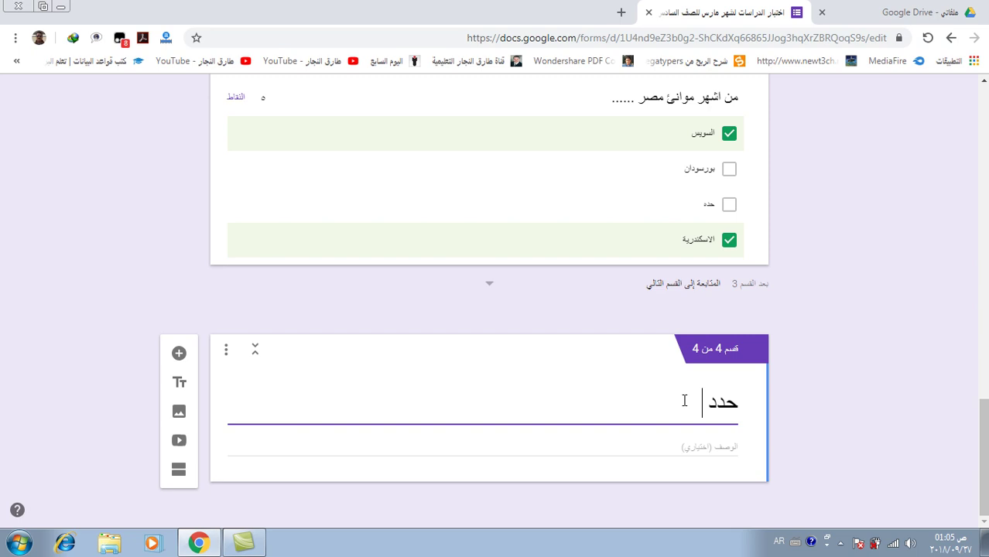
pyautogui.press('BackSpace')
pyautogui.press('BackSpace')
pyautogui.press('BackSpace')
pyautogui.press('BackSpace')
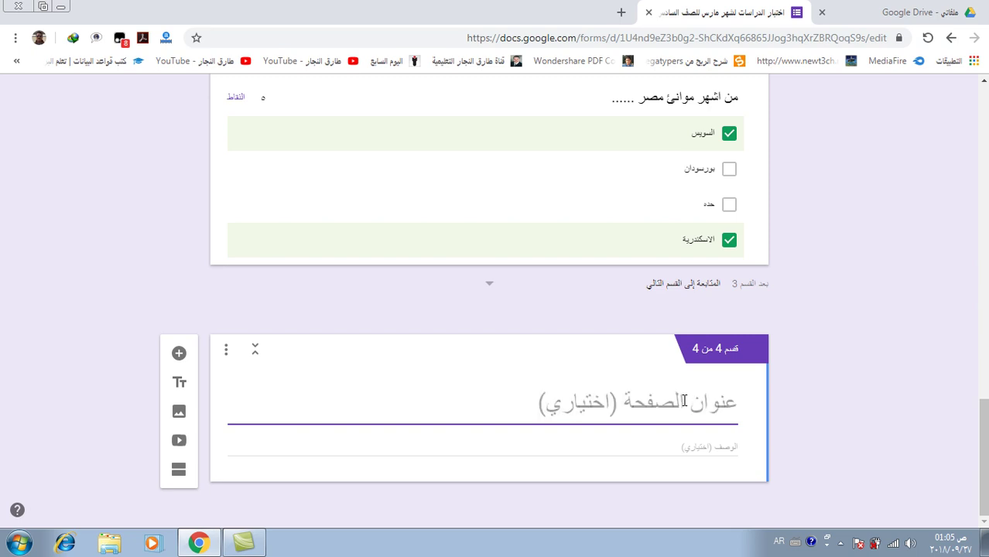
pyautogui.write('اختر')
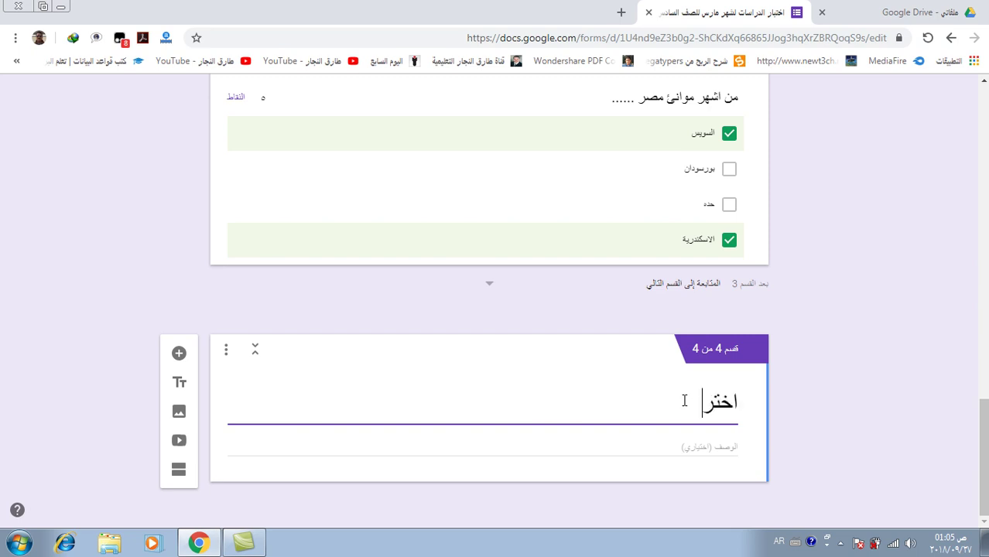
pyautogui.write(' الاجاب')
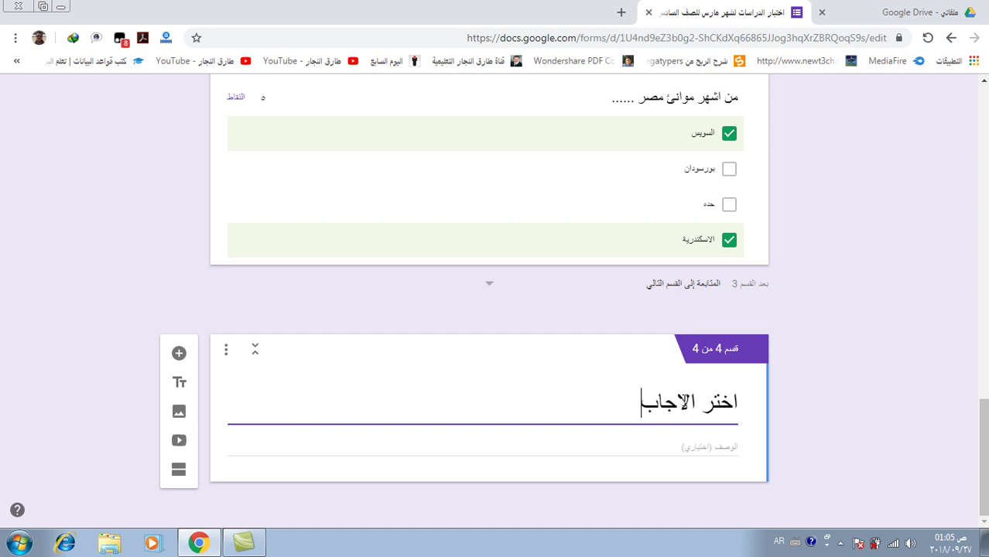
pyautogui.write('ة الصحيح')
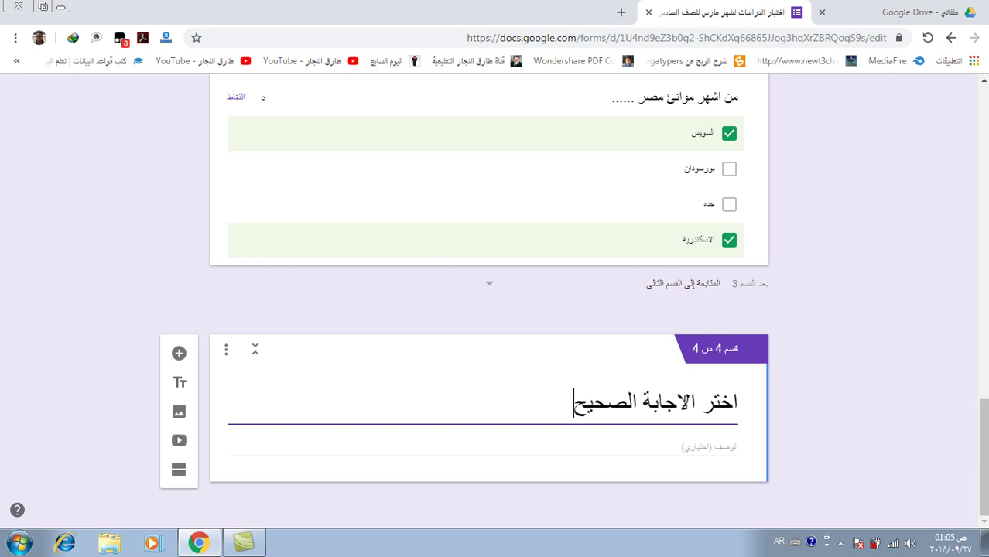
pyautogui.write('ة المناسبة للصورة')
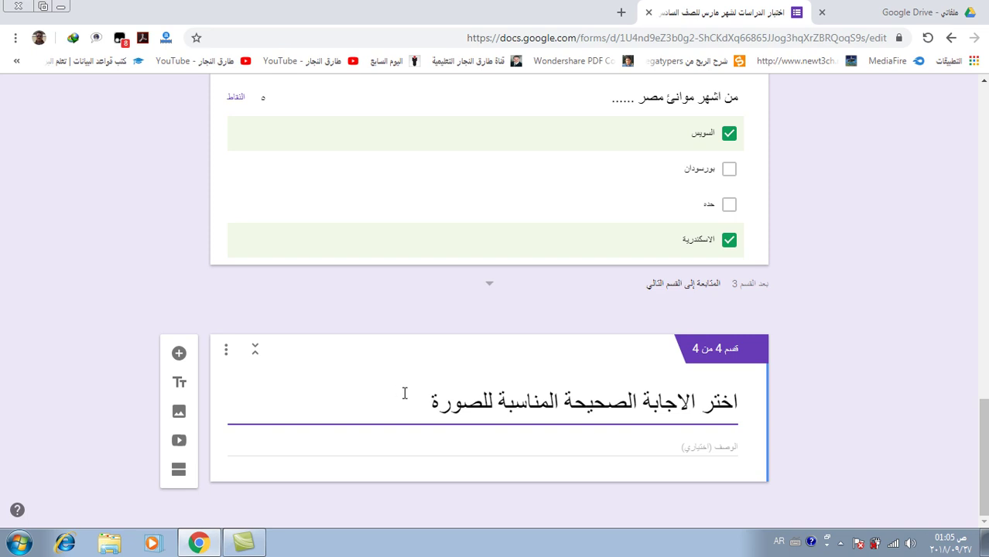
# Upload the Desktop JPEG خريطة مصر الصماء as an image in section 4
pyautogui.click(178, 414)
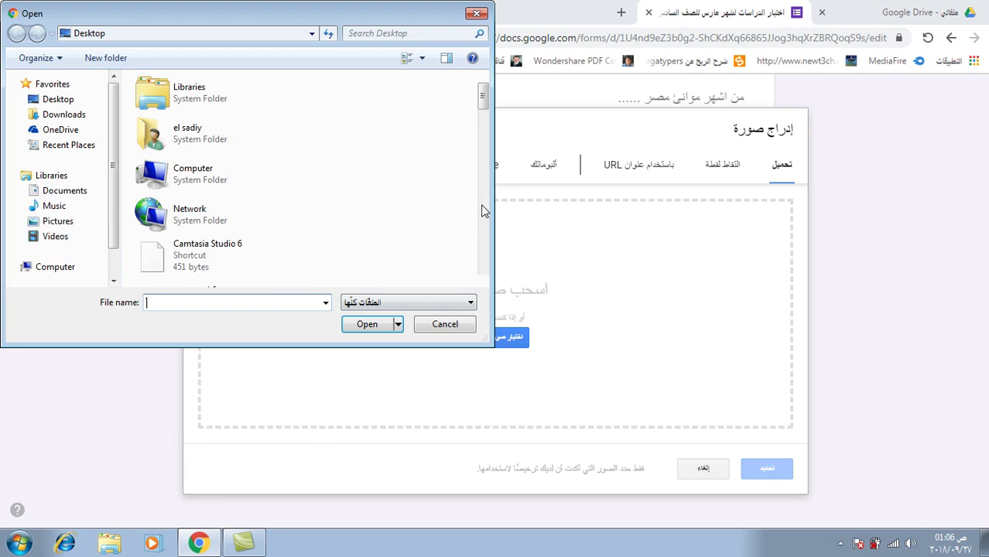
pyautogui.click(483, 283)
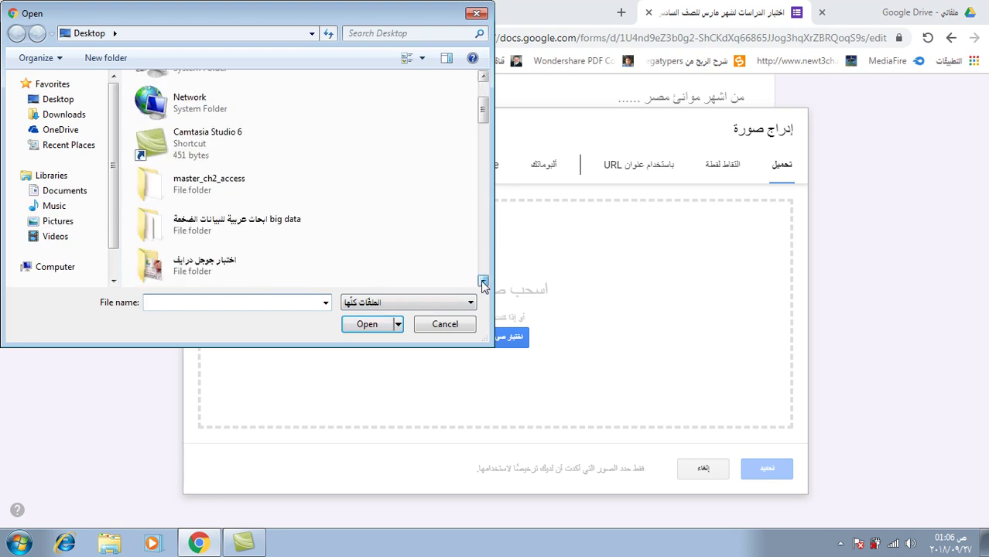
pyautogui.moveTo(483, 283); pyautogui.dragTo(483, 284)
pyautogui.click(238, 191)
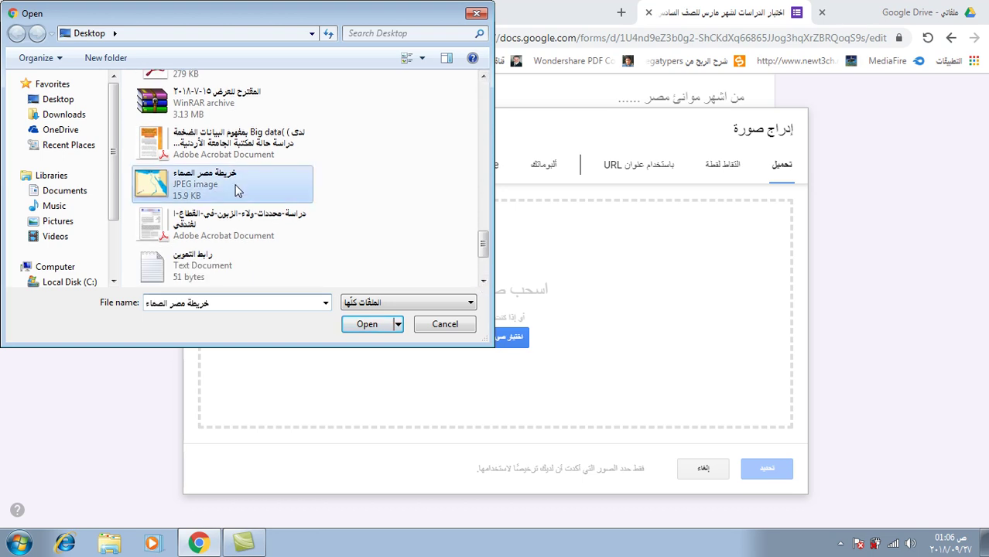
pyautogui.click(367, 329)
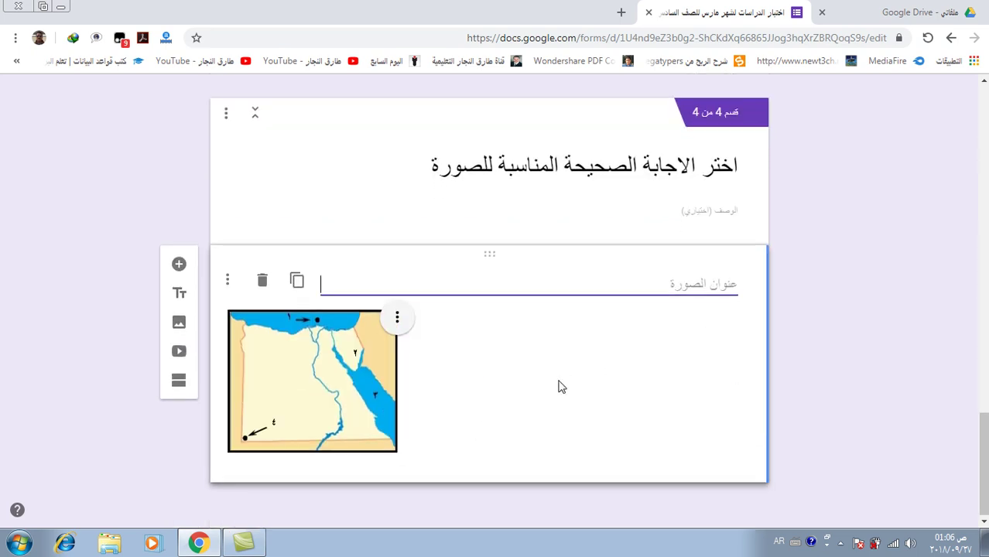
# Add a question titled 'رقم 2 يشيرالي .....', inserting the missing ر into يشيرالي
pyautogui.click(179, 267)
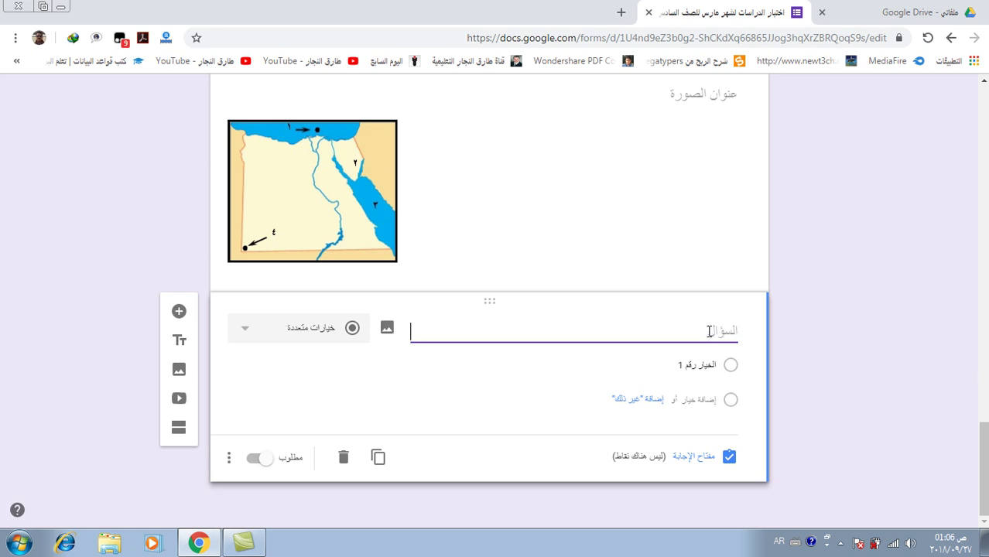
pyautogui.write('رقم 2')
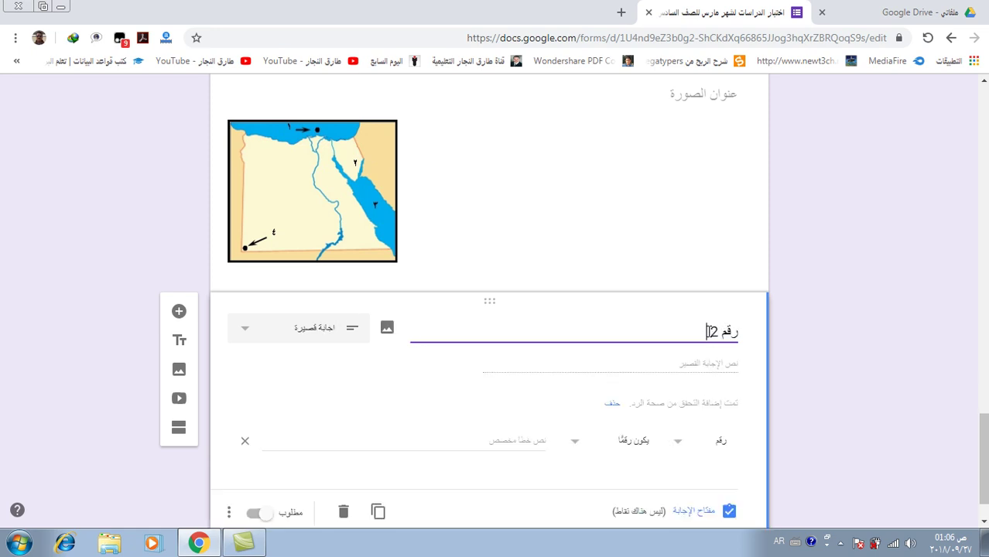
pyautogui.write(' يشيالي .')
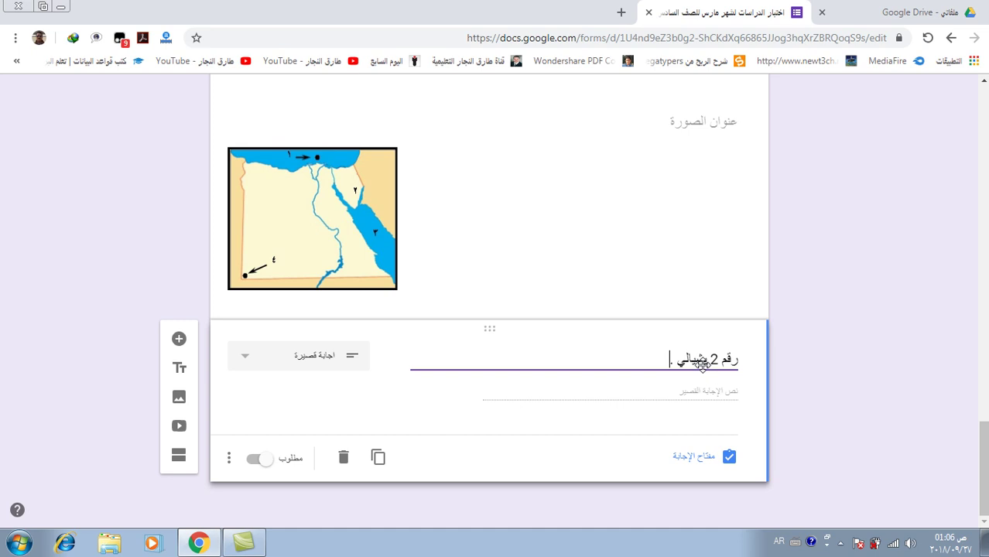
pyautogui.write('....')
pyautogui.doubleClick(693, 362)
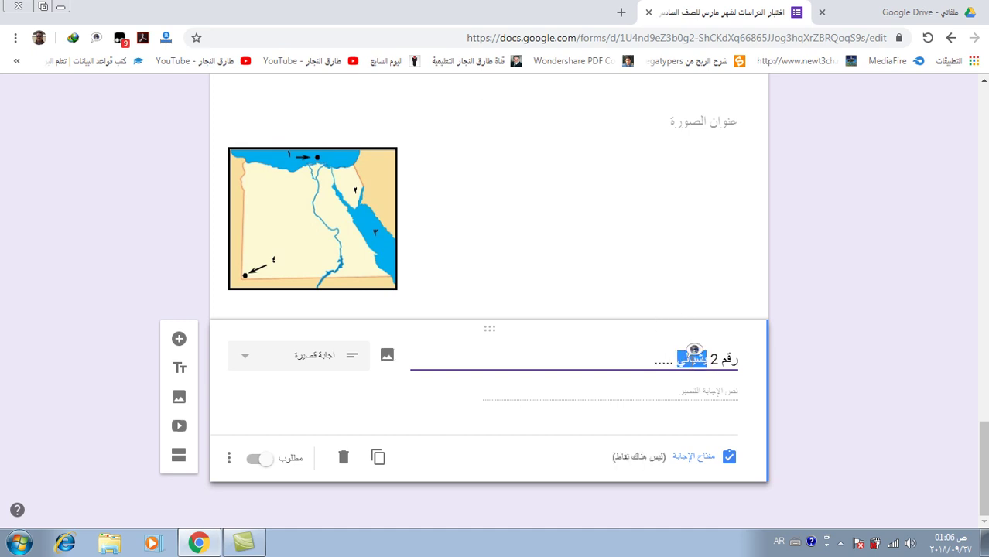
pyautogui.click(693, 359)
pyautogui.write('ر')
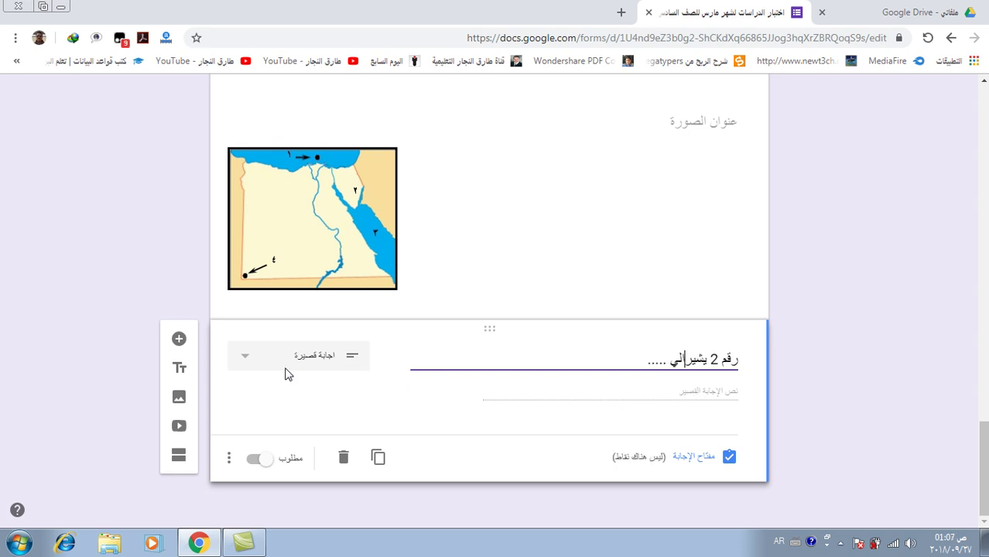
# Switch the question to multiple choice with شبه جزيرة سيناء as the first option
pyautogui.click(250, 363)
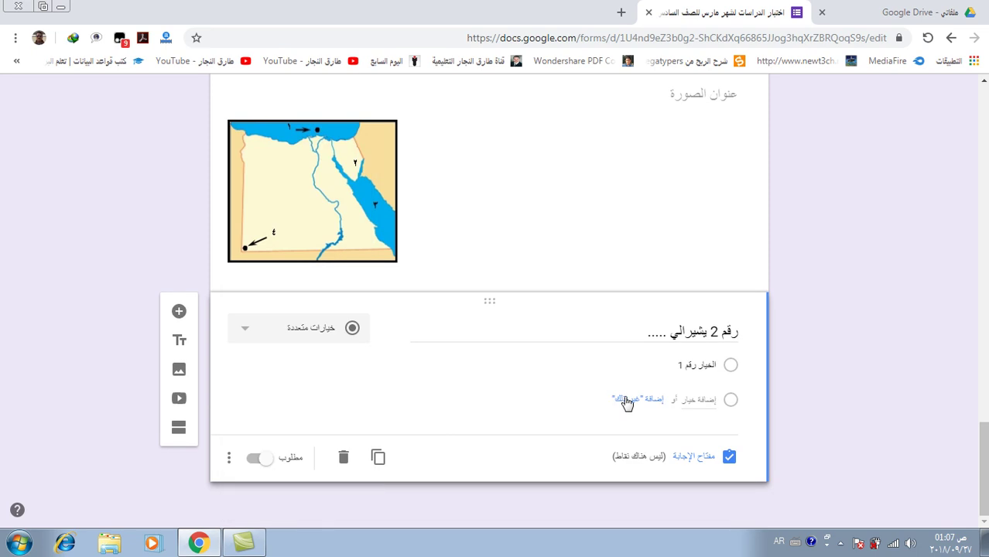
pyautogui.click(674, 372)
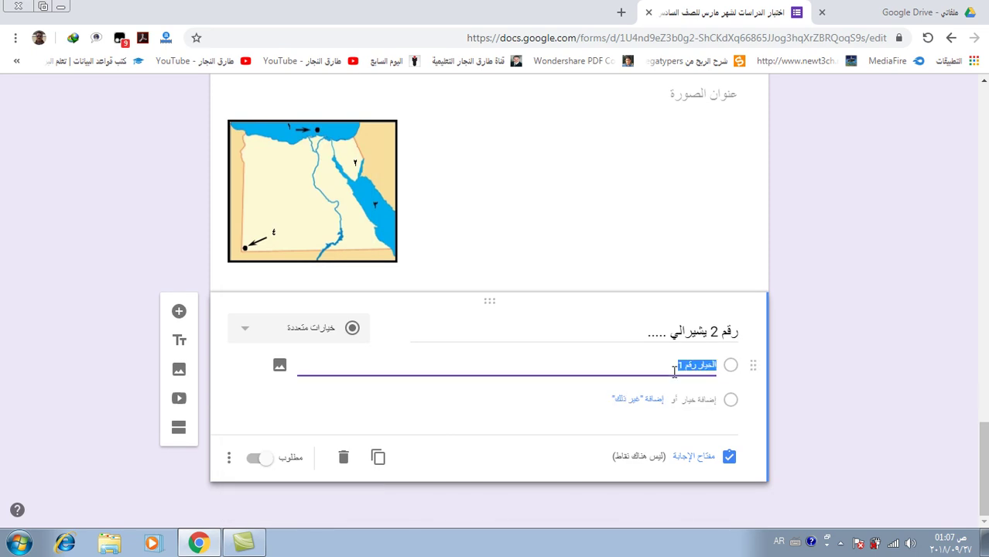
pyautogui.write('شا')
pyautogui.write('ه')
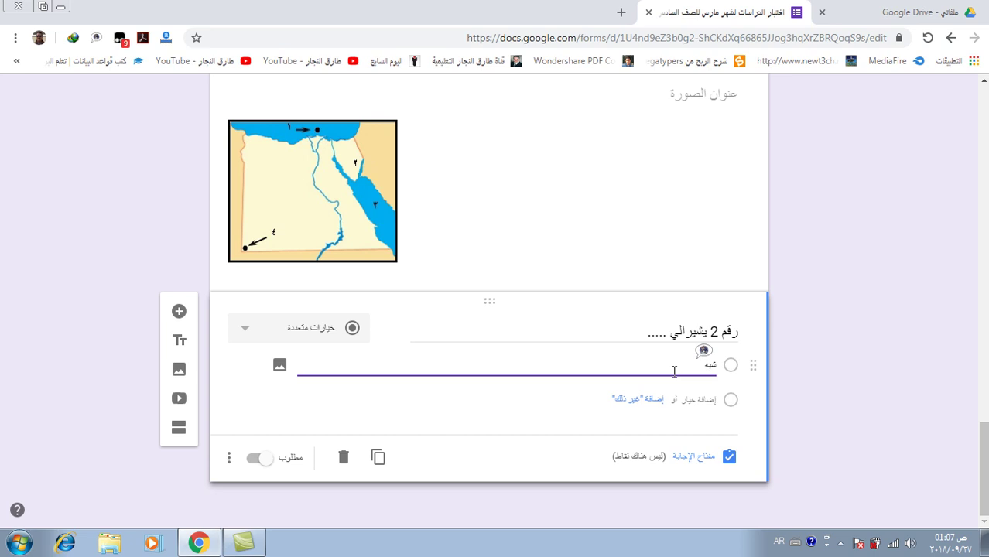
pyautogui.write(' جزيرة العرب')
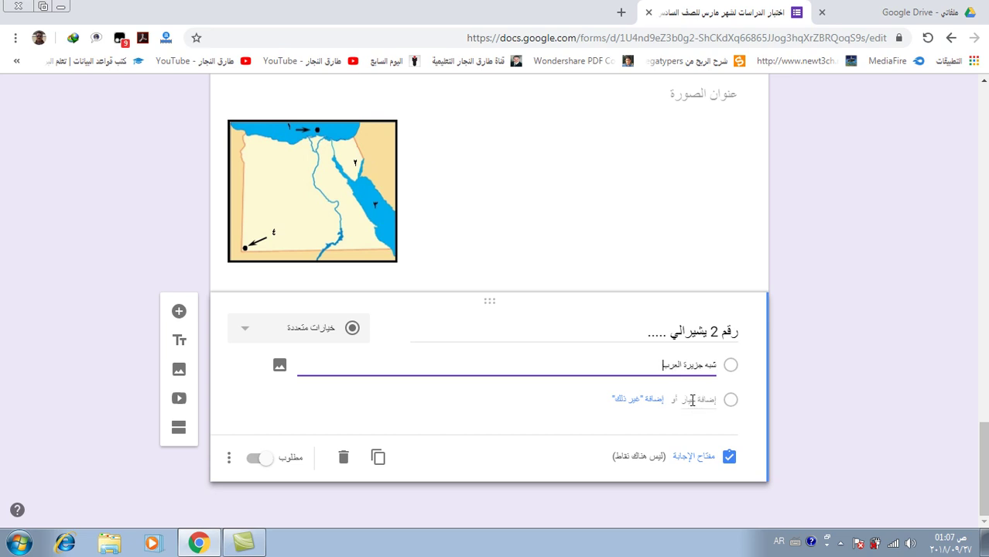
pyautogui.click(677, 401)
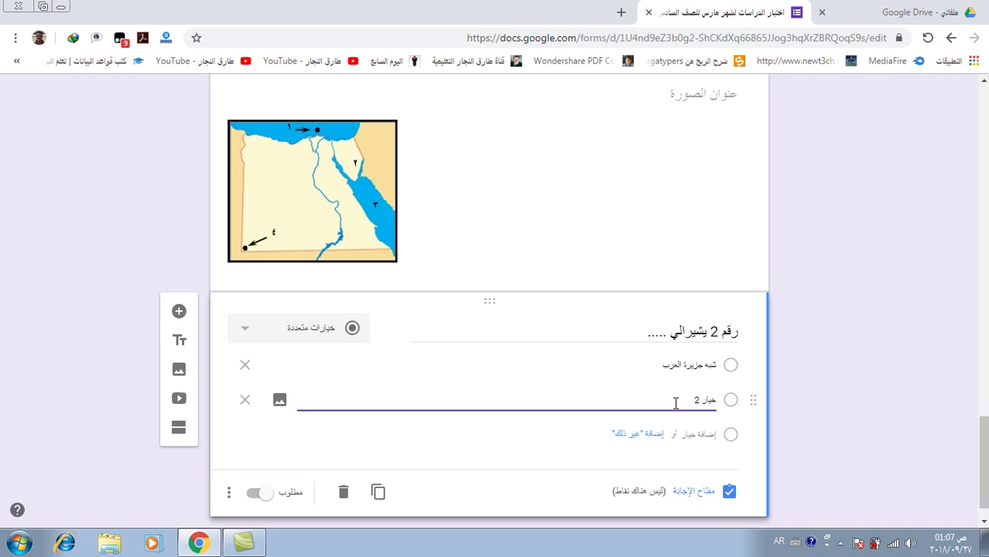
pyautogui.press('BackSpace')
pyautogui.write('شبه')
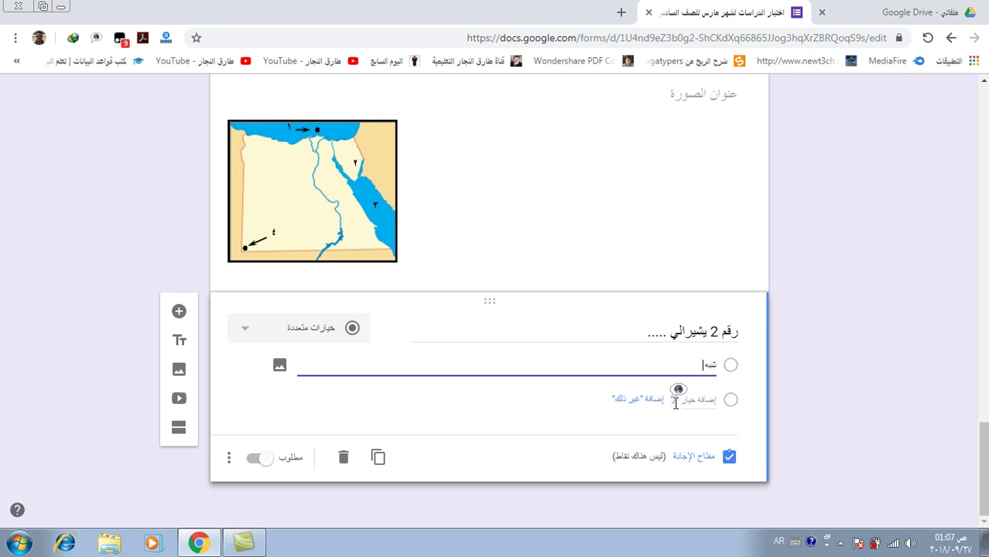
pyautogui.write(' جزيرة سيناء')
# Add شبه جزيرة العرب and واحة سيوة as the second and third options
pyautogui.click(684, 400)
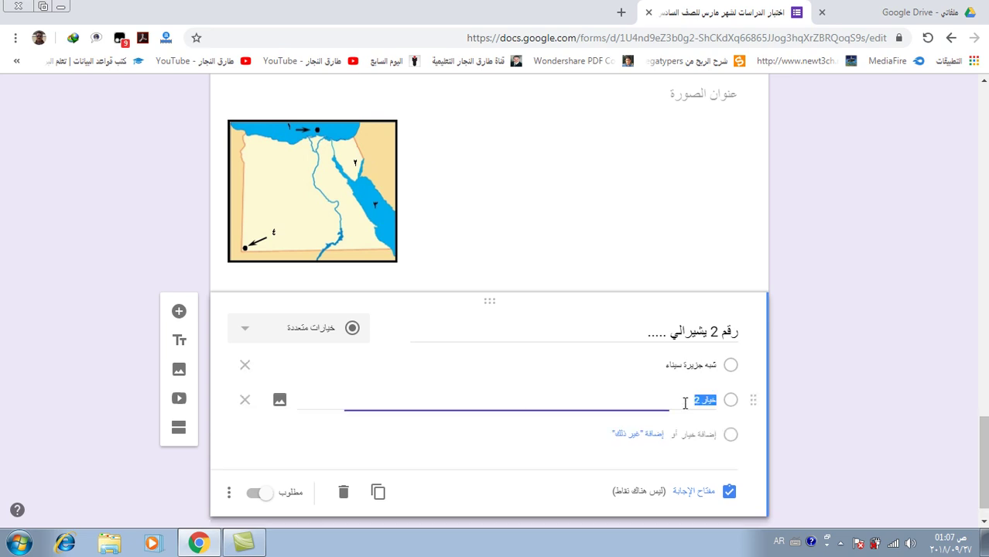
pyautogui.write('شبه')
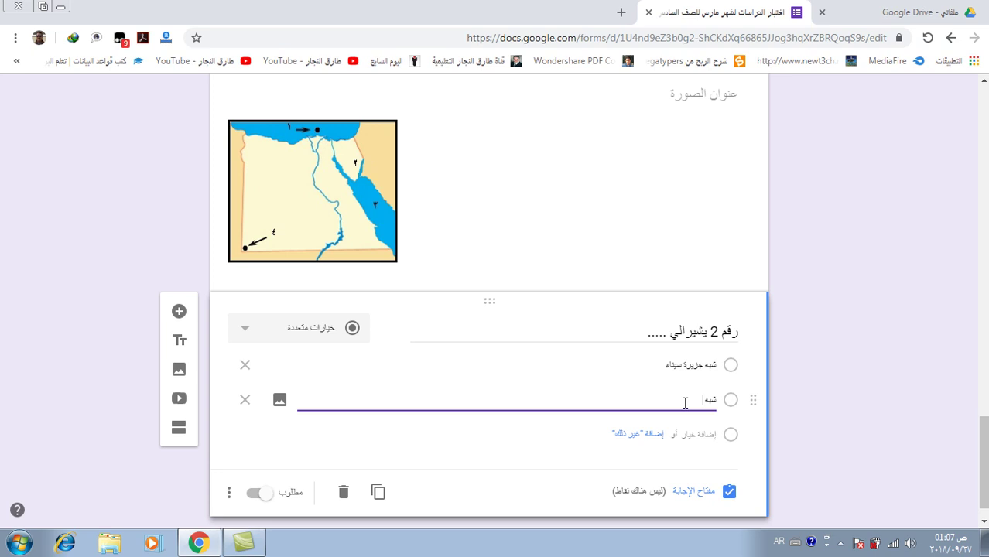
pyautogui.write(' جزيرة العرب')
pyautogui.click(702, 435)
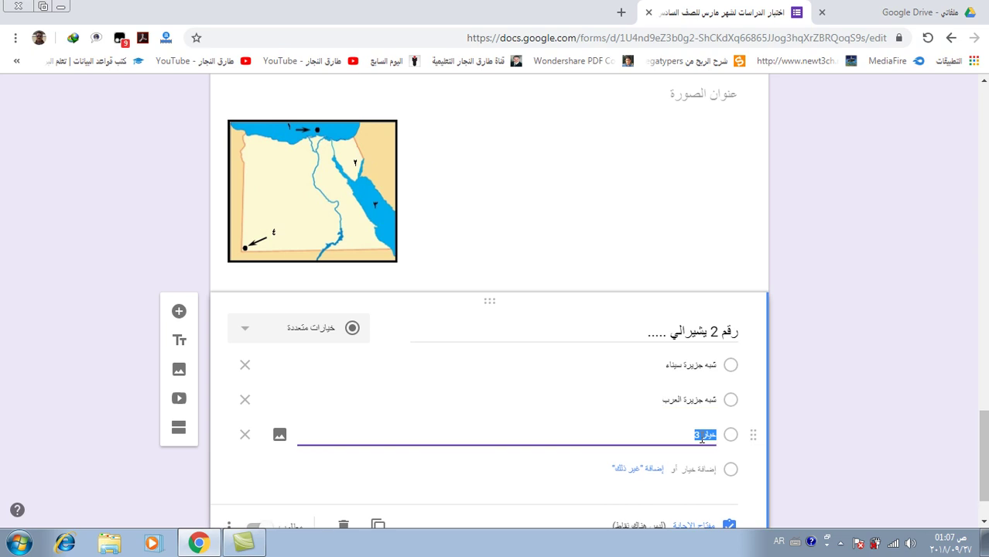
pyautogui.write('ااح')
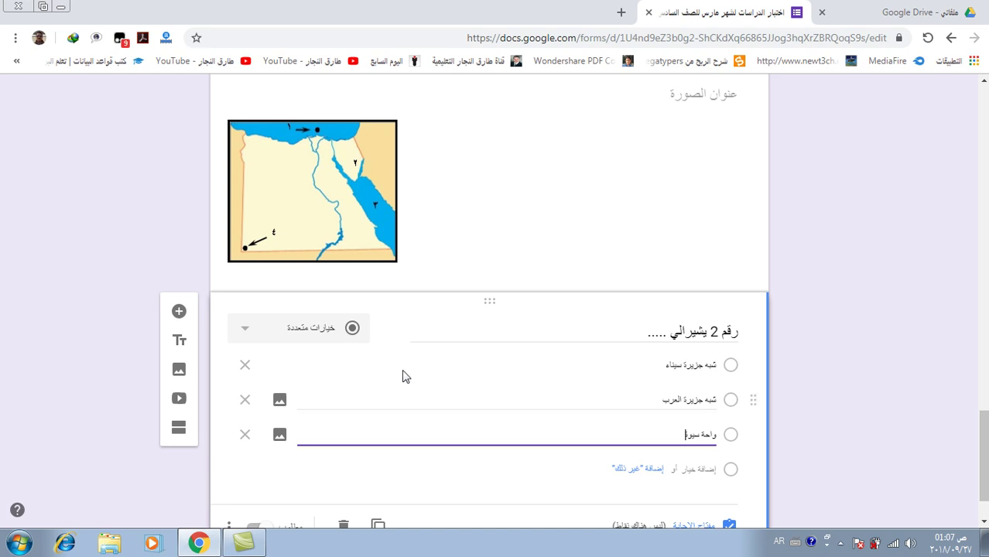
pyautogui.scroll(-1, 403, 377)
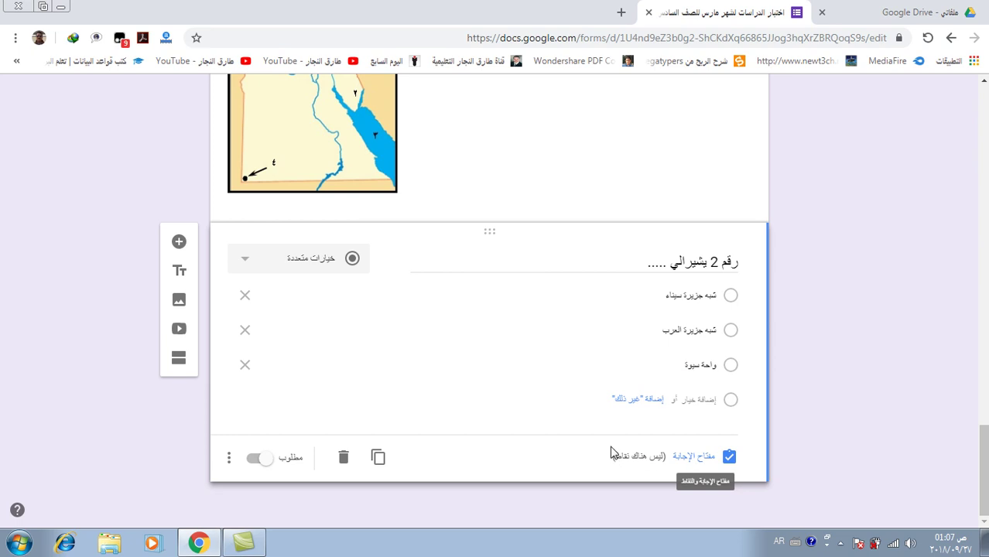
# In the answer key, mark شبه جزيرة سيناء correct and set the question to 5 points
pyautogui.click(694, 459)
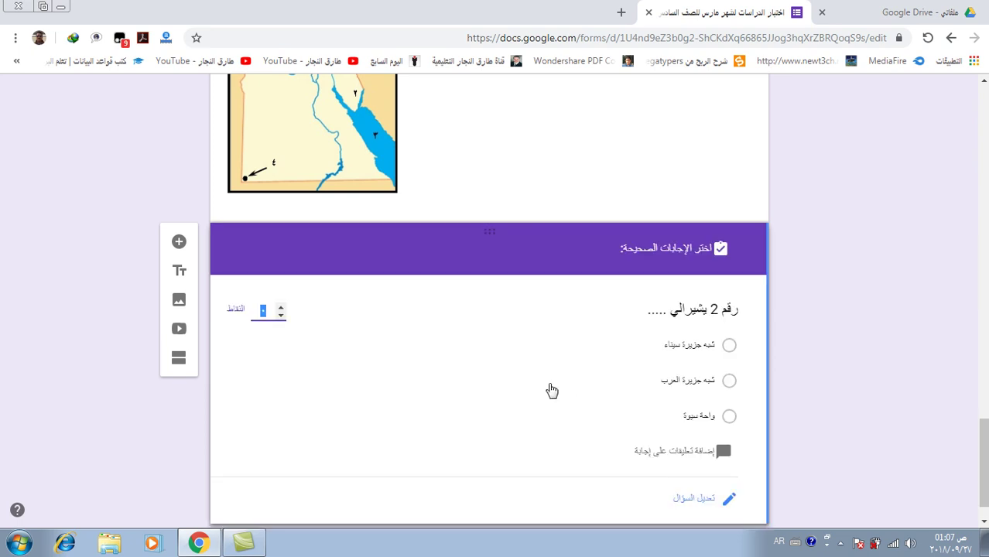
pyautogui.click(730, 346)
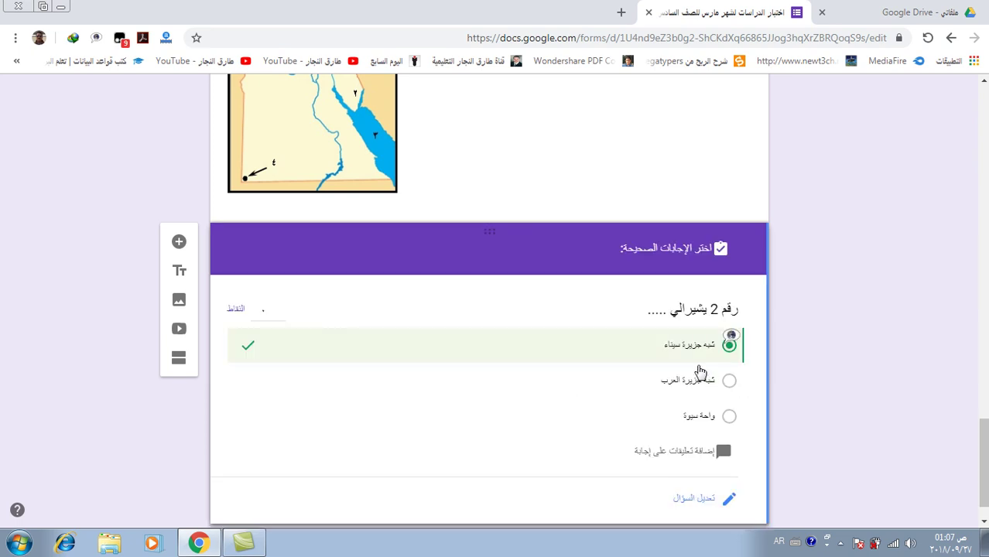
pyautogui.click(265, 317)
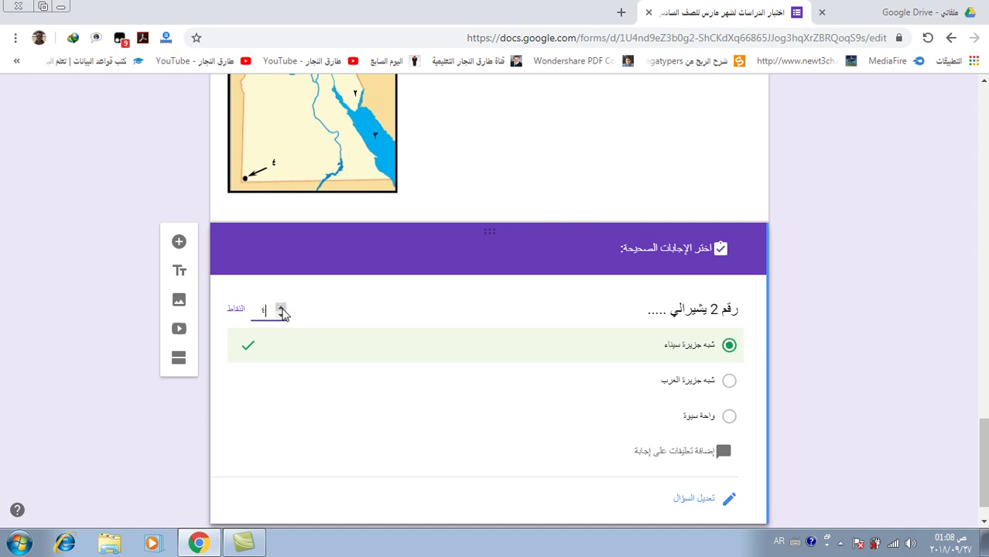
pyautogui.click(281, 308)
pyautogui.scroll(-1, 494, 347)
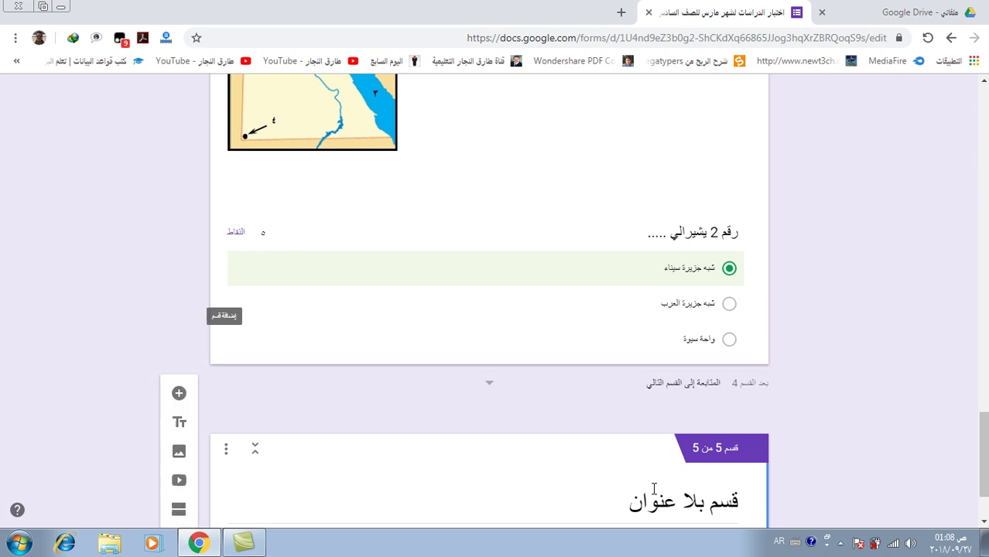
pyautogui.click(685, 399)
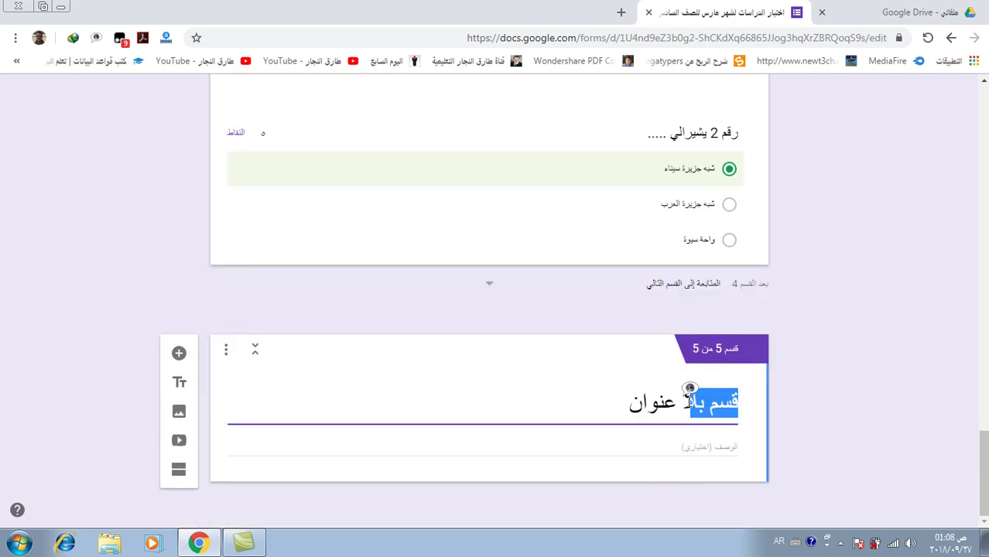
pyautogui.tripleClick(685, 399)
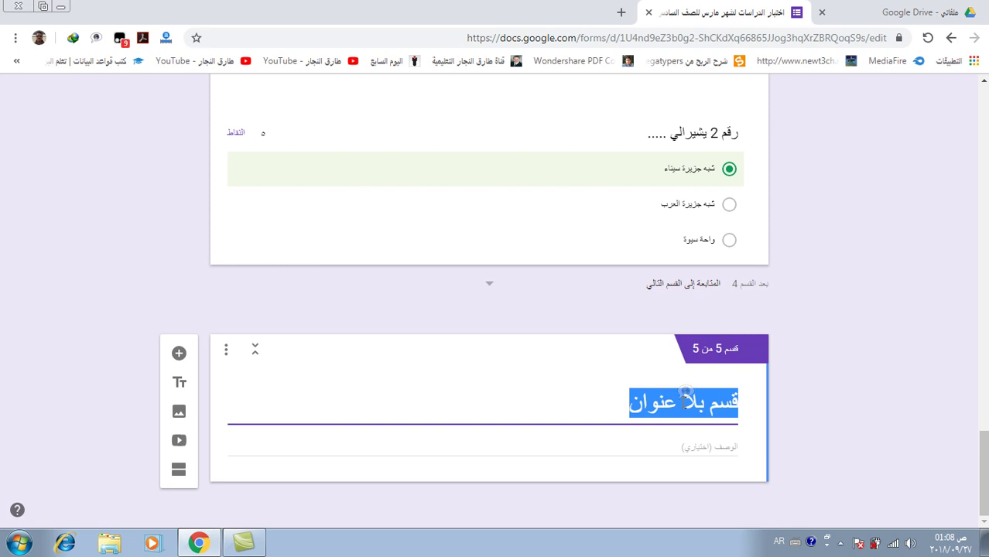
pyautogui.press('BackSpace')
pyautogui.write('ال')
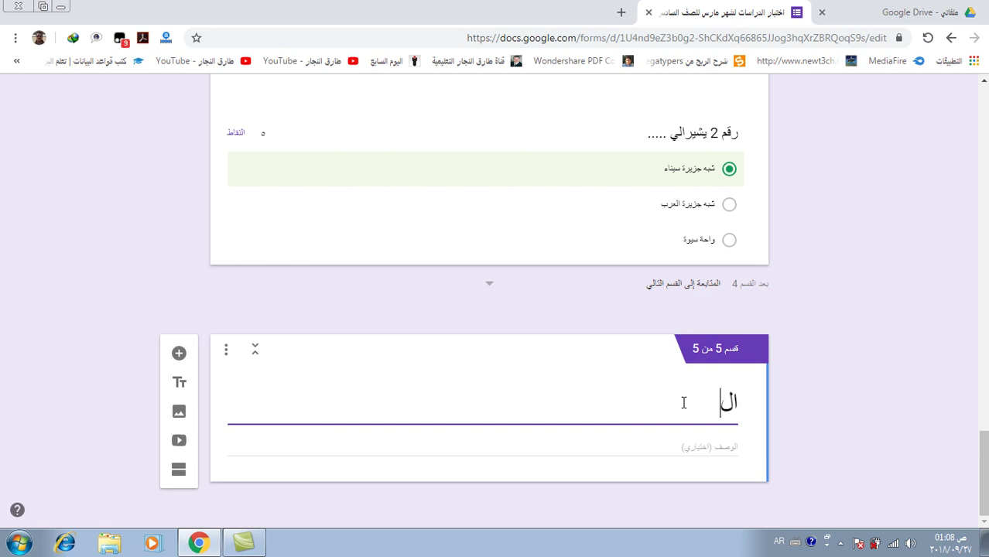
pyautogui.write('ف شكر لكل')
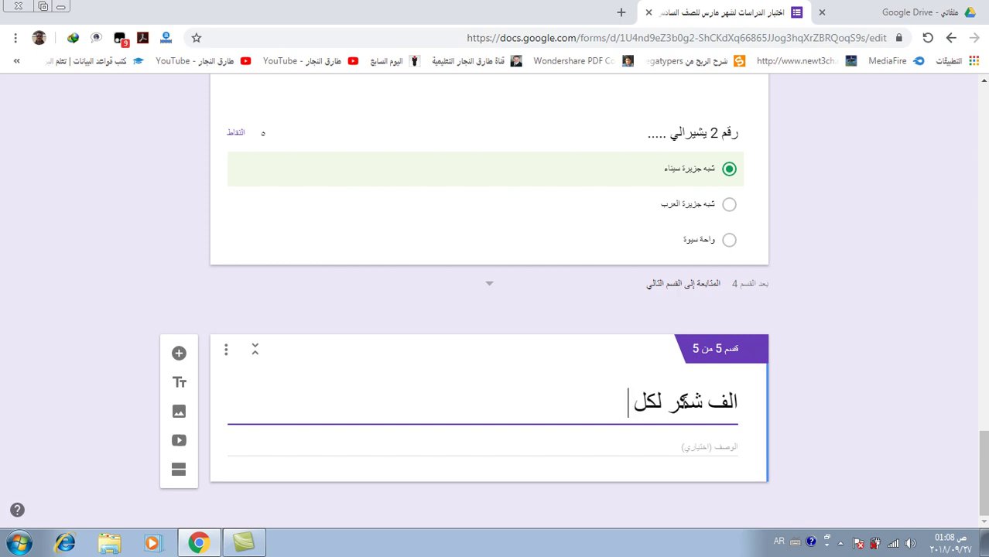
pyautogui.write(' الممت')
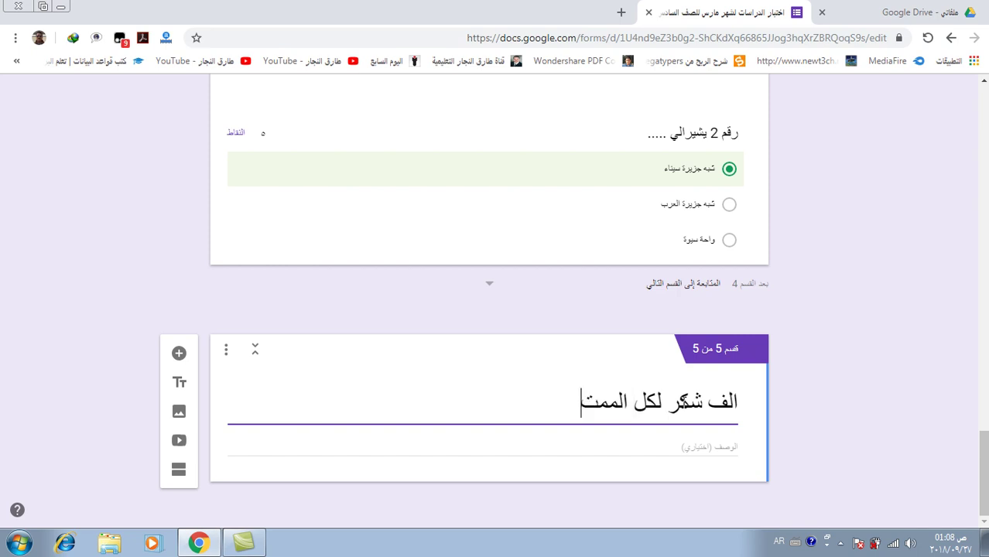
pyautogui.write('حنين و نتمني')
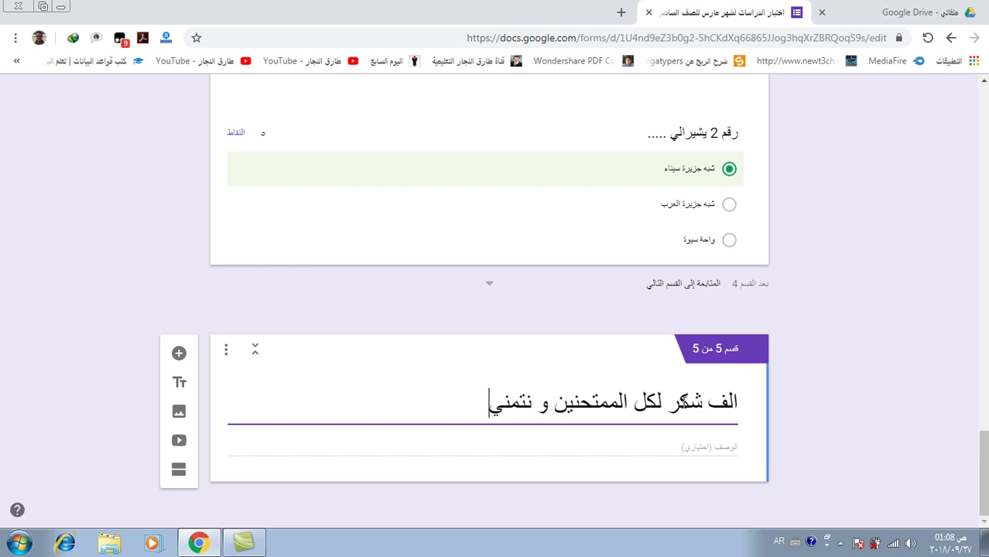
pyautogui.write(' لهم النجاح')
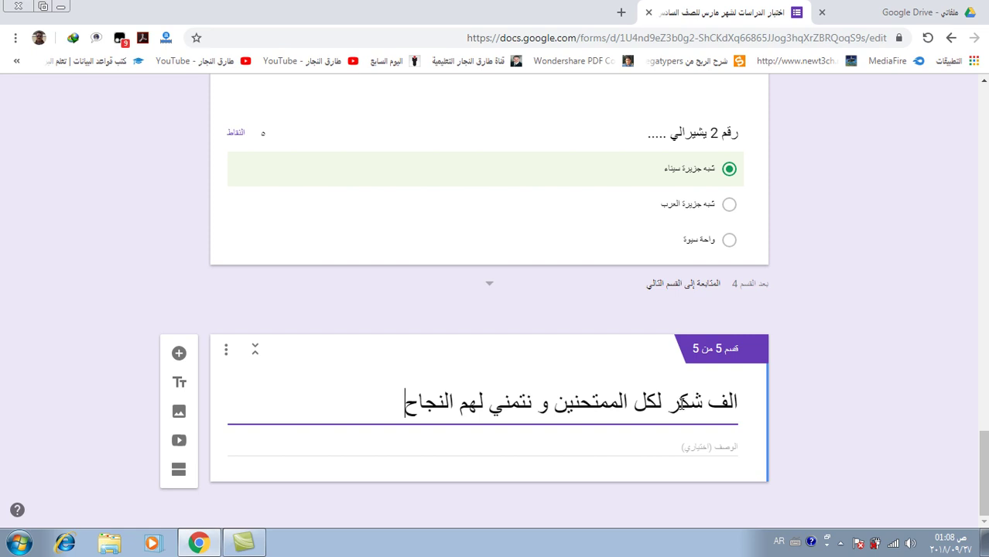
pyautogui.scroll(8, 631, 399)
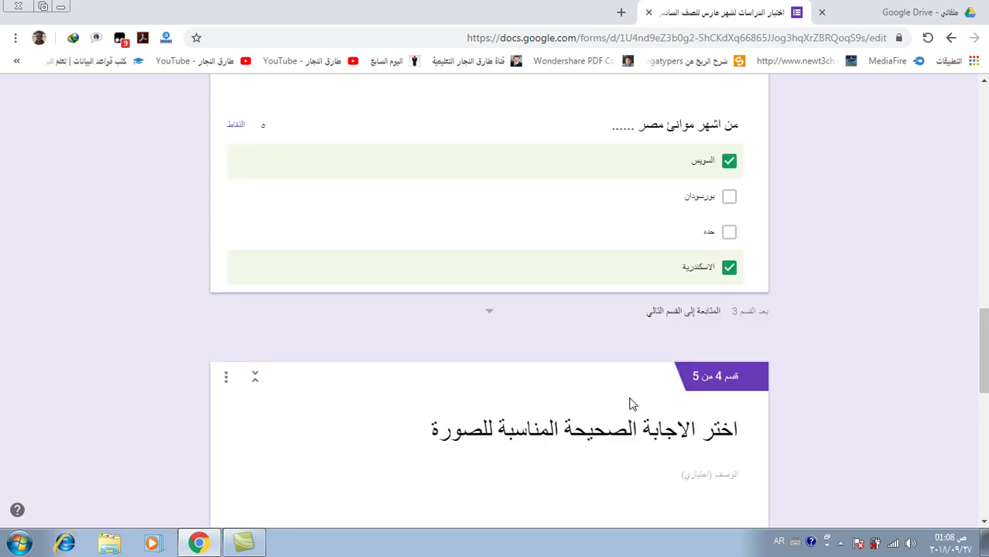
pyautogui.scroll(15, 631, 404)
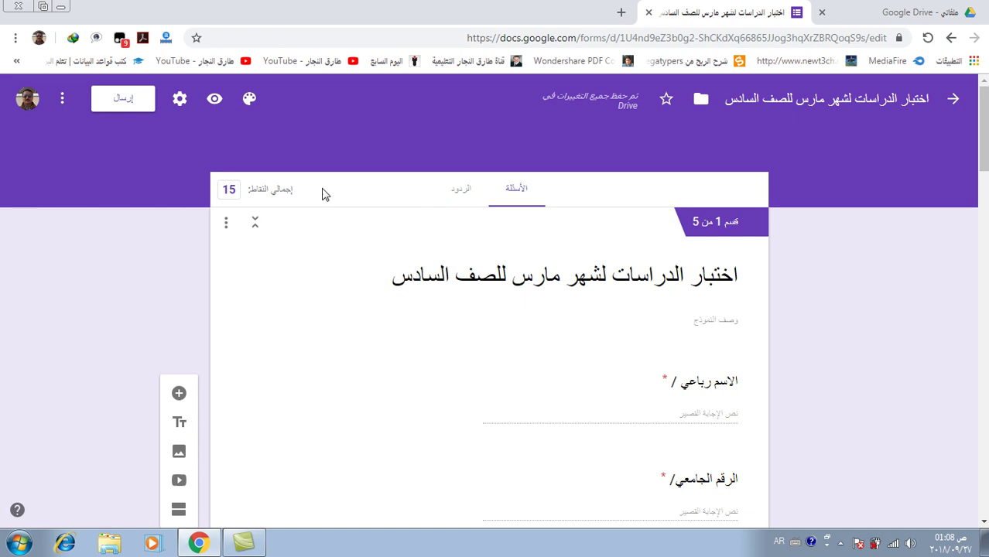
# Open the respondent preview and enter the respondent's full name and university number
pyautogui.click(214, 101)
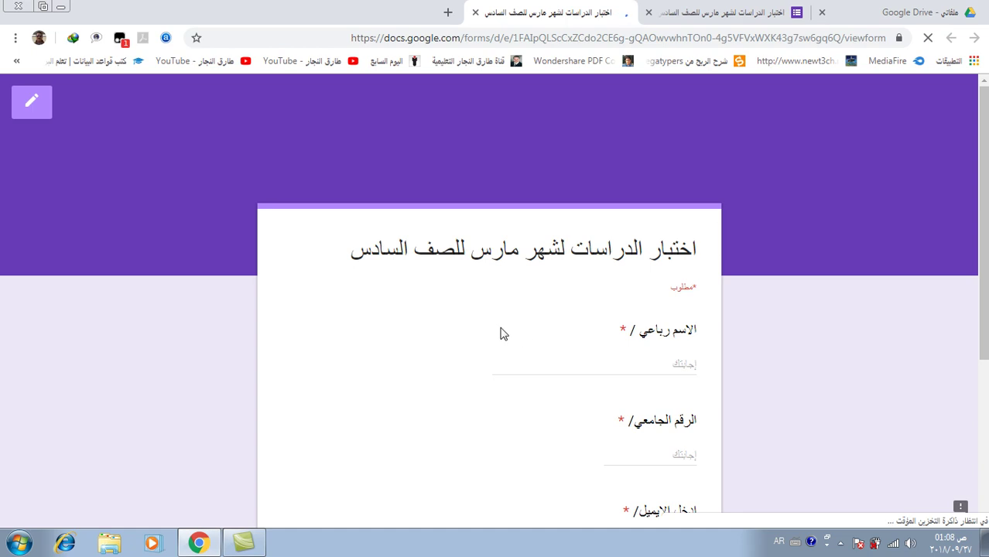
pyautogui.scroll(-3, 497, 335)
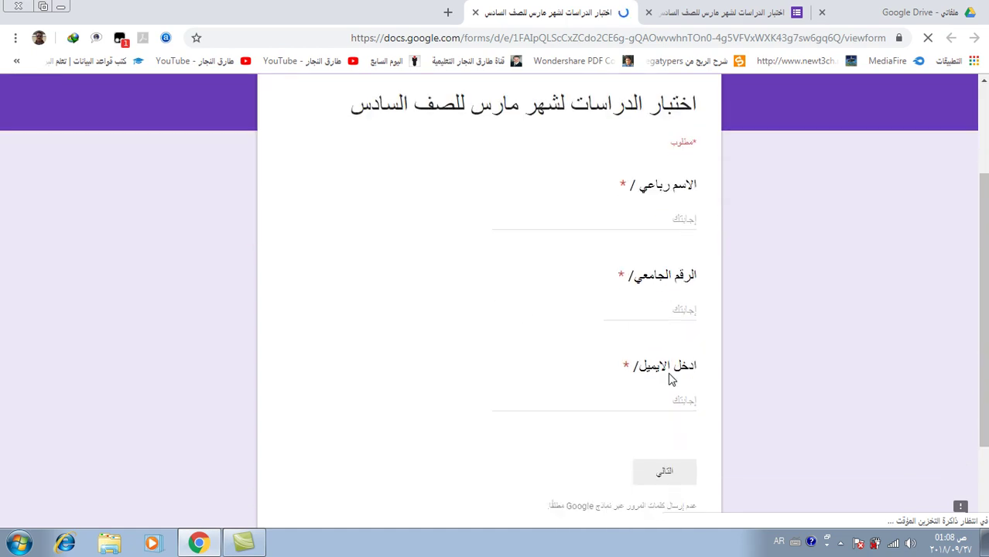
pyautogui.click(675, 220)
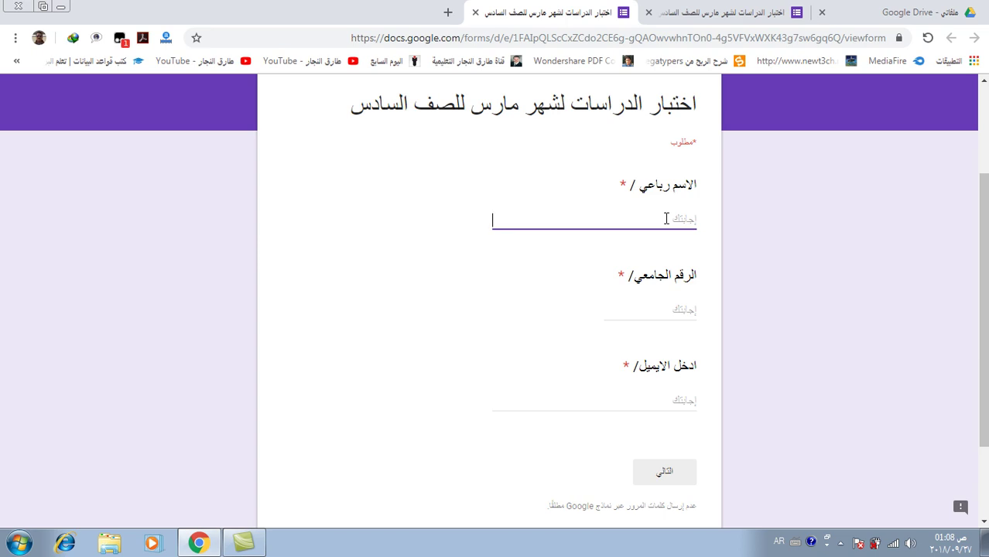
pyautogui.write('طارق طارق طارق طارق')
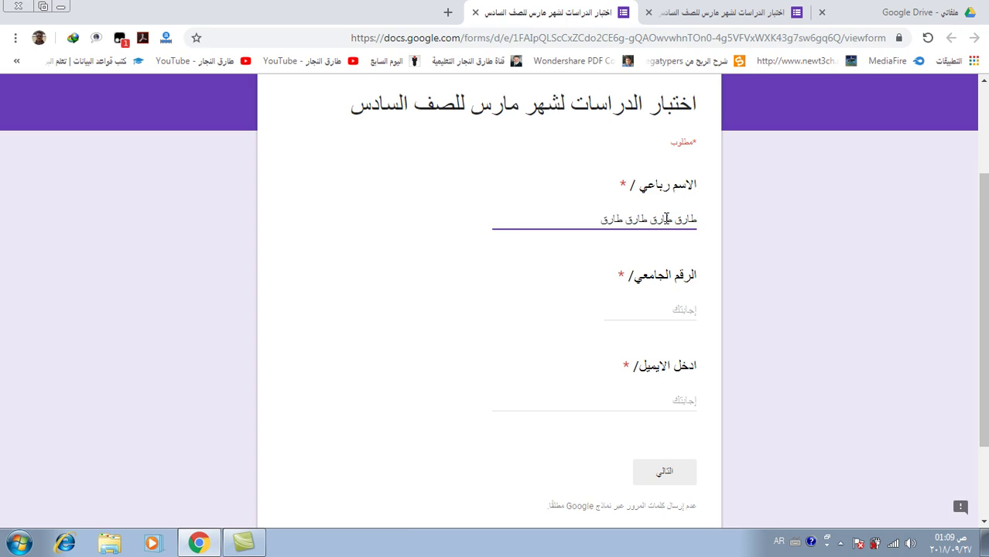
pyautogui.click(675, 310)
pyautogui.write('124555')
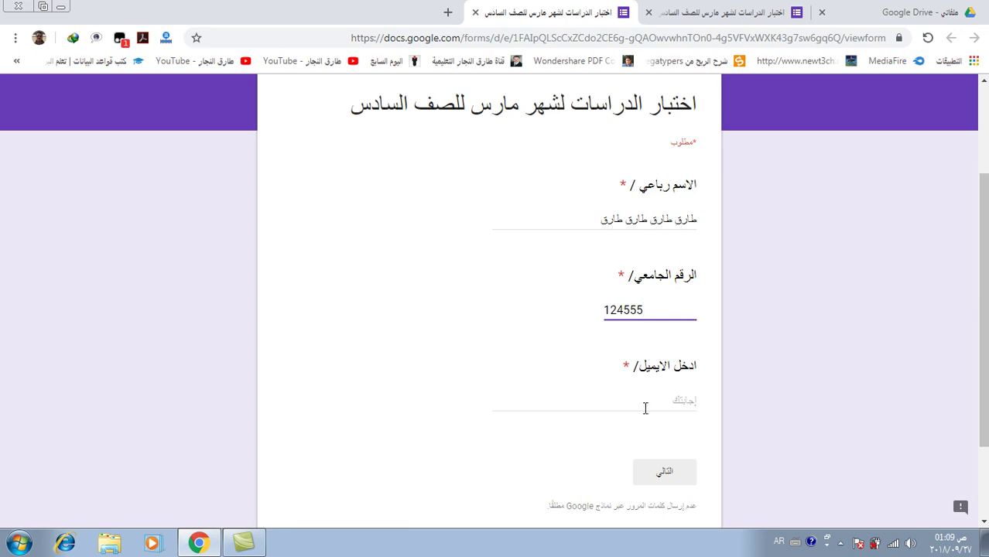
# Enter the respondent's e-mail address and continue to the capital question section
pyautogui.click(632, 404)
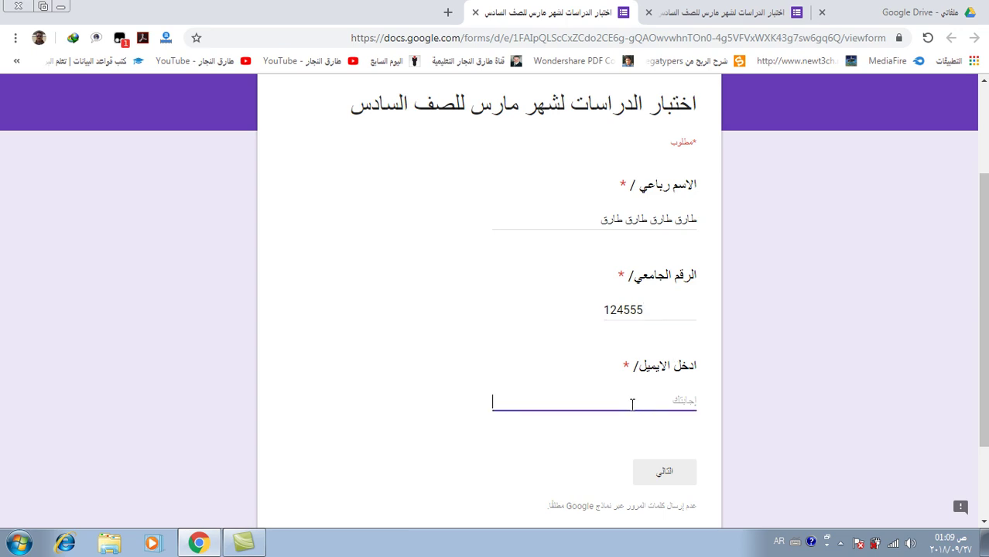
pyautogui.hotkey('alt', 'shift')
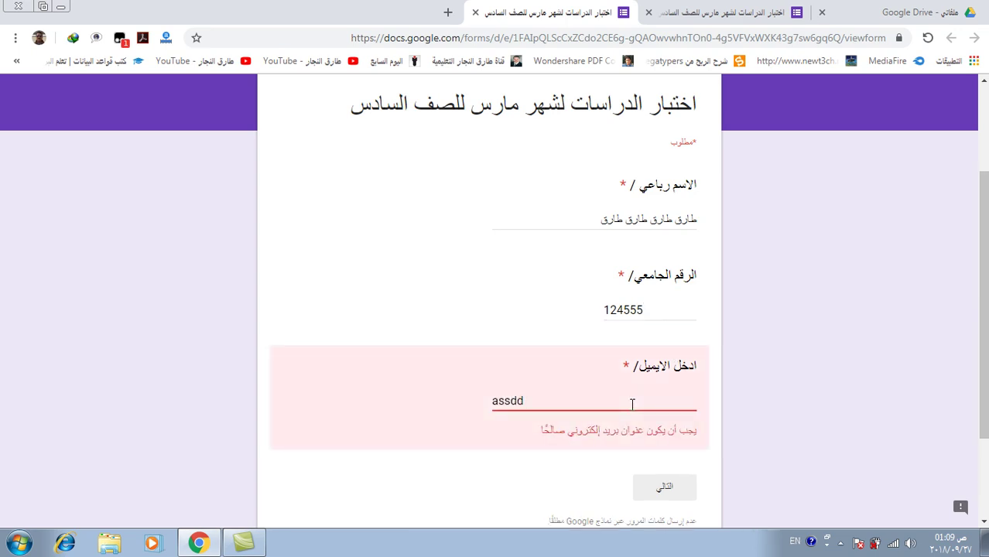
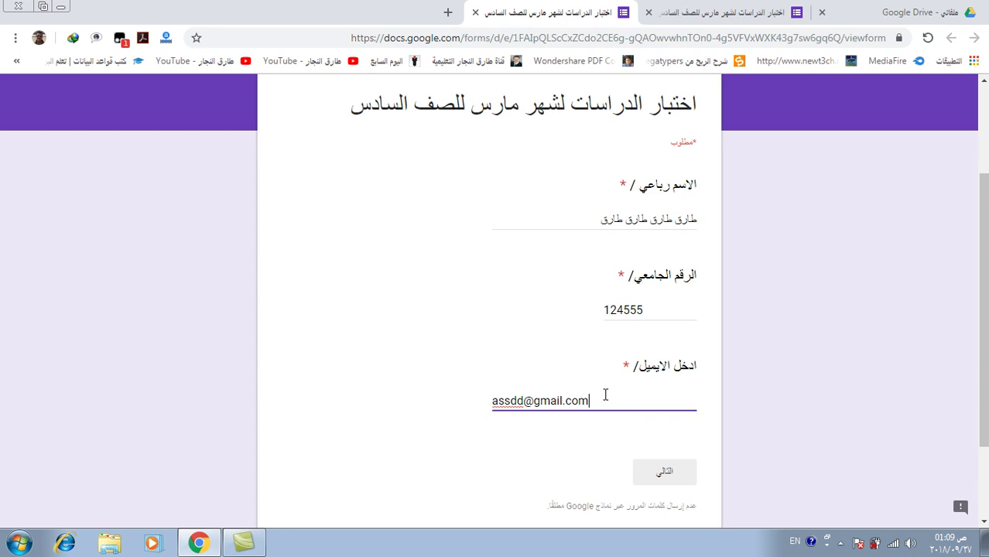
pyautogui.scroll(-3, 608, 399)
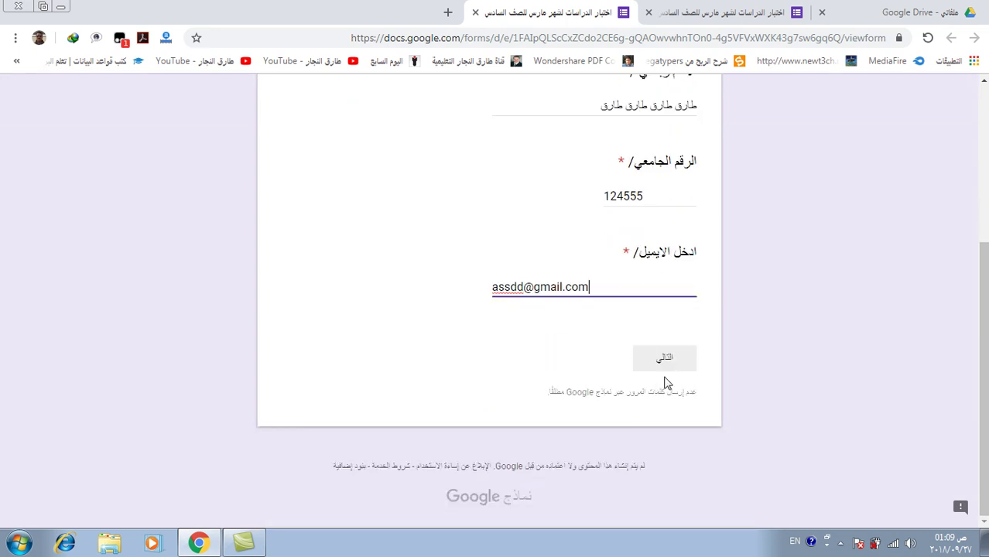
pyautogui.click(664, 358)
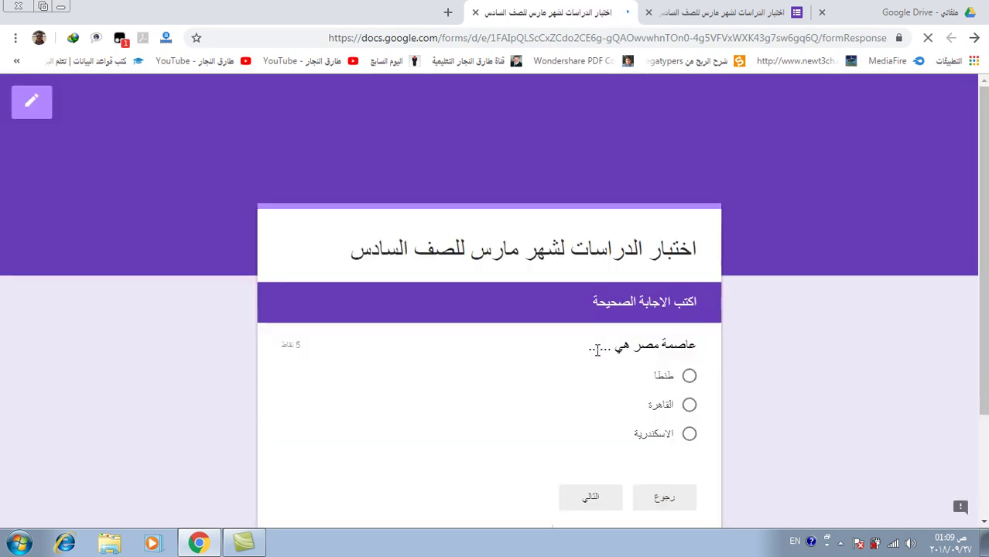
# Answer Cairo (القاهرة) as the capital, then tick Suez and Alexandria as the ports
pyautogui.scroll(-2, 548, 360)
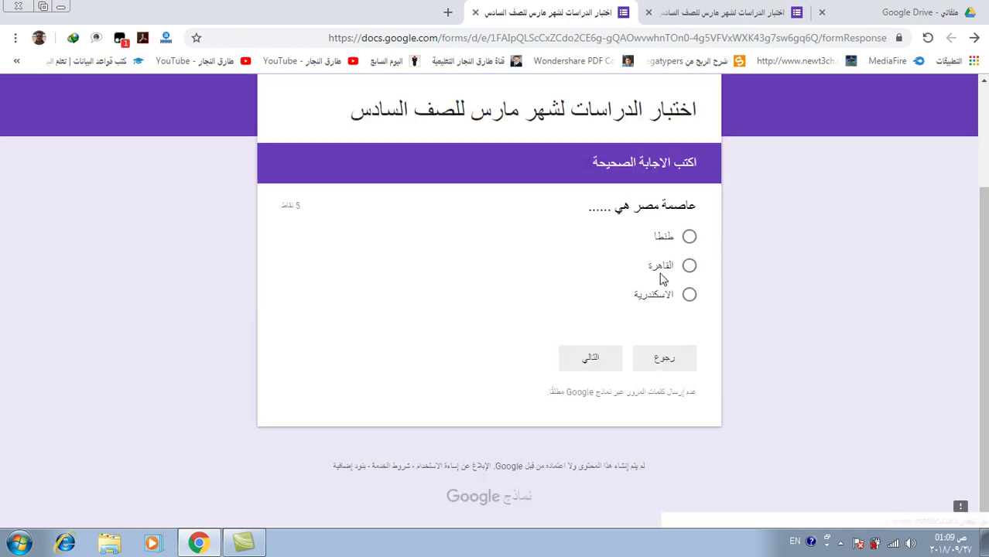
pyautogui.click(689, 266)
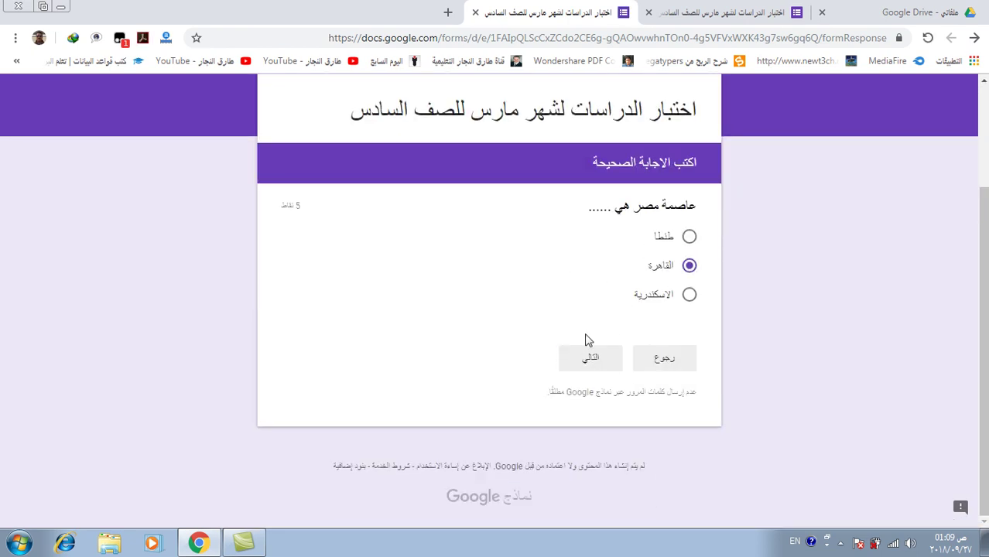
pyautogui.click(594, 358)
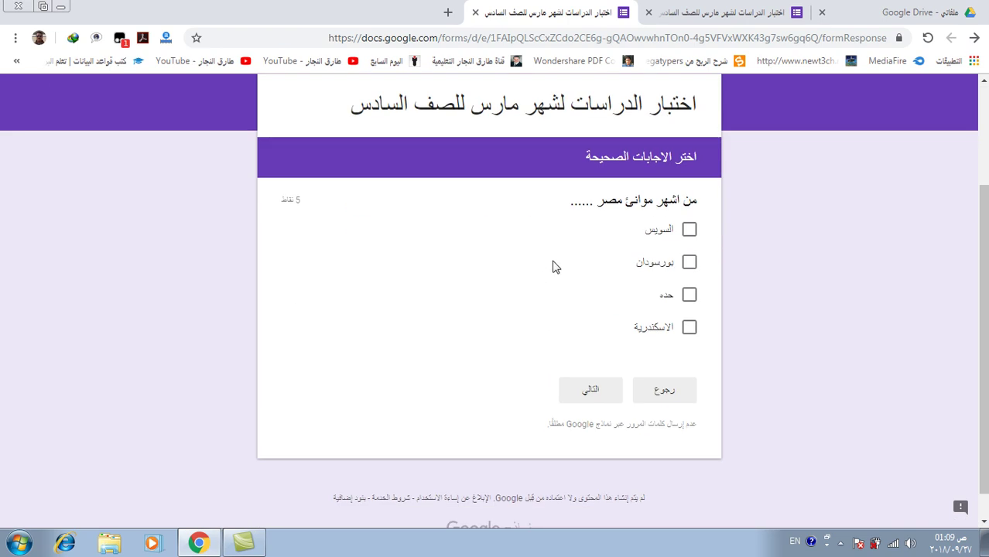
pyautogui.click(690, 229)
pyautogui.click(688, 333)
pyautogui.click(591, 387)
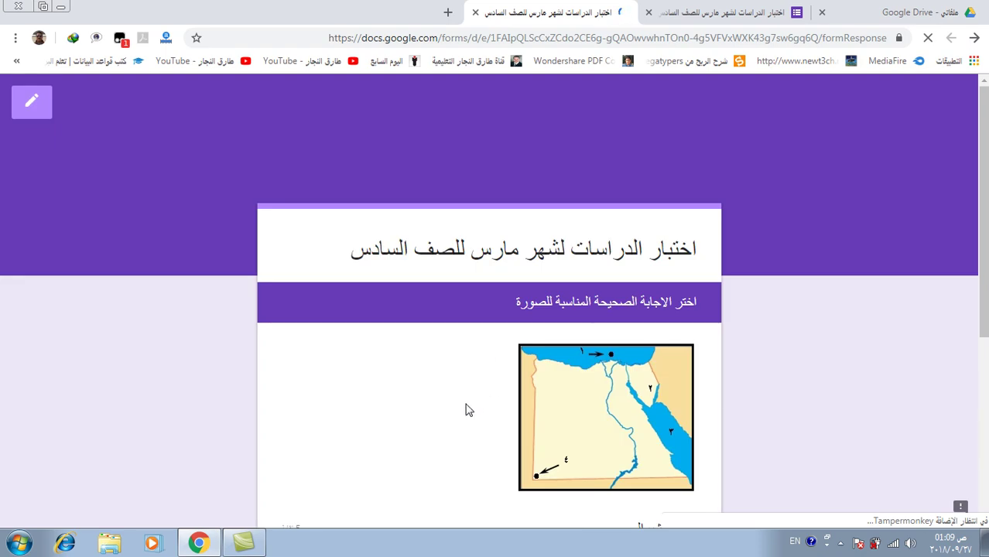
# Choose the Arabian Peninsula (شبه جزيرة العرب) for map number 2 and submit the response
pyautogui.scroll(-4, 476, 405)
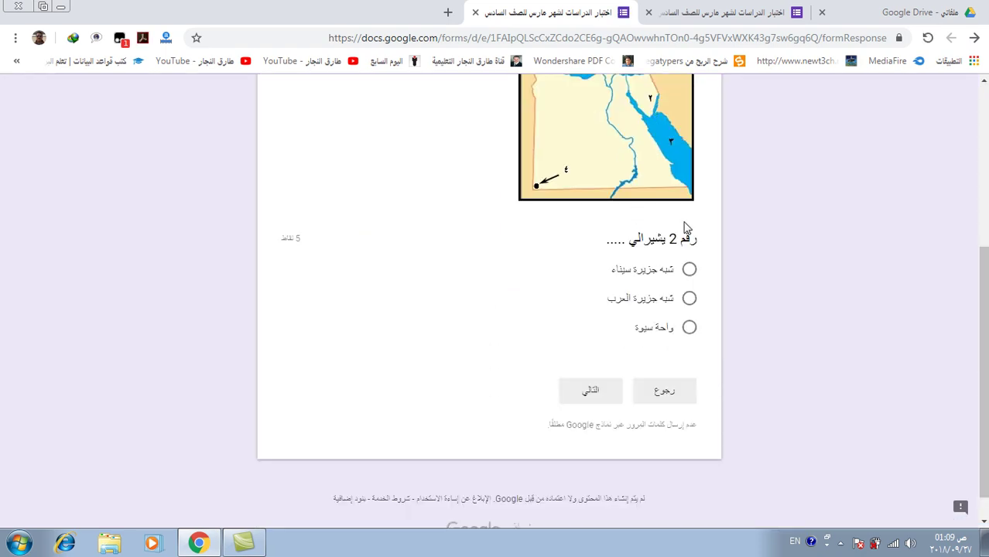
pyautogui.click(690, 300)
pyautogui.click(593, 391)
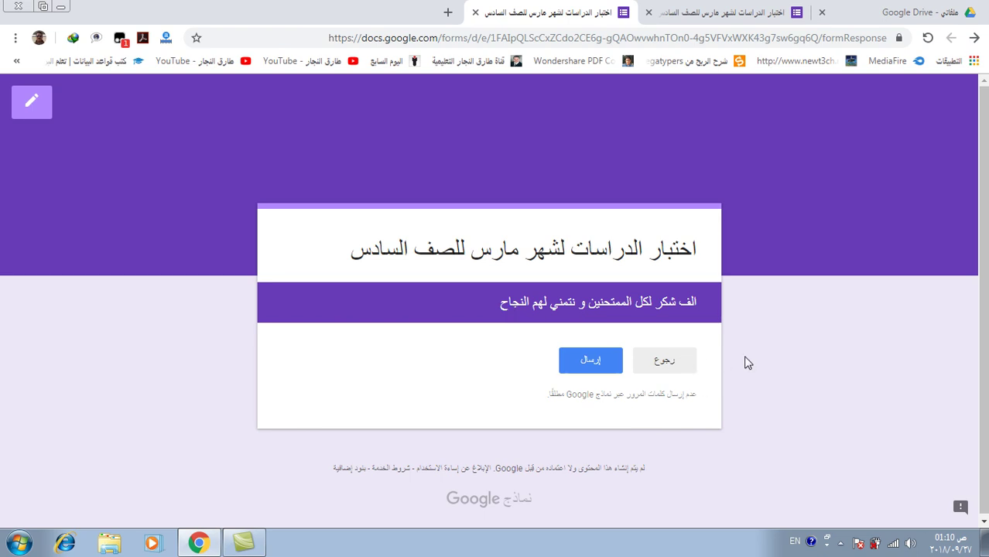
pyautogui.click(592, 360)
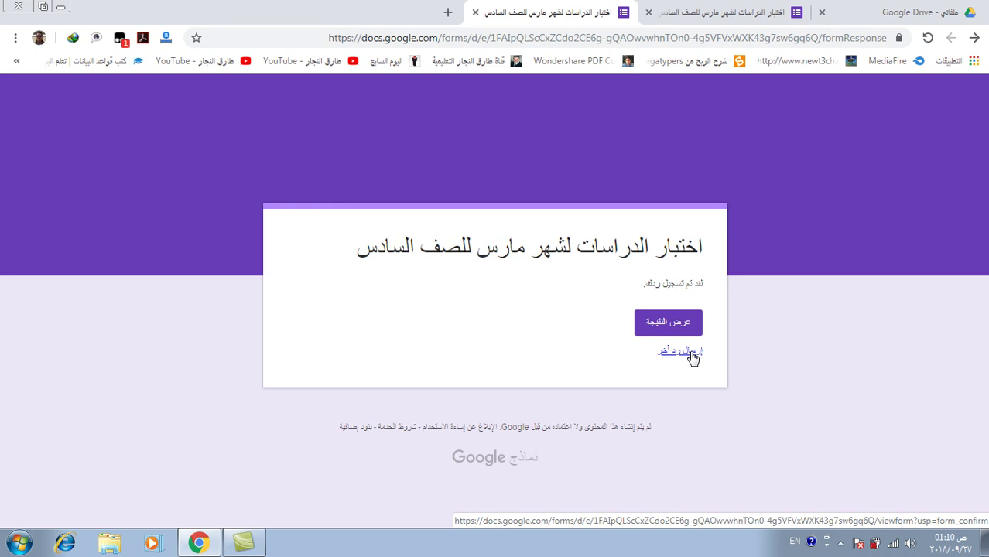
# View the 10/15 score, scroll through the graded answers including the 0/5 map answer, then close it
pyautogui.click(676, 323)
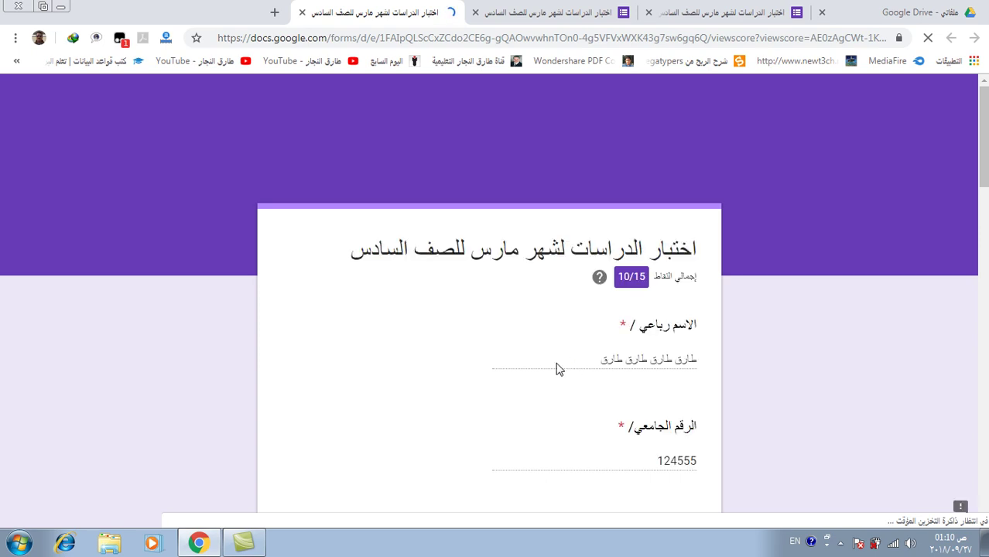
pyautogui.scroll(-5, 589, 356)
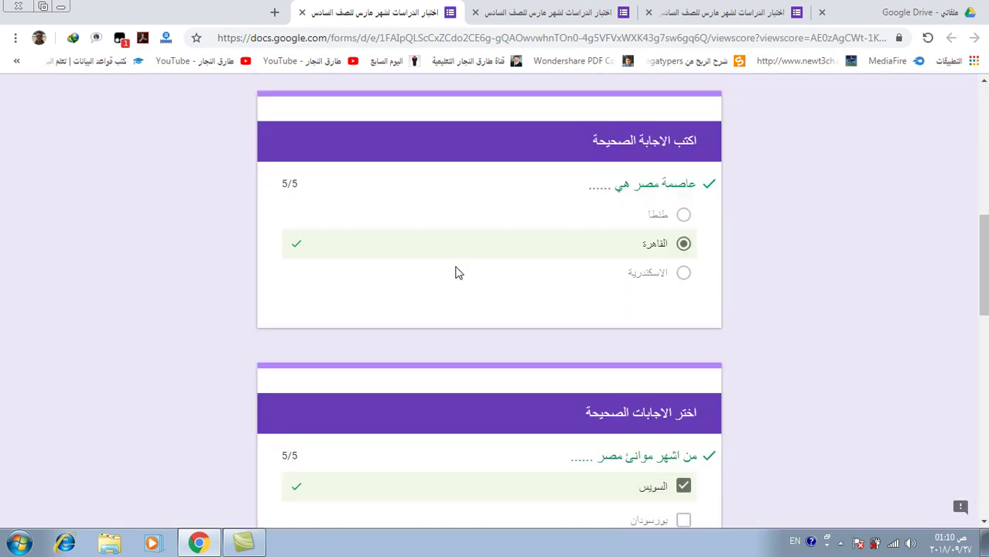
pyautogui.scroll(-4, 652, 375)
pyautogui.scroll(-4, 445, 287)
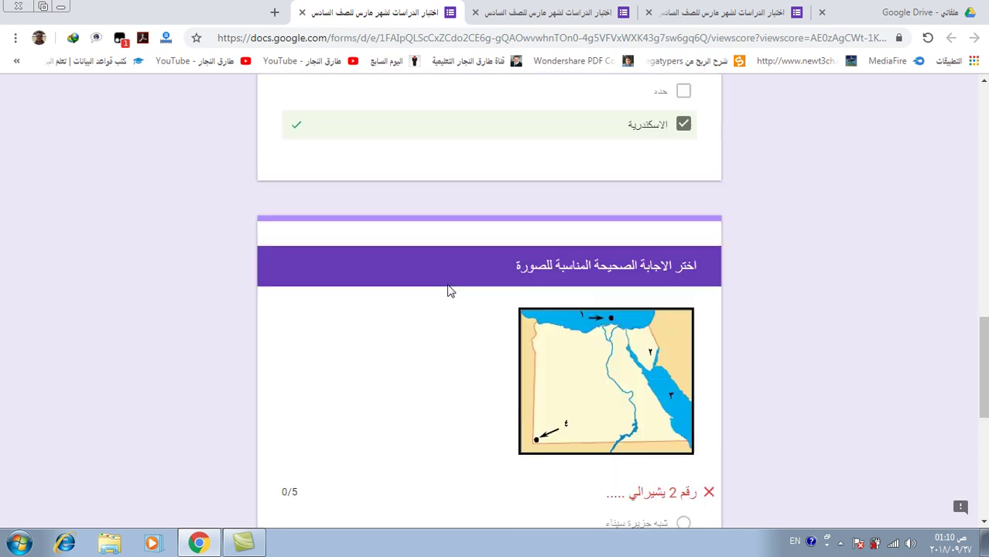
pyautogui.scroll(-2, 499, 280)
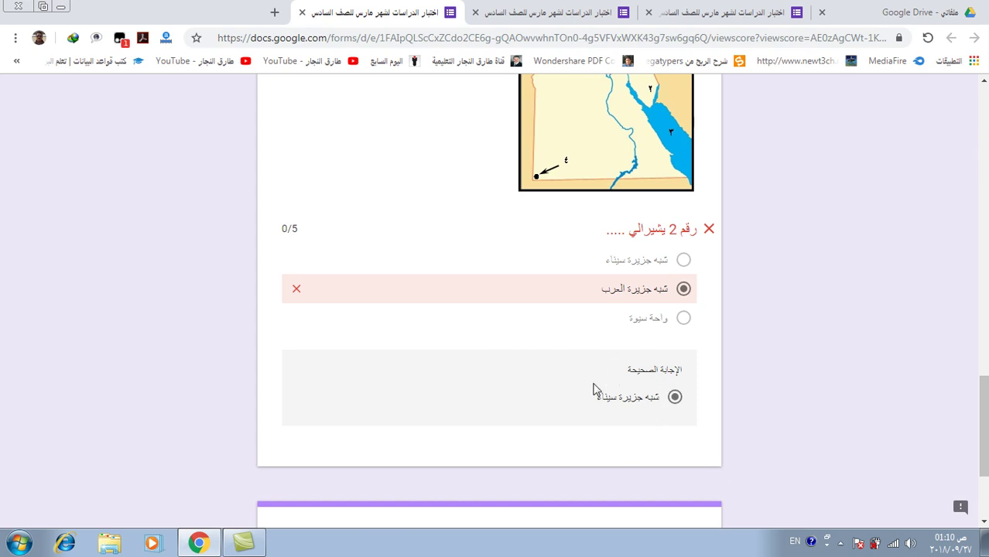
pyautogui.scroll(-3, 619, 421)
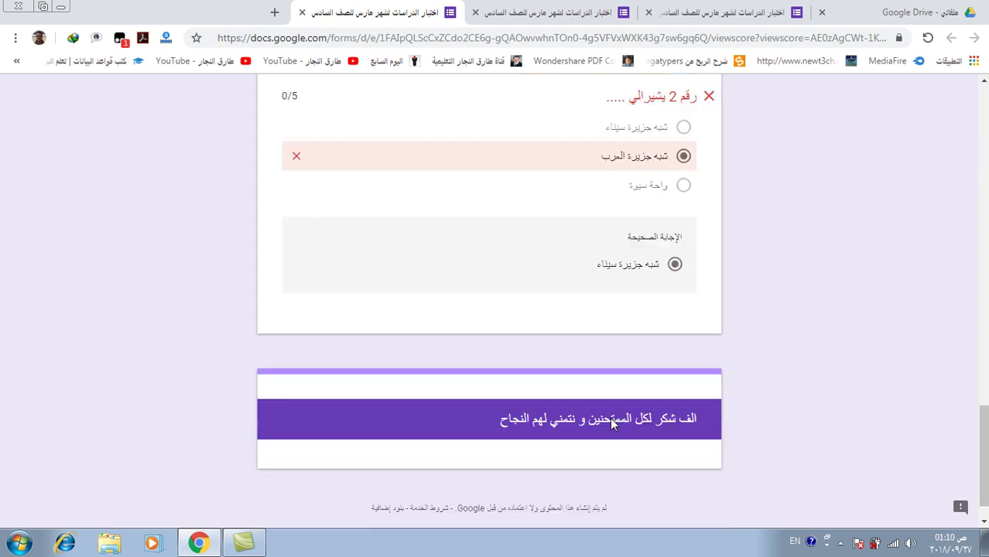
pyautogui.scroll(5, 585, 302)
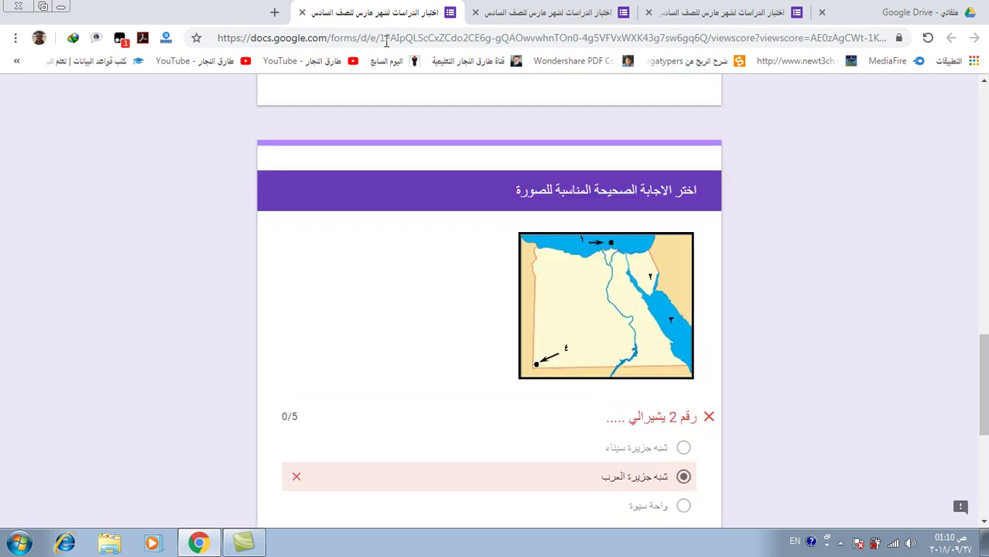
pyautogui.click(303, 12)
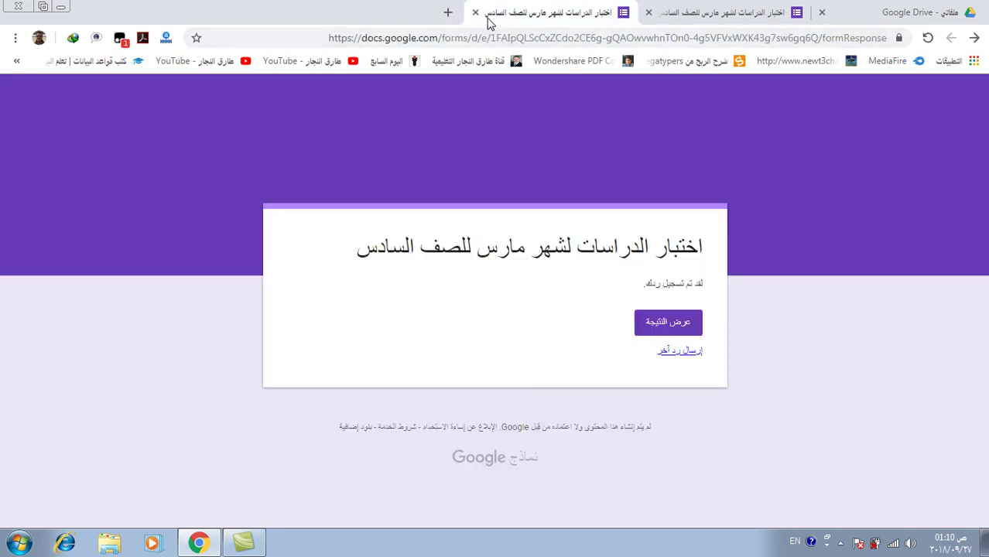
pyautogui.click(475, 12)
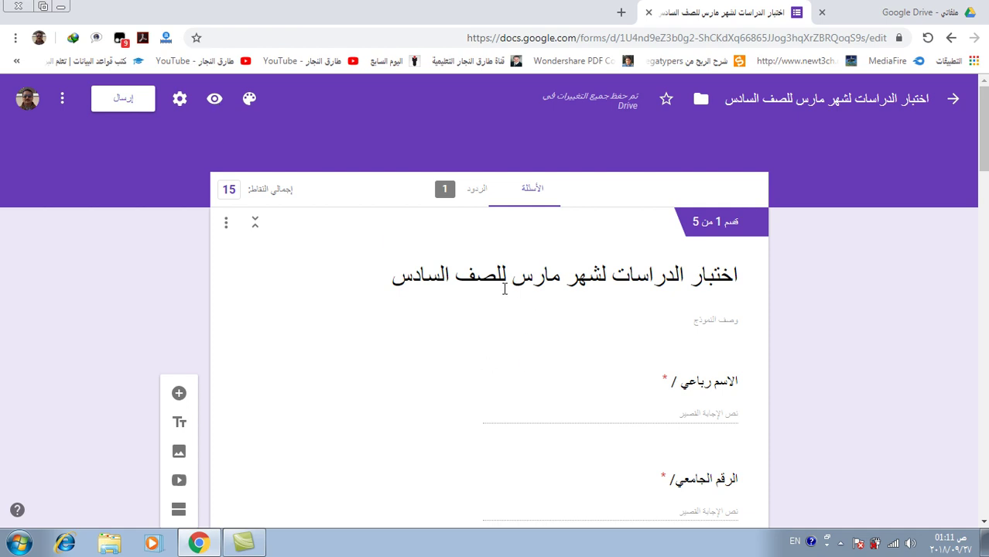
pyautogui.click(478, 196)
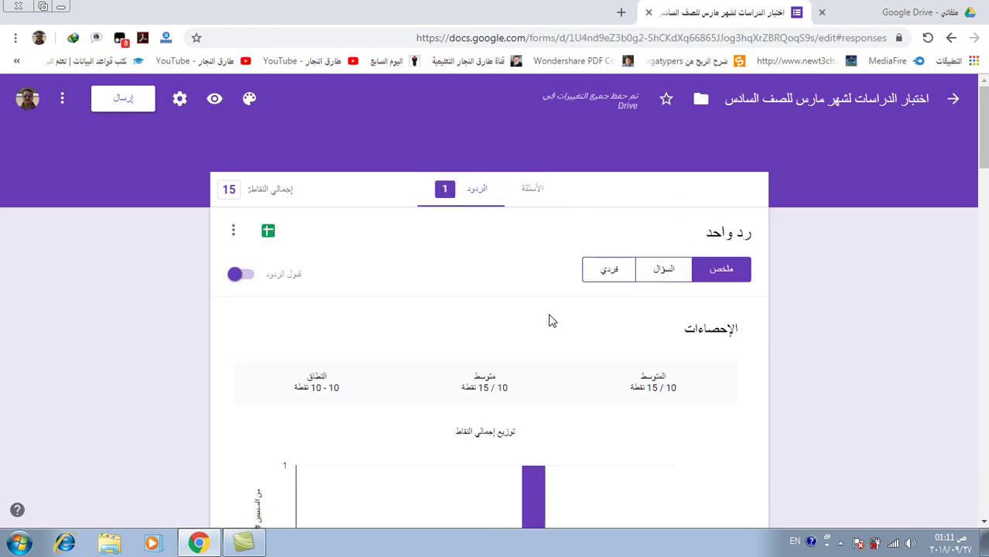
pyautogui.scroll(-1, 674, 394)
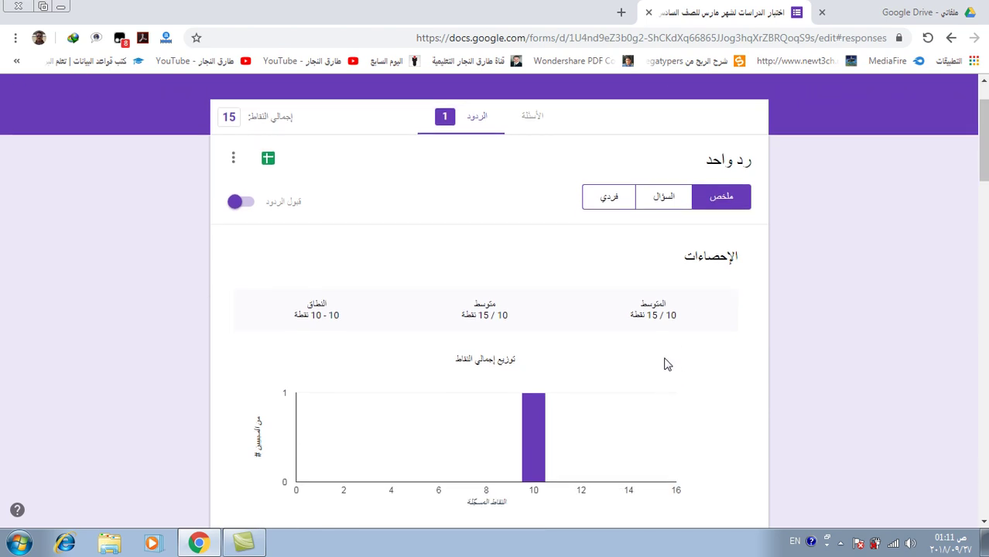
pyautogui.scroll(-3, 540, 332)
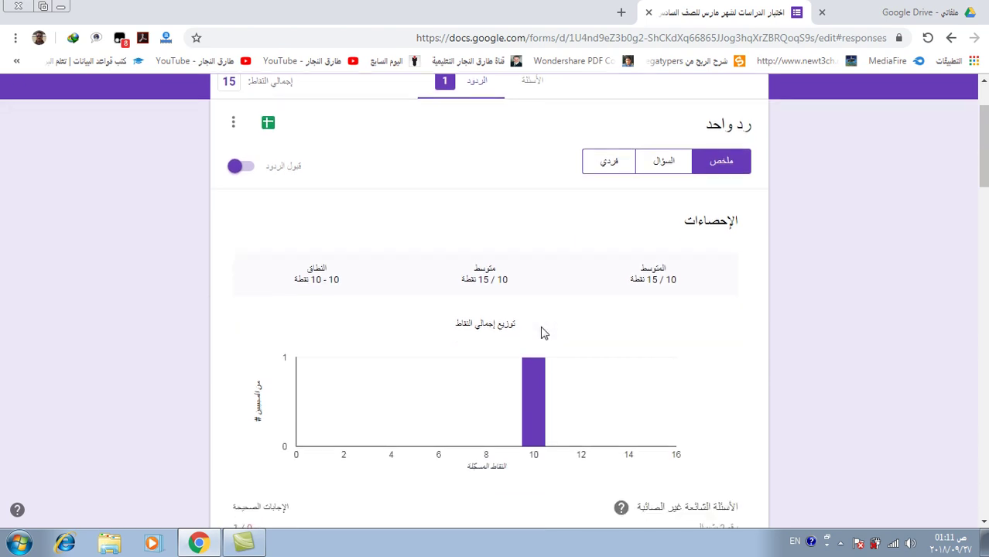
pyautogui.scroll(-7, 598, 333)
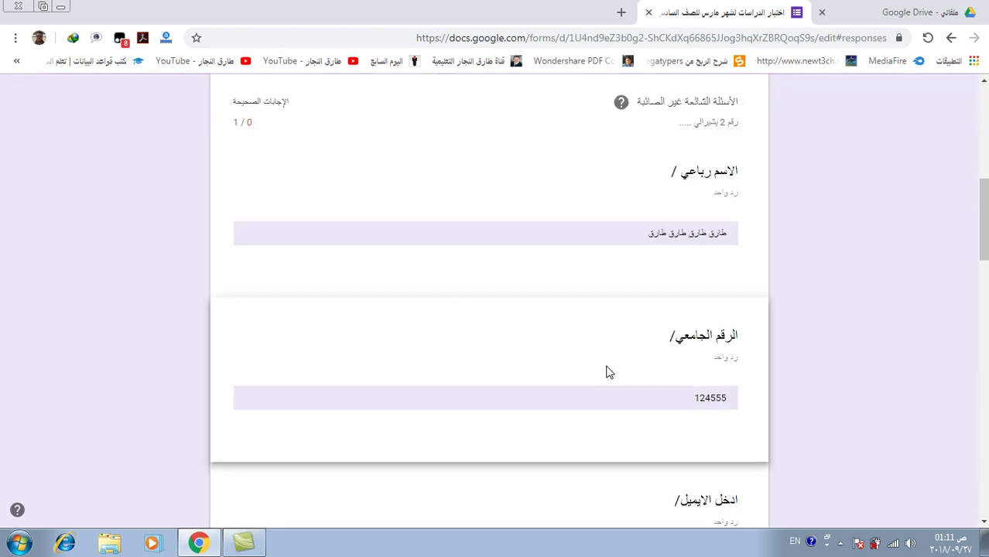
pyautogui.scroll(-10, 608, 373)
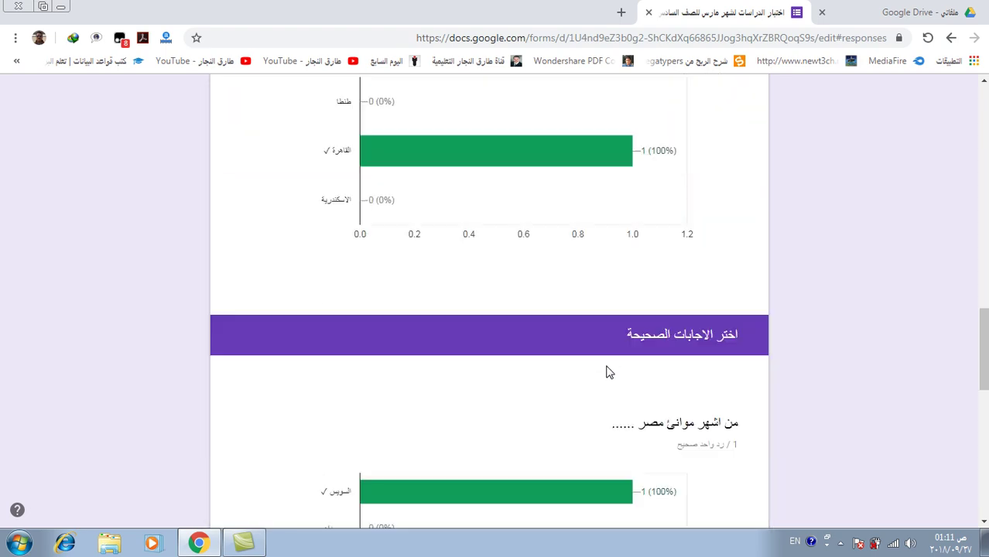
pyautogui.scroll(-5, 607, 372)
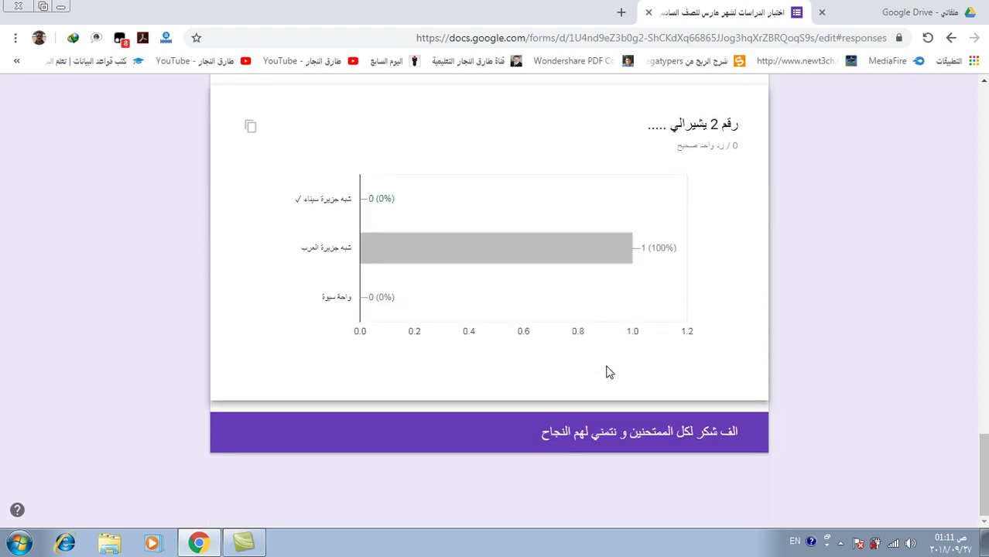
pyautogui.moveTo(523, 256)
pyautogui.scroll(3, 596, 332)
pyautogui.scroll(15, 596, 331)
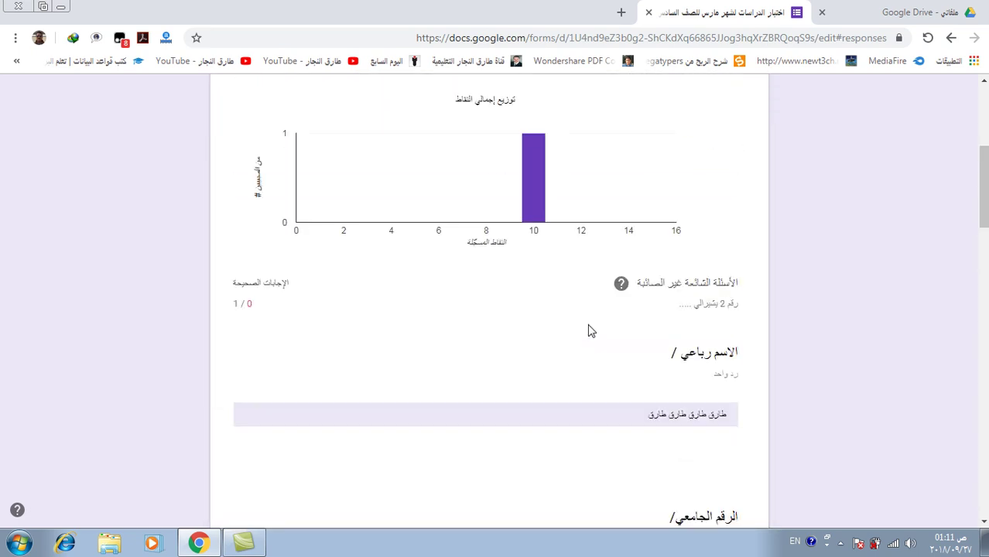
pyautogui.scroll(5, 590, 331)
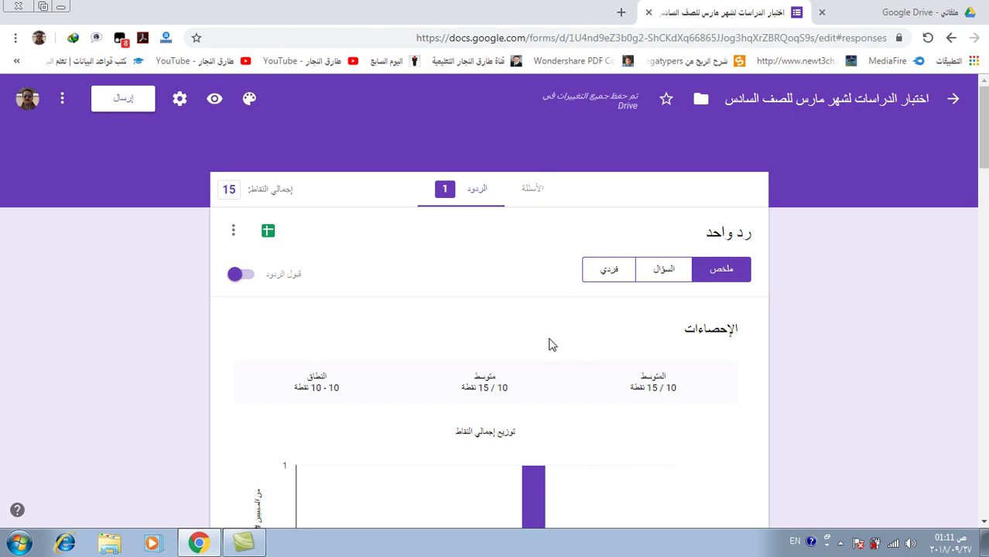
# Browse the responses question by question, moving on to the next question
pyautogui.click(670, 270)
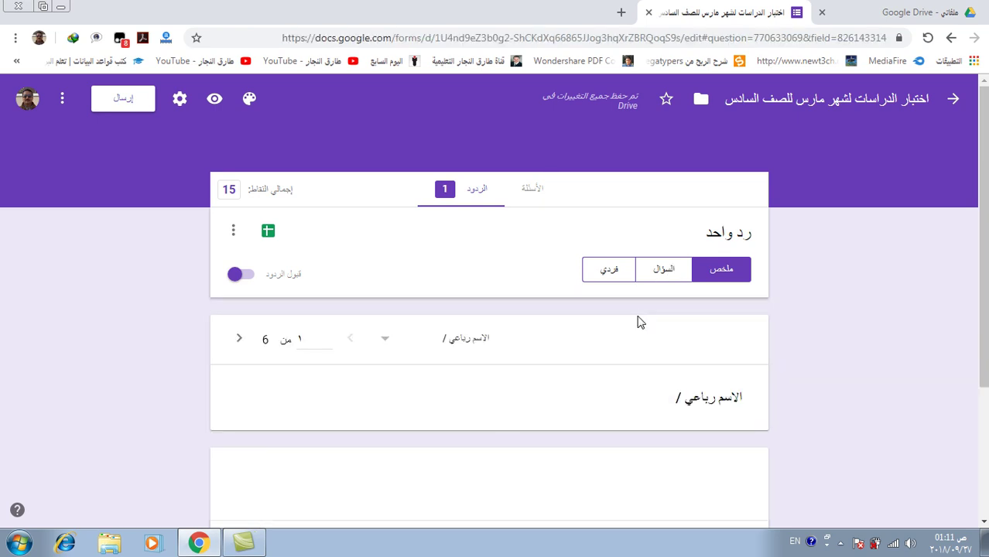
pyautogui.scroll(-3, 592, 369)
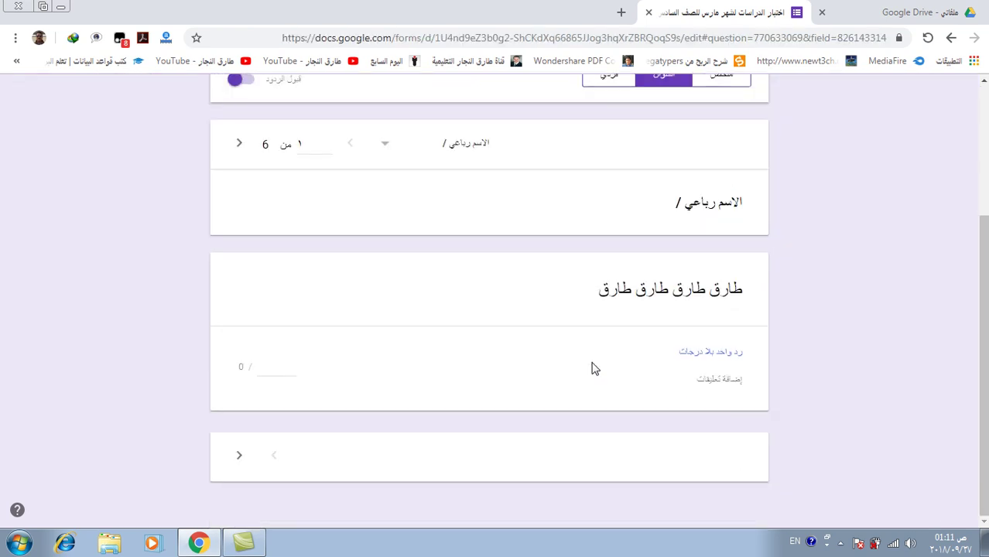
pyautogui.click(239, 457)
pyautogui.scroll(3, 636, 329)
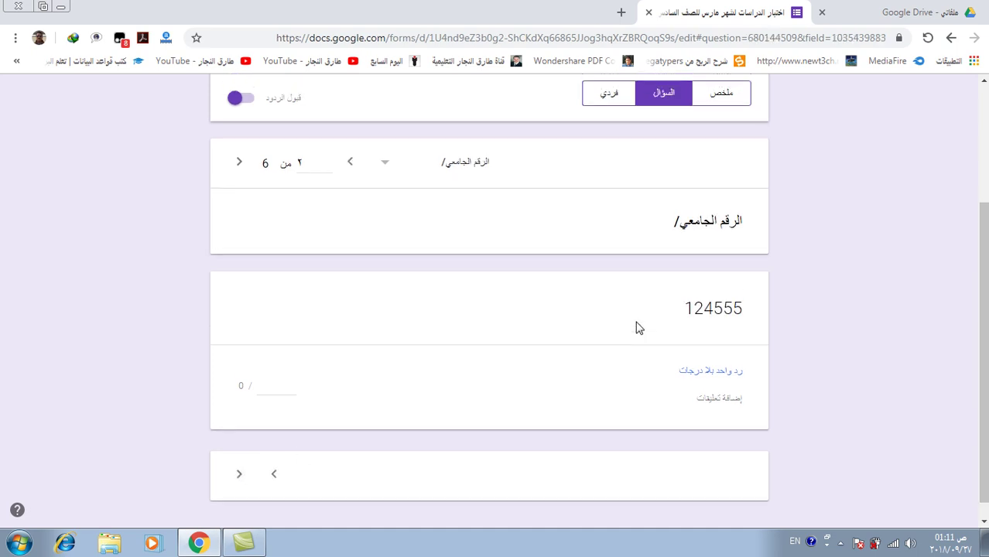
# Review the individual graded submission, then link the responses to a new spreadsheet
pyautogui.click(610, 271)
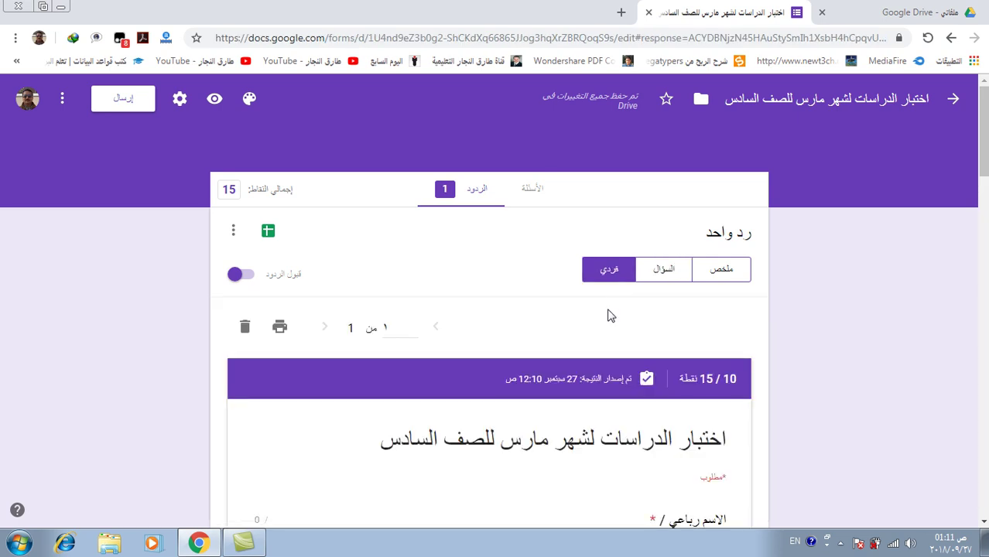
pyautogui.scroll(-8, 607, 316)
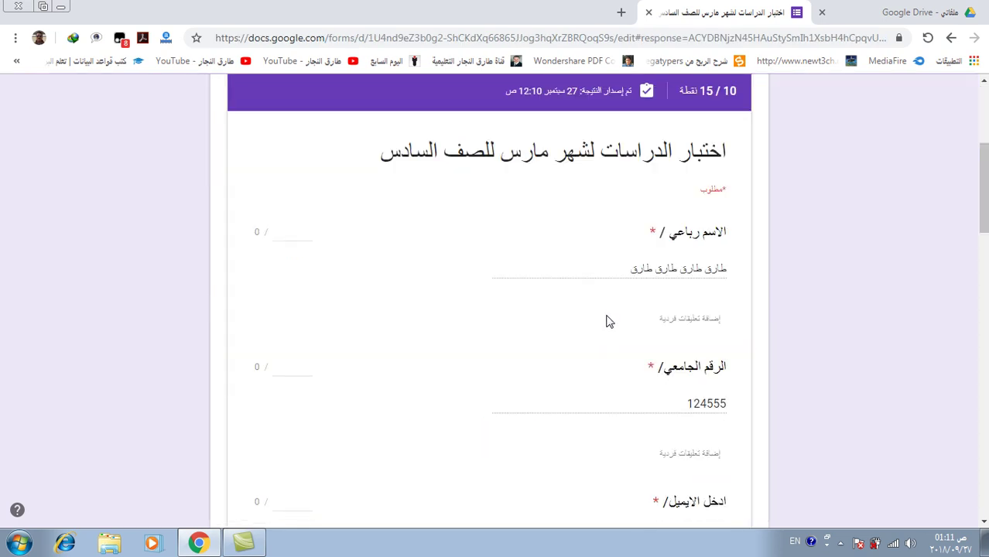
pyautogui.scroll(5, 607, 317)
pyautogui.scroll(4, 606, 317)
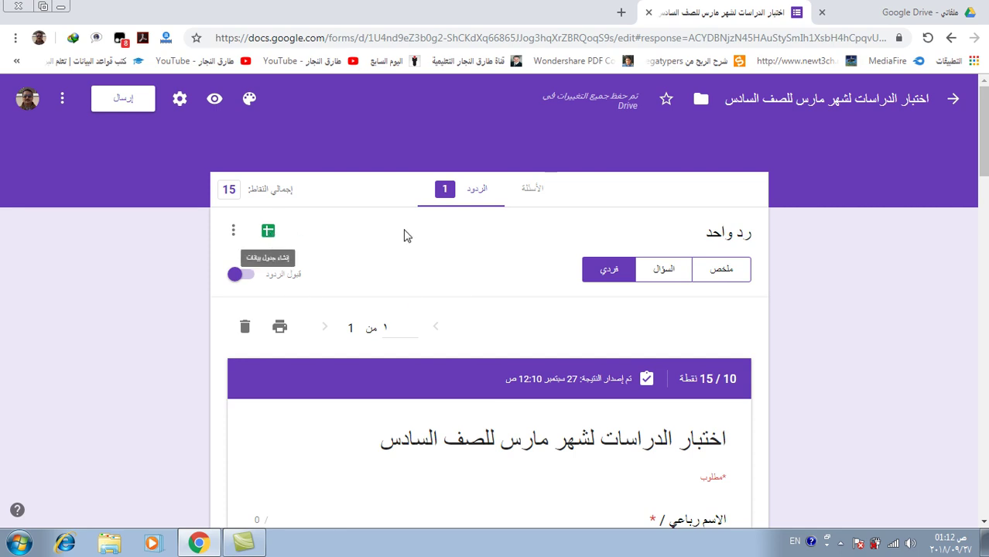
pyautogui.click(268, 232)
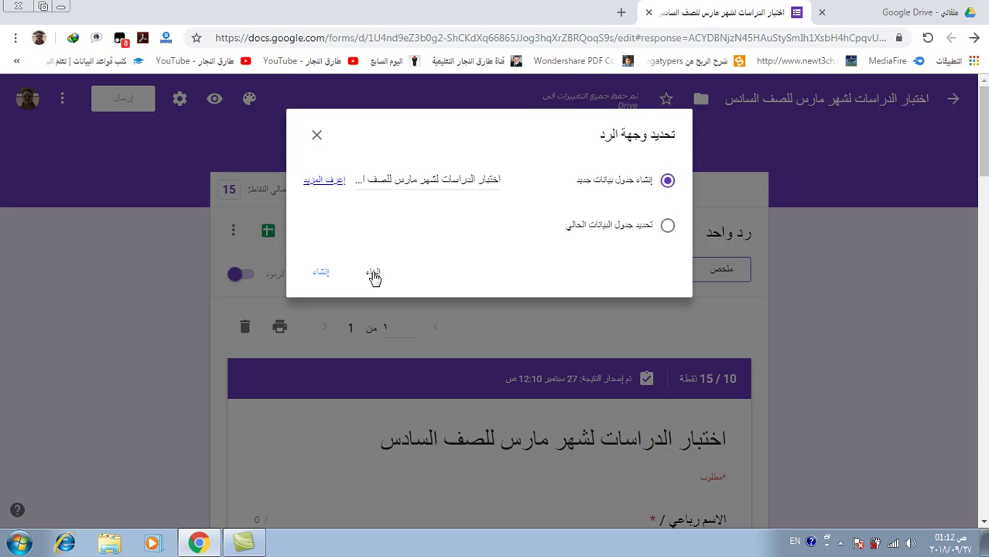
pyautogui.click(321, 275)
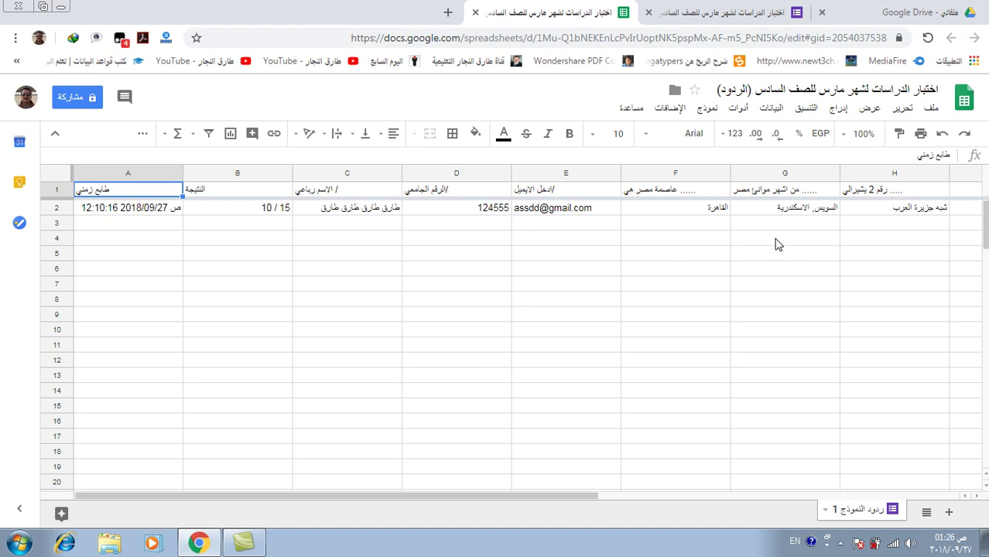
# Close the spreadsheet and return to the form's Responses view via the Questions tab
pyautogui.click(476, 12)
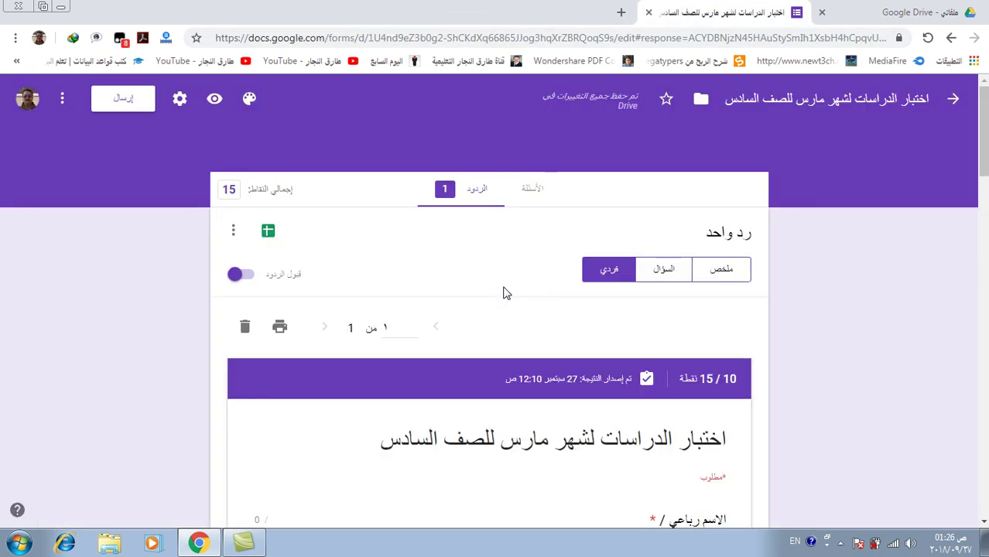
pyautogui.click(534, 195)
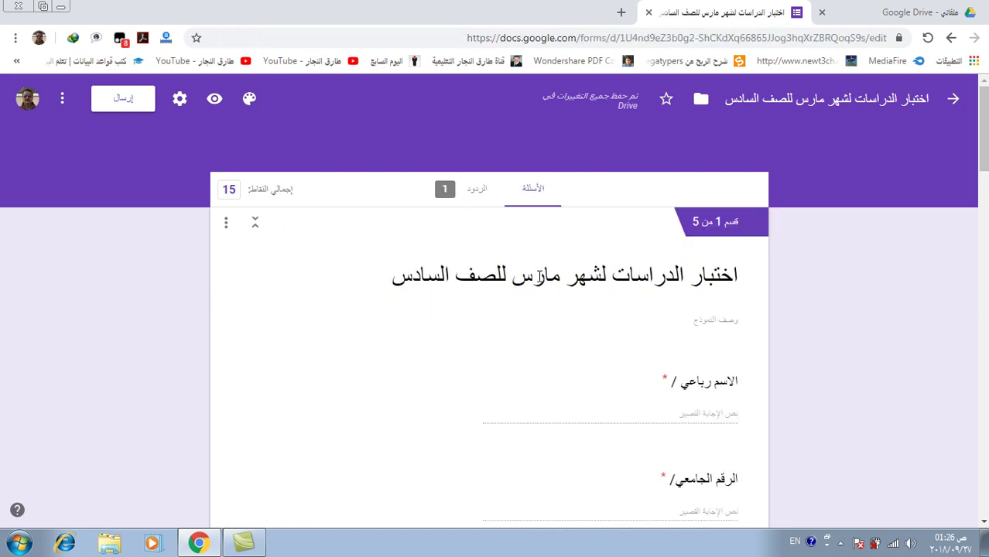
pyautogui.click(473, 196)
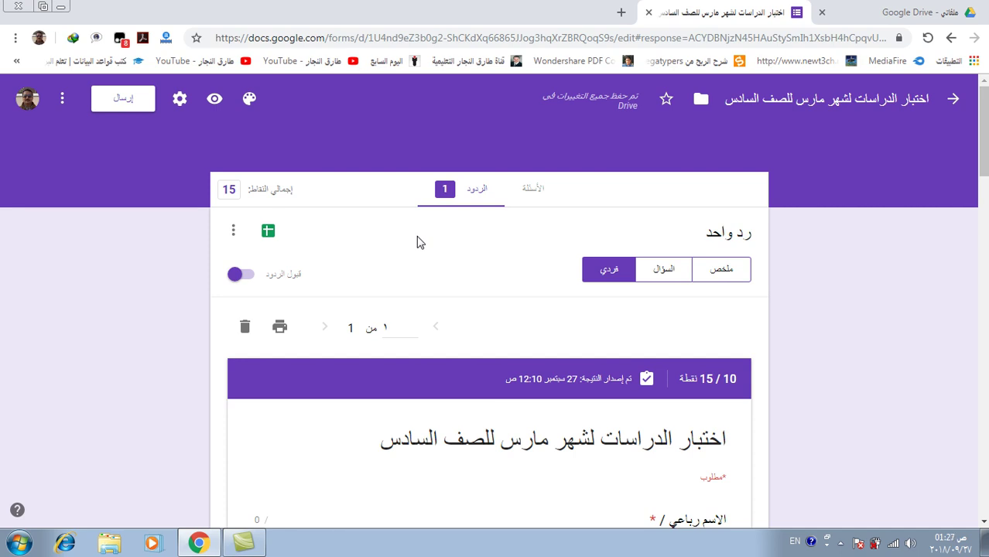
# Set the theme colour to cyan and the font style to مرح, then close the theme panel
pyautogui.click(250, 100)
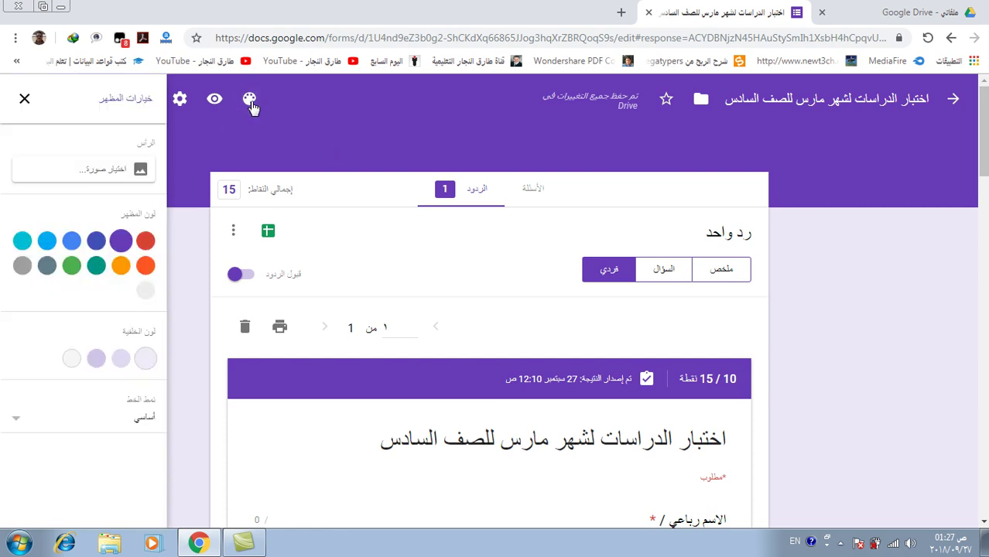
pyautogui.click(47, 241)
pyautogui.click(22, 242)
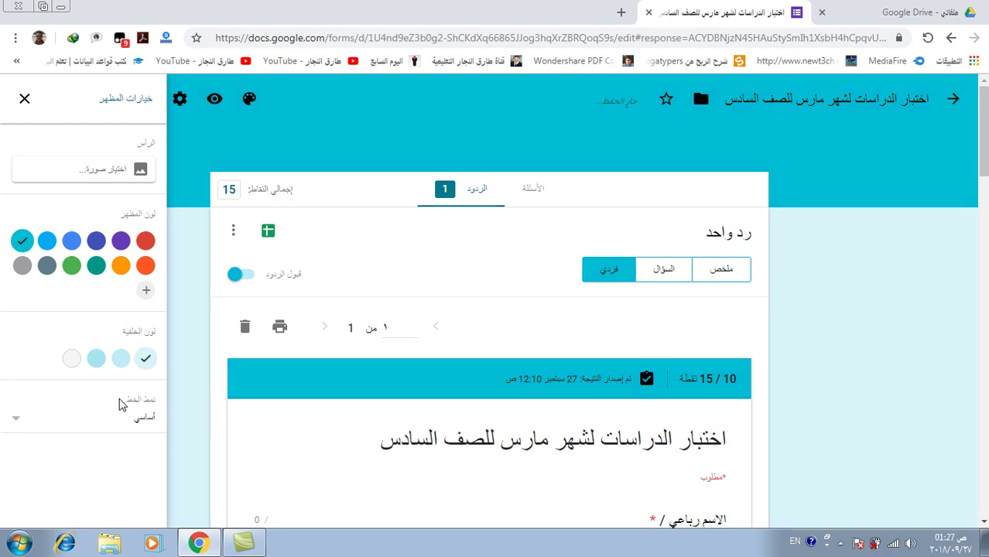
pyautogui.click(65, 415)
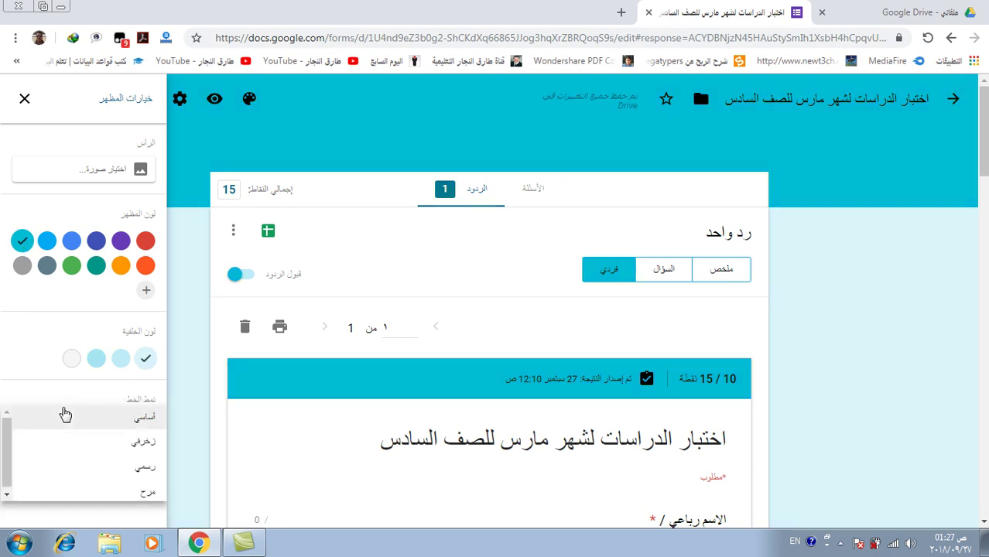
pyautogui.click(143, 490)
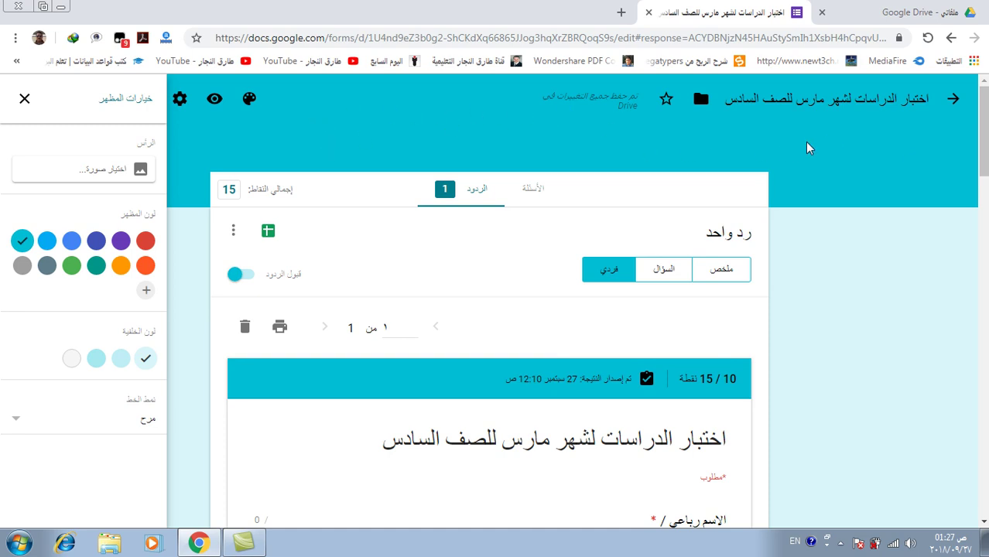
pyautogui.click(24, 98)
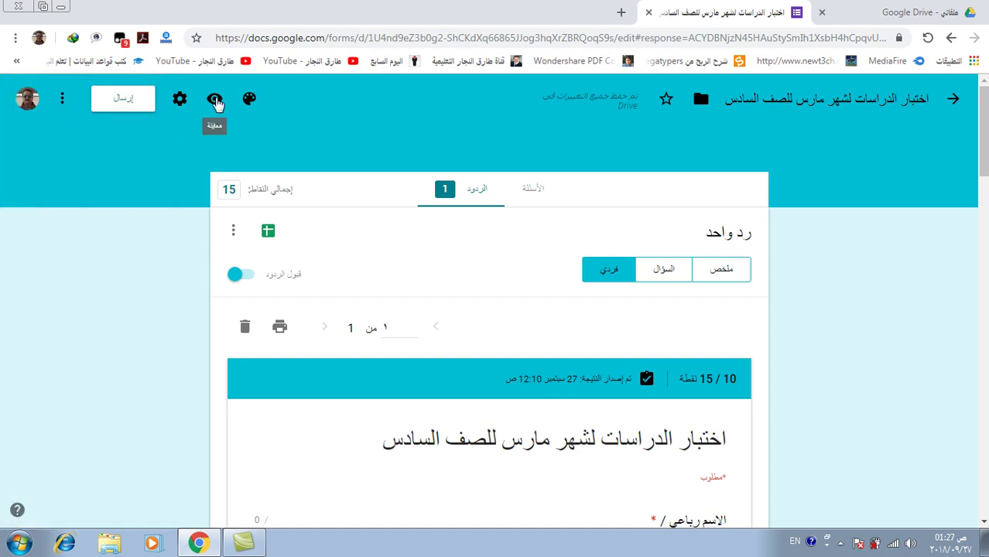
# In the form settings, tick 'Collect email addresses' and 'Response receipts'
pyautogui.click(179, 107)
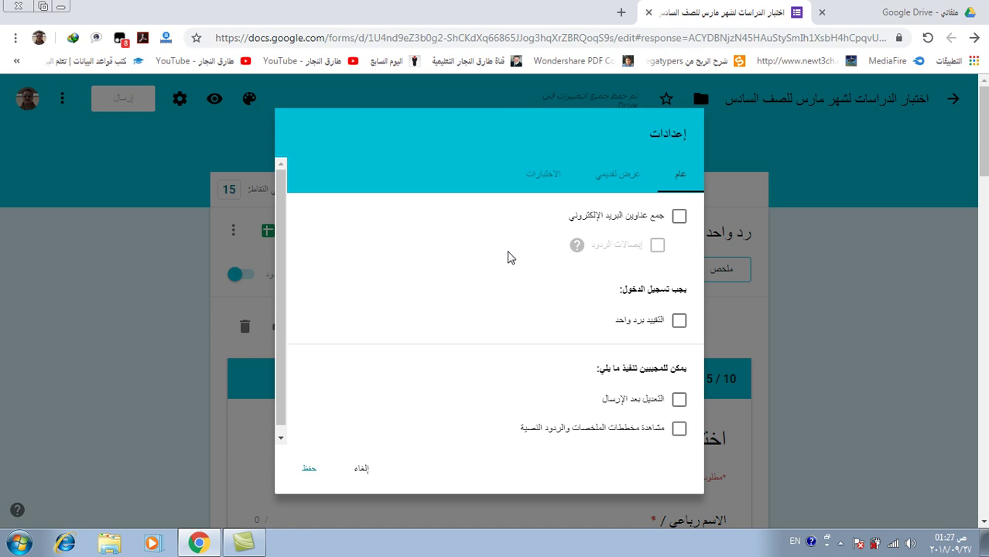
pyautogui.click(678, 218)
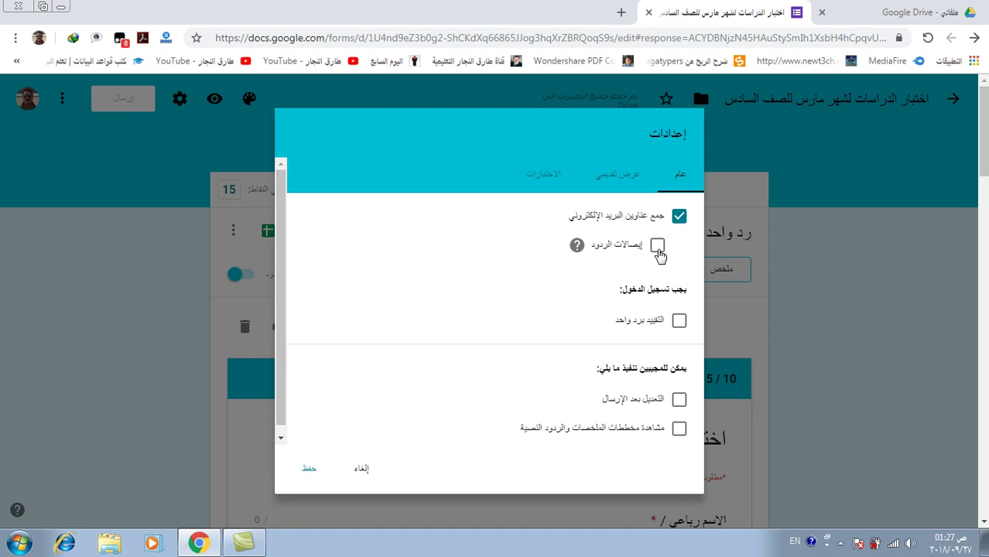
pyautogui.click(658, 246)
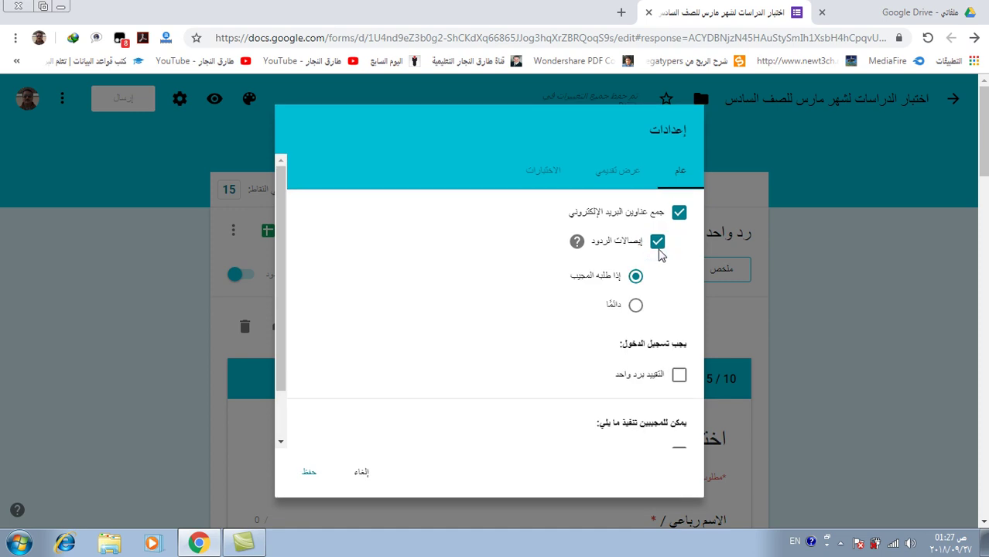